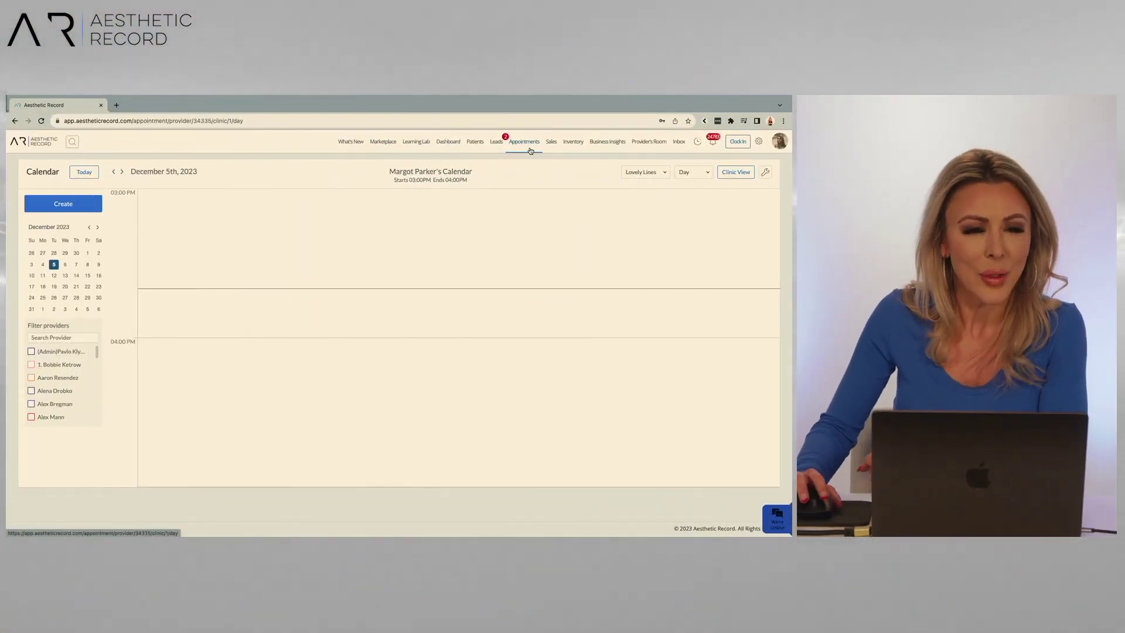
Open Smart Configuration and search the provider list by the provider's name.
{"action": "left_click", "coordinate": [765, 172]}
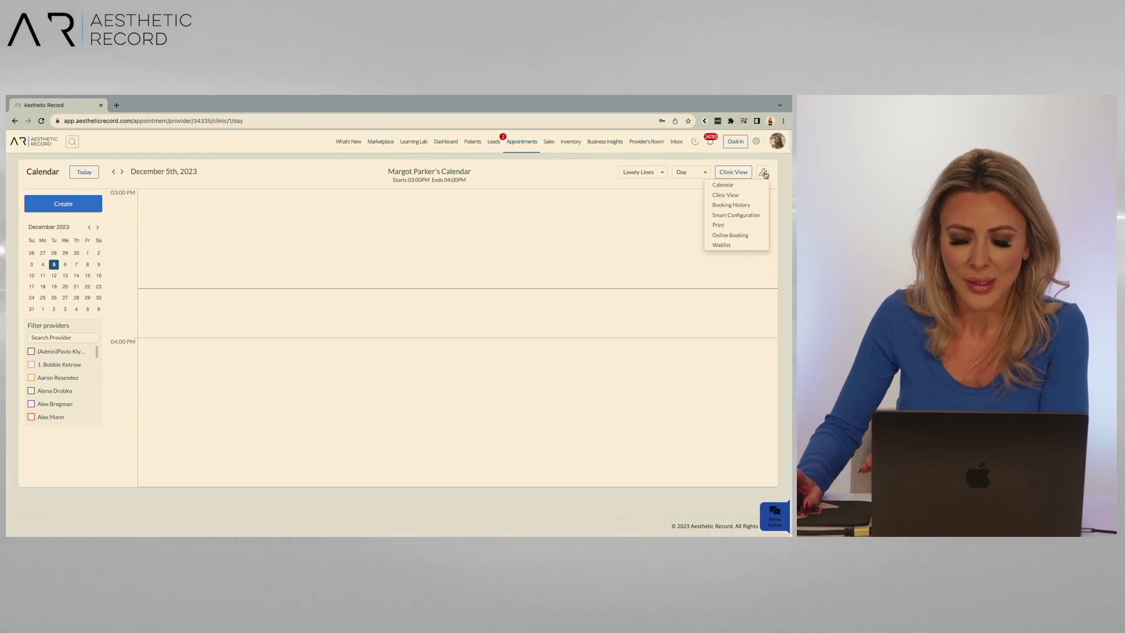
{"action": "left_click", "coordinate": [746, 215]}
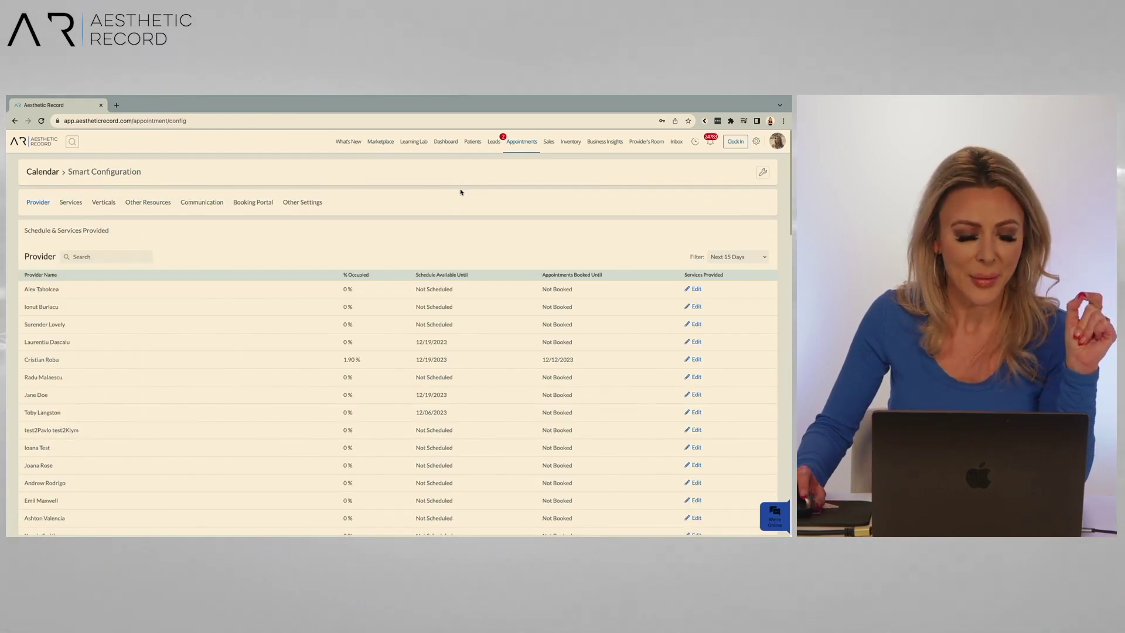
{"action": "left_click", "coordinate": [143, 255]}
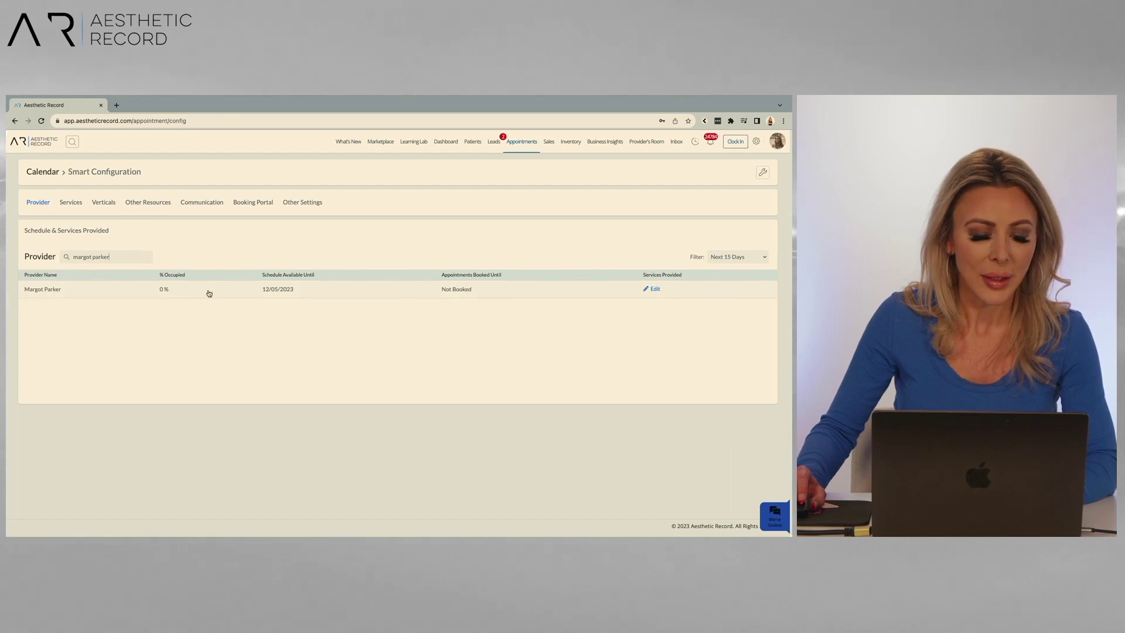
Open the provider's December 2023 schedule and check the Dec 5 slots.
{"action": "left_click", "coordinate": [209, 291]}
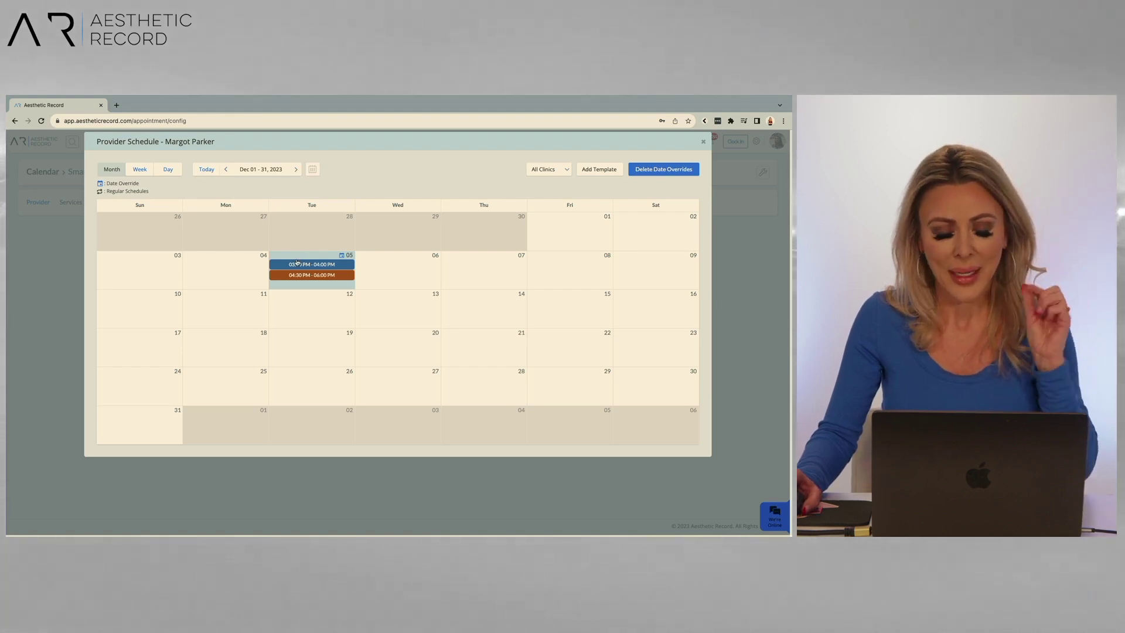
{"action": "mouse_move", "coordinate": [289, 263]}
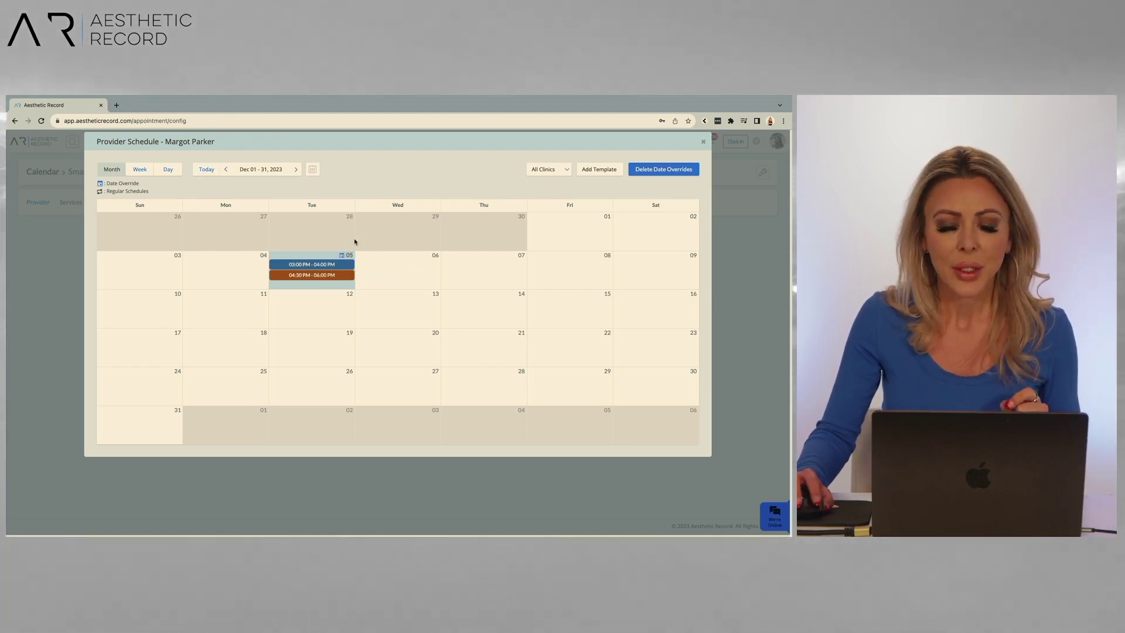
Start a new schedule template named 'Monday' with MON ticked.
{"action": "left_click", "coordinate": [592, 170]}
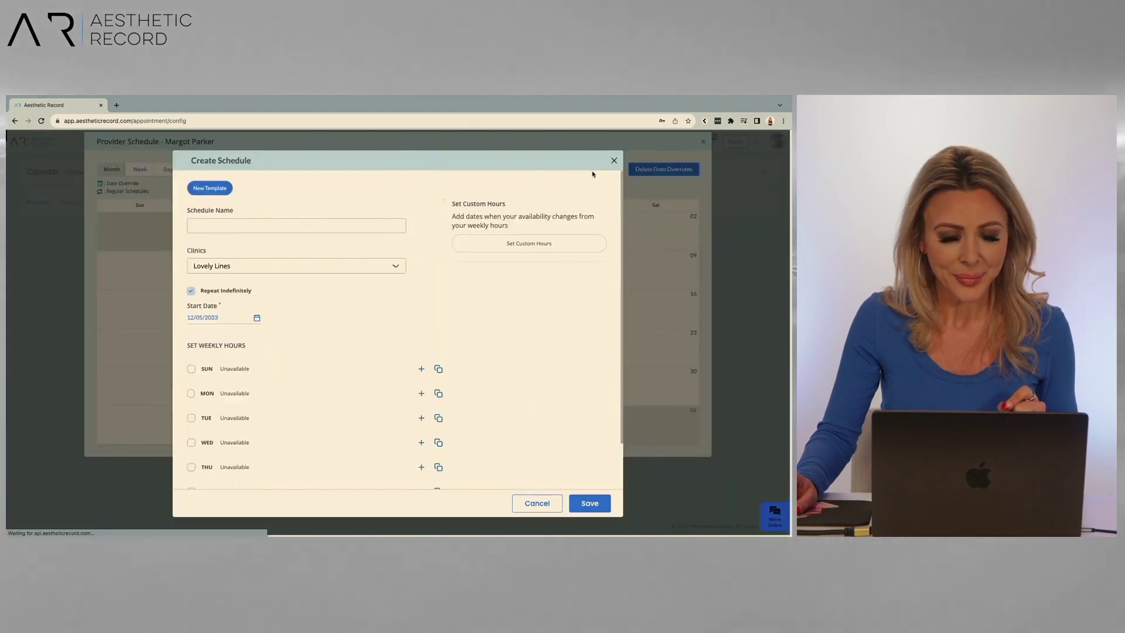
{"action": "left_click", "coordinate": [381, 222]}
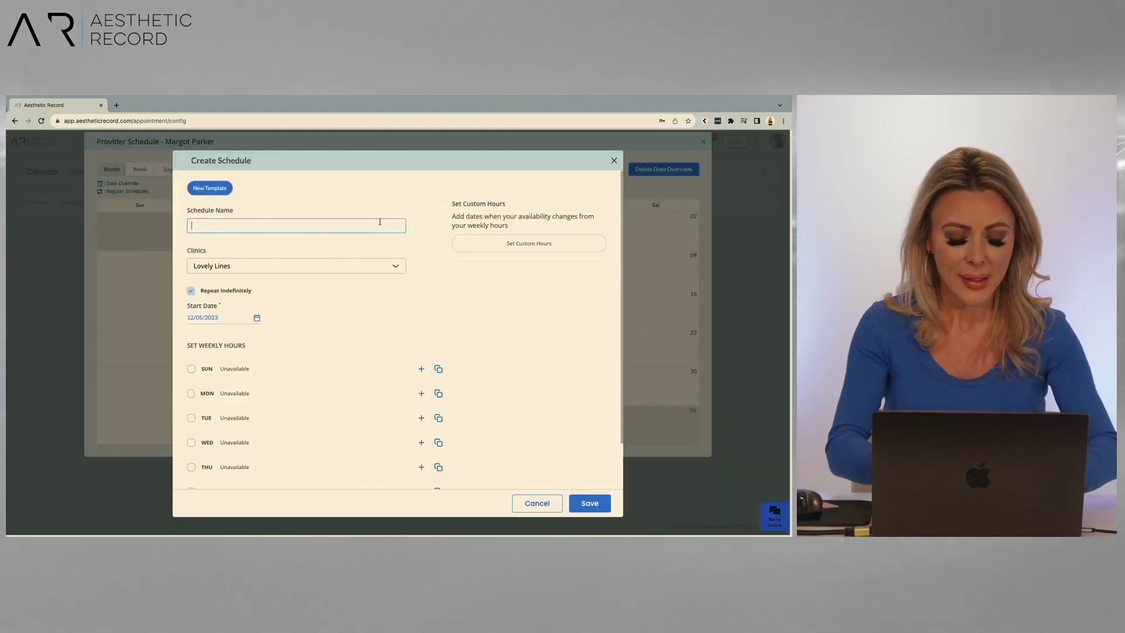
{"action": "type", "text": "Monday"}
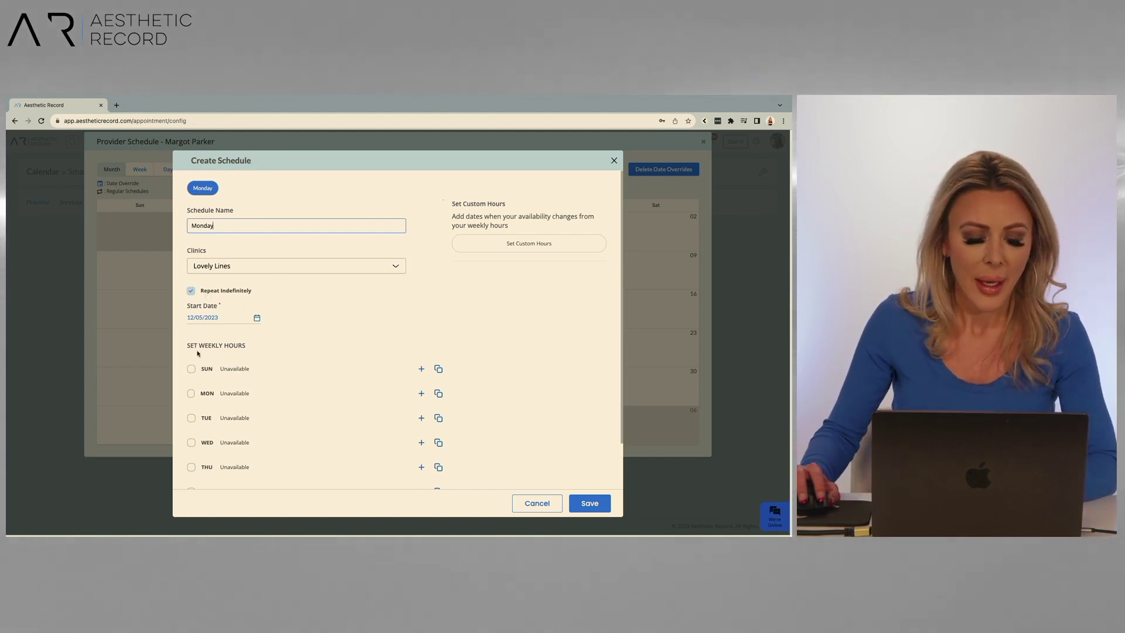
{"action": "left_click", "coordinate": [191, 393]}
{"action": "scroll", "coordinate": [267, 380], "scroll_direction": "down", "scroll_amount": 2}
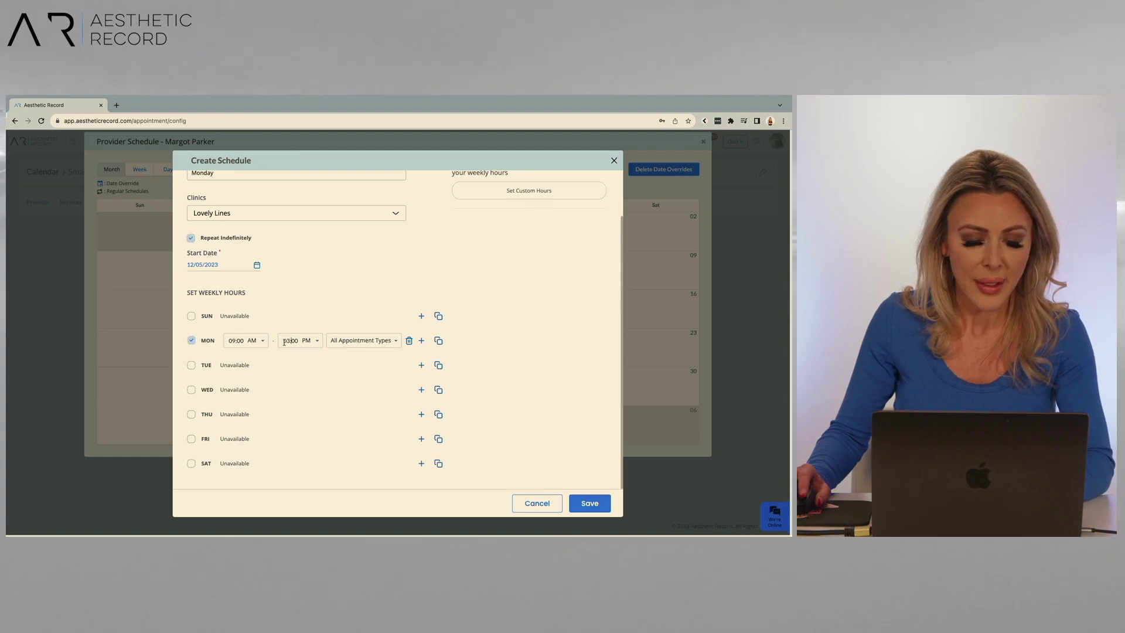
Set Monday to 09:00 AM–03:00 PM In-Person Only plus 04:00–06:00 PM Virtual Only.
{"action": "left_click", "coordinate": [352, 343]}
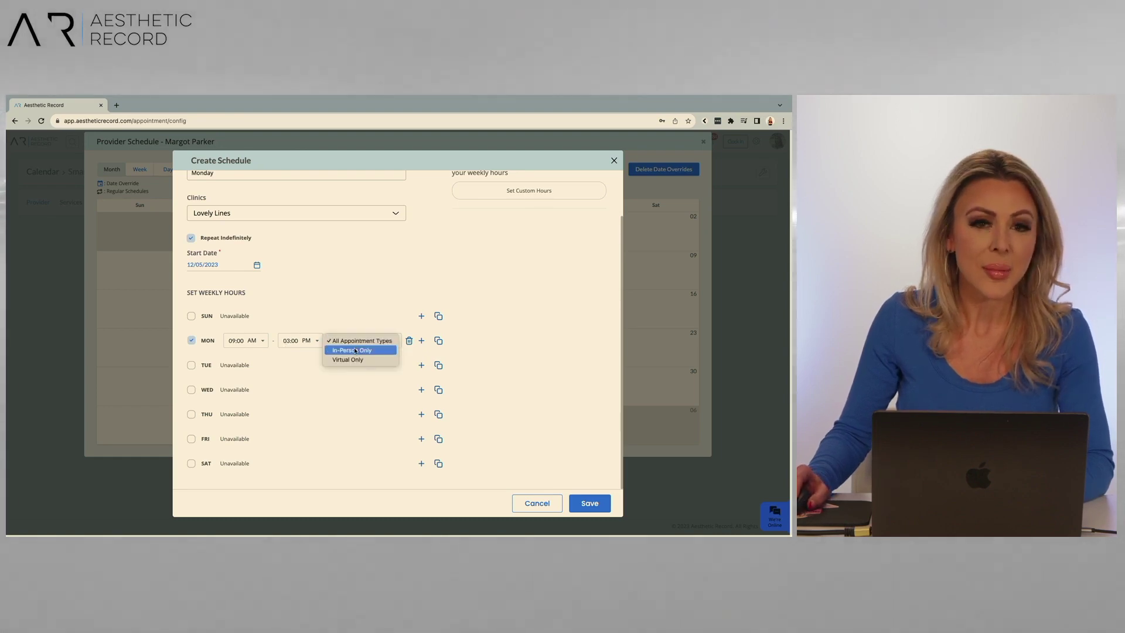
{"action": "left_click", "coordinate": [354, 352]}
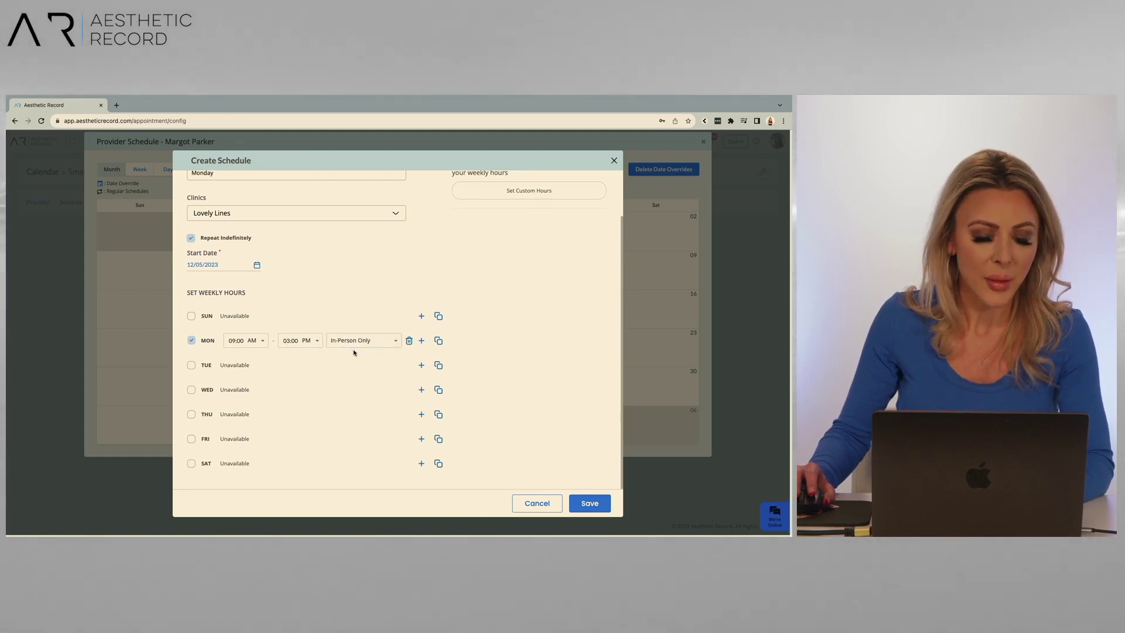
{"action": "left_click", "coordinate": [421, 341]}
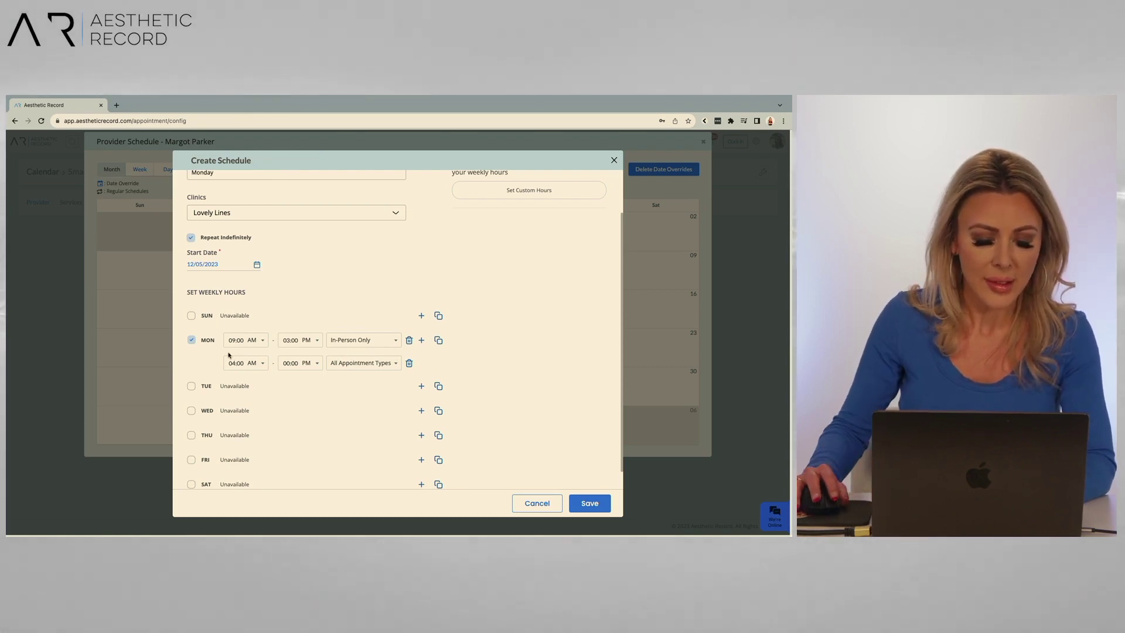
{"action": "type", "text": "P"}
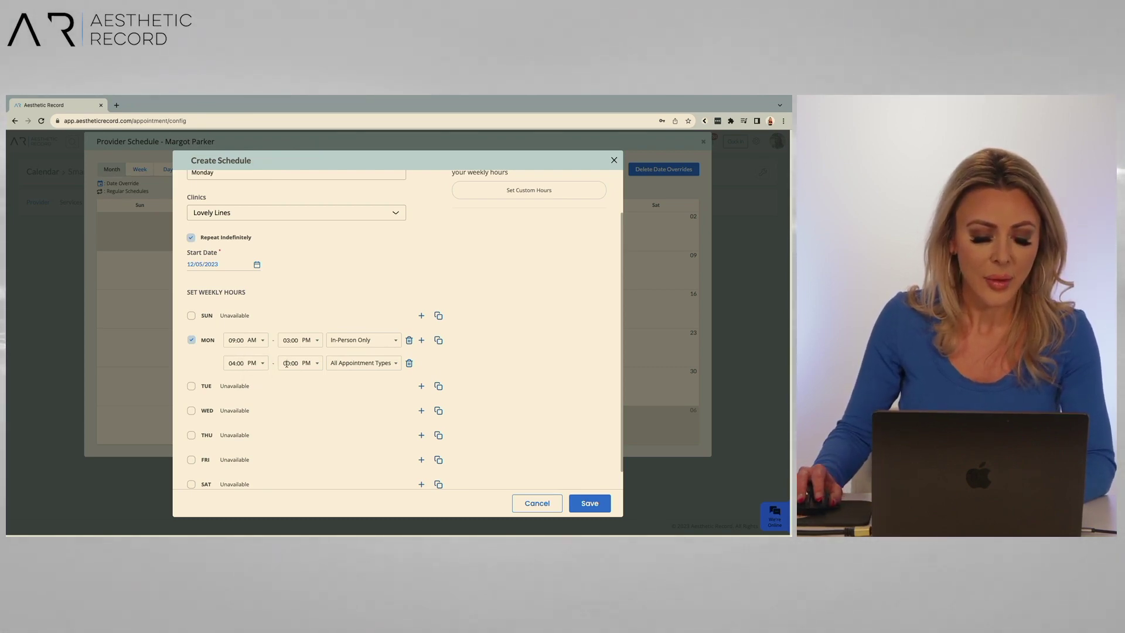
{"action": "left_click", "coordinate": [376, 364]}
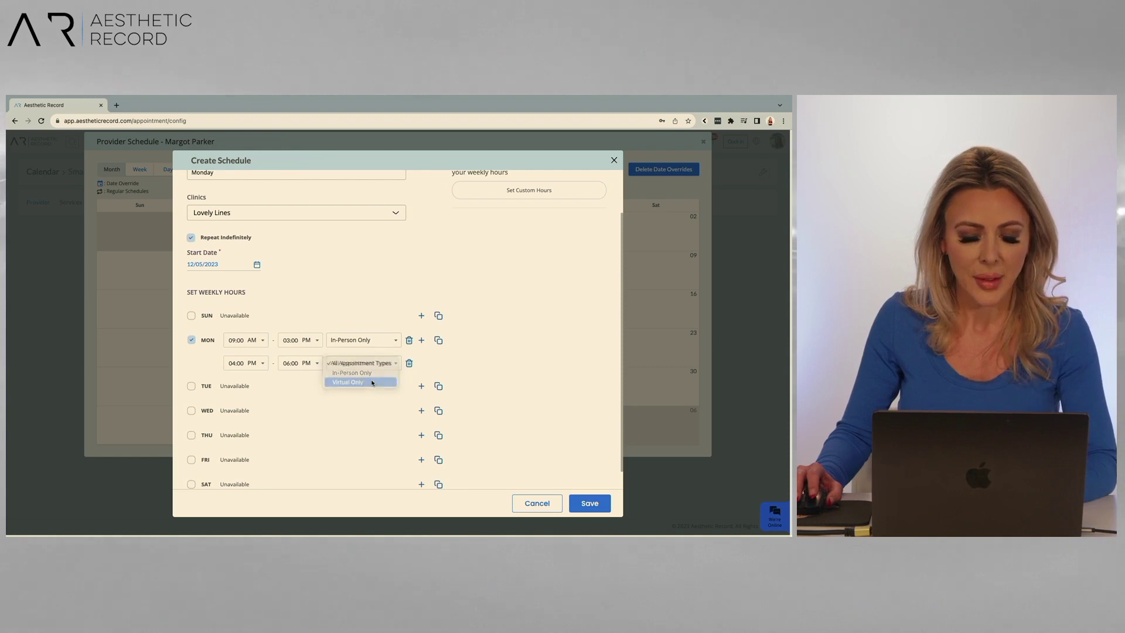
{"action": "left_click", "coordinate": [369, 382]}
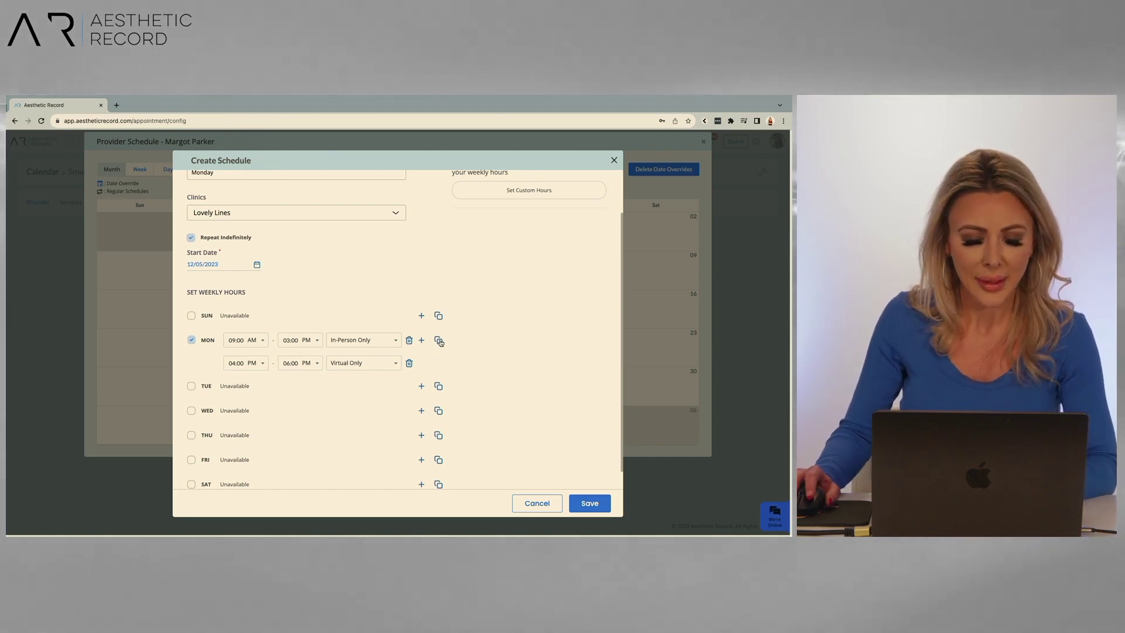
Copy Monday's two time slots to Tuesday and Wednesday.
{"action": "left_click", "coordinate": [439, 341]}
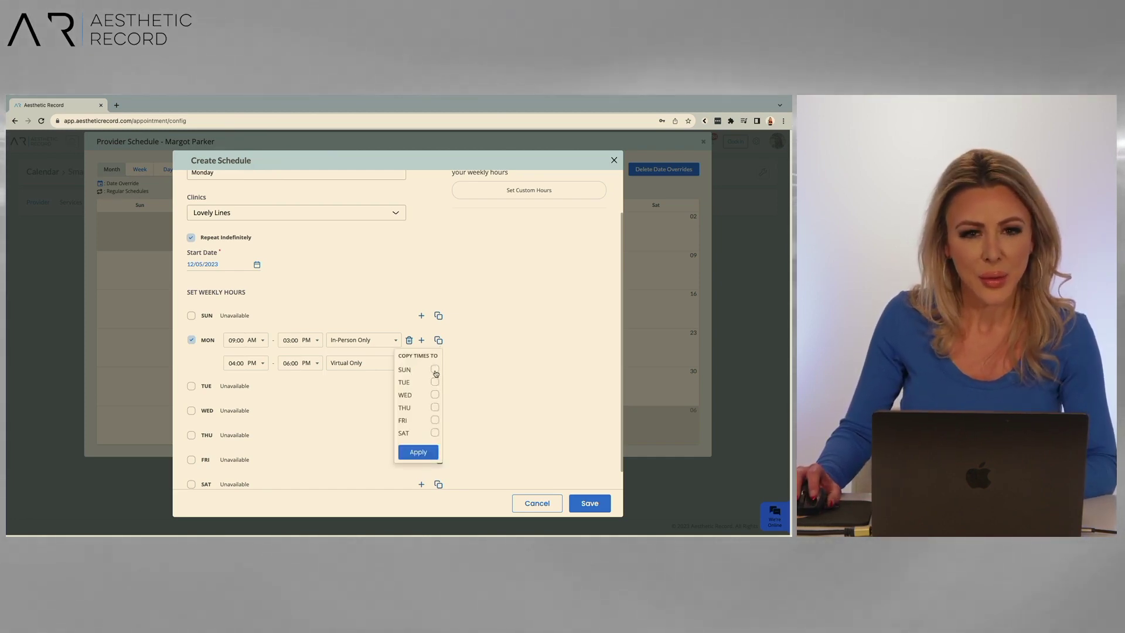
{"action": "left_click", "coordinate": [435, 394]}
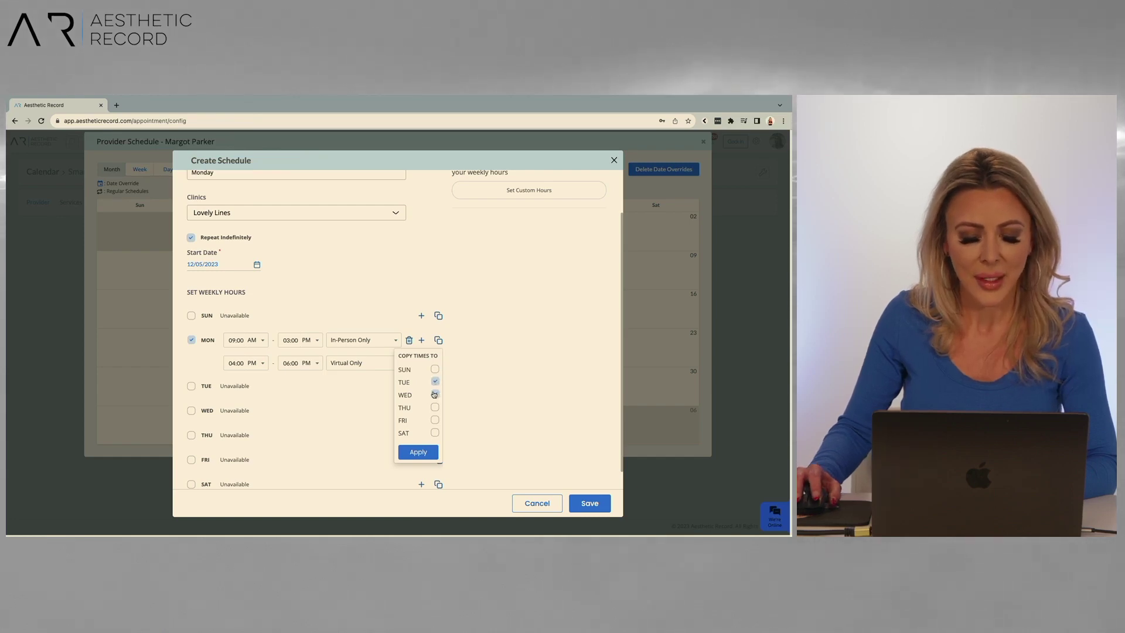
{"action": "left_click", "coordinate": [420, 452]}
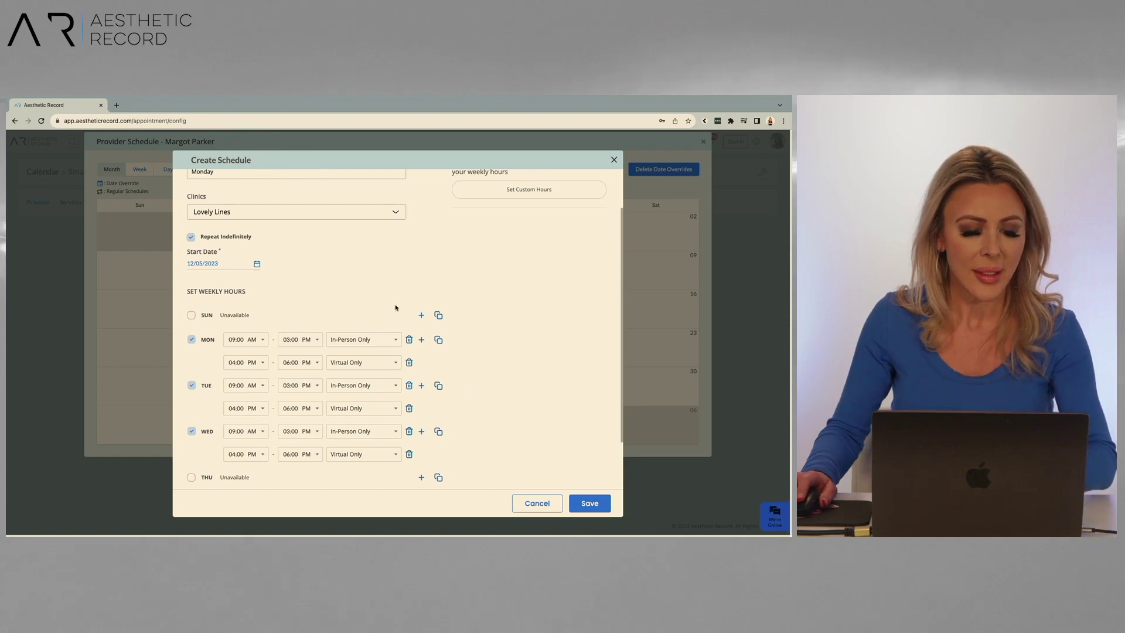
Rename the schedule template to 'Monday to Wednesday'.
{"action": "scroll", "coordinate": [311, 274], "scroll_direction": "up", "scroll_amount": 1}
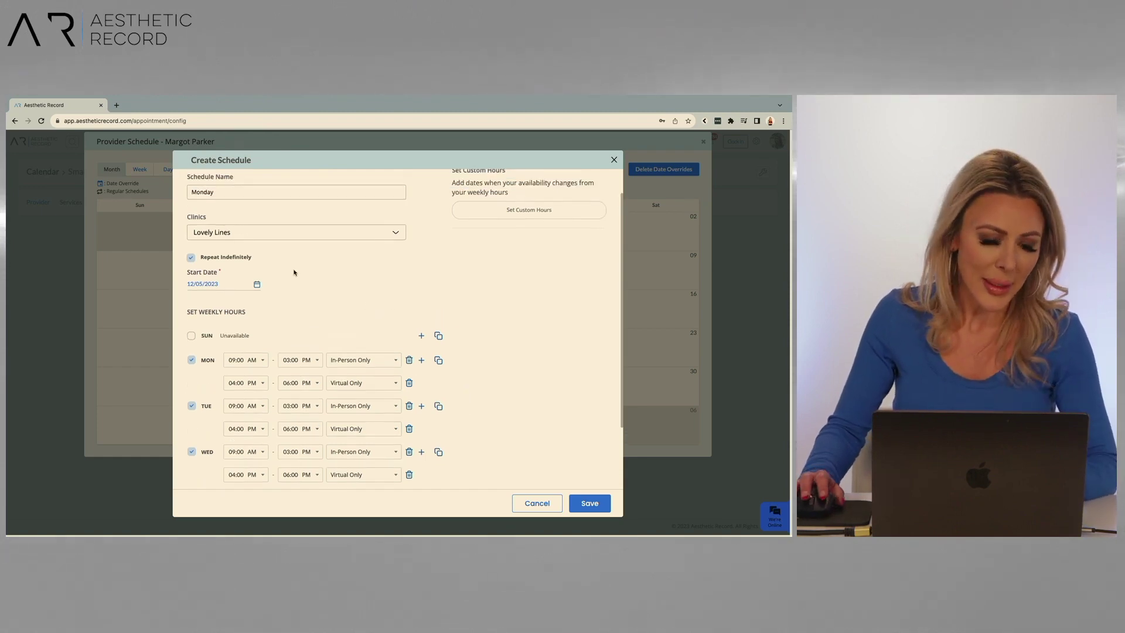
{"action": "left_click", "coordinate": [264, 197]}
{"action": "type", "text": "to"}
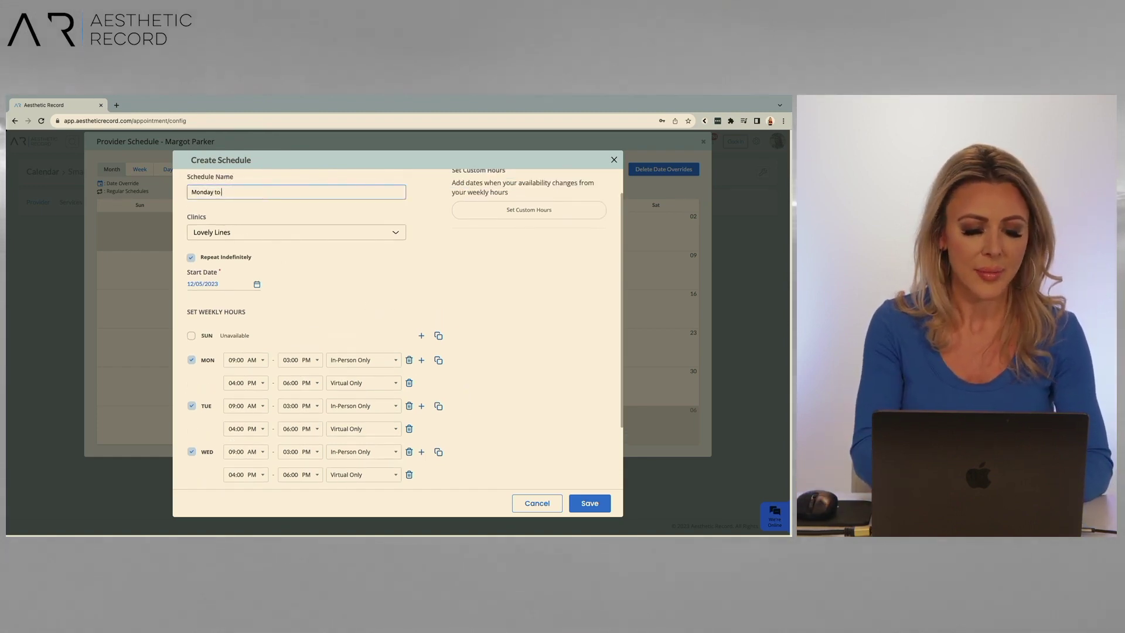
{"action": "type", "text": " Wednesday"}
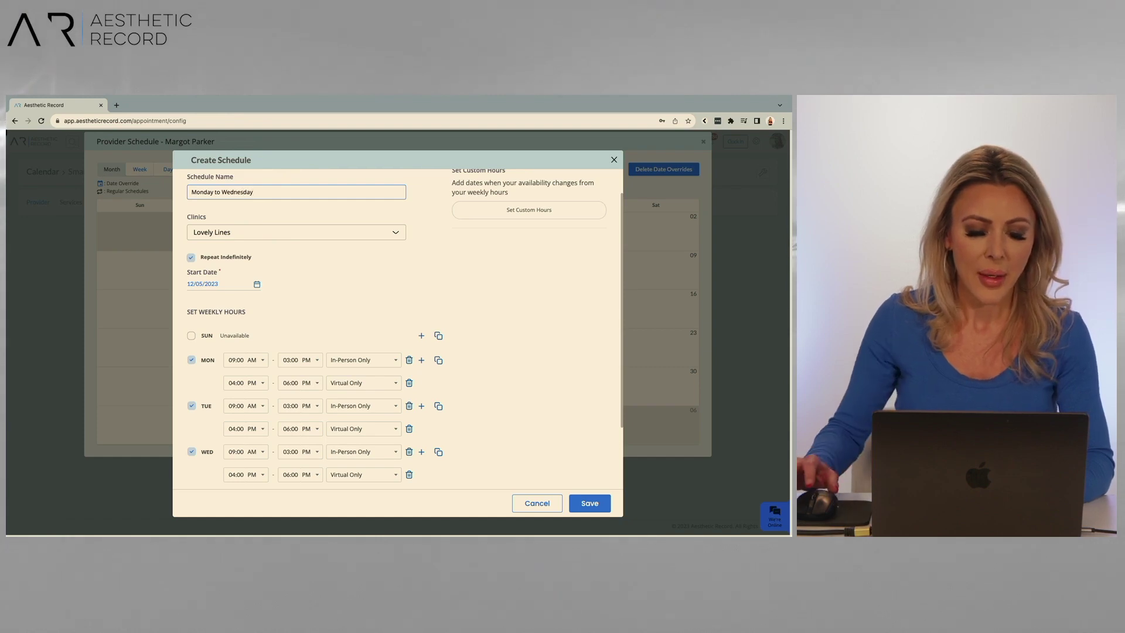
{"action": "scroll", "coordinate": [418, 311], "scroll_direction": "down", "scroll_amount": 4}
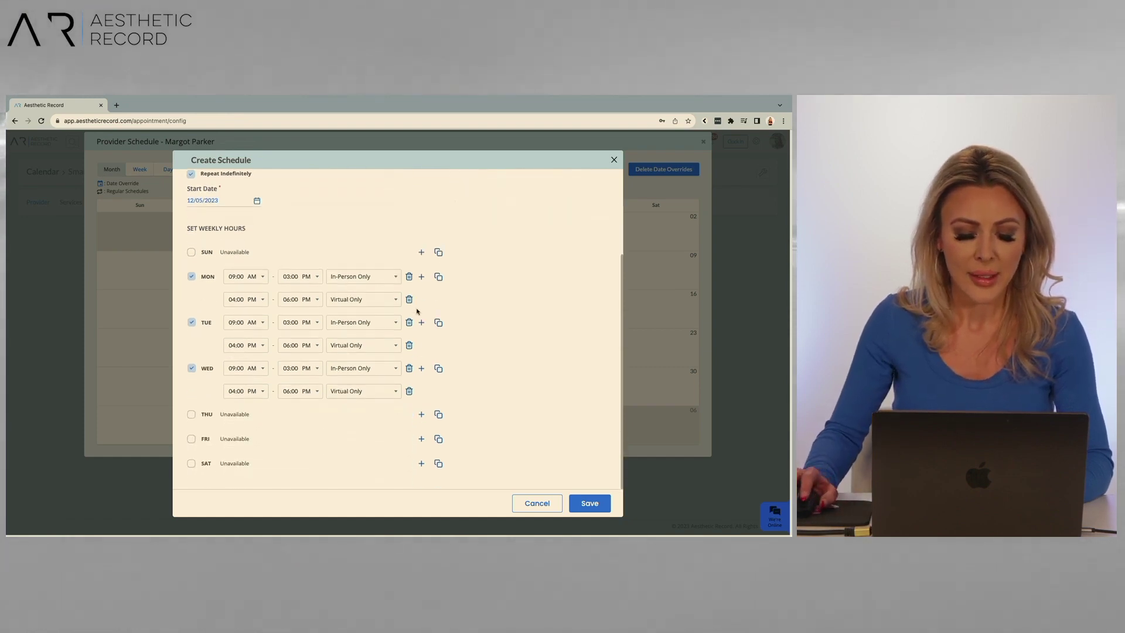
Save the Monday to Wednesday template and move the calendar to January 2024.
{"action": "left_click", "coordinate": [587, 501]}
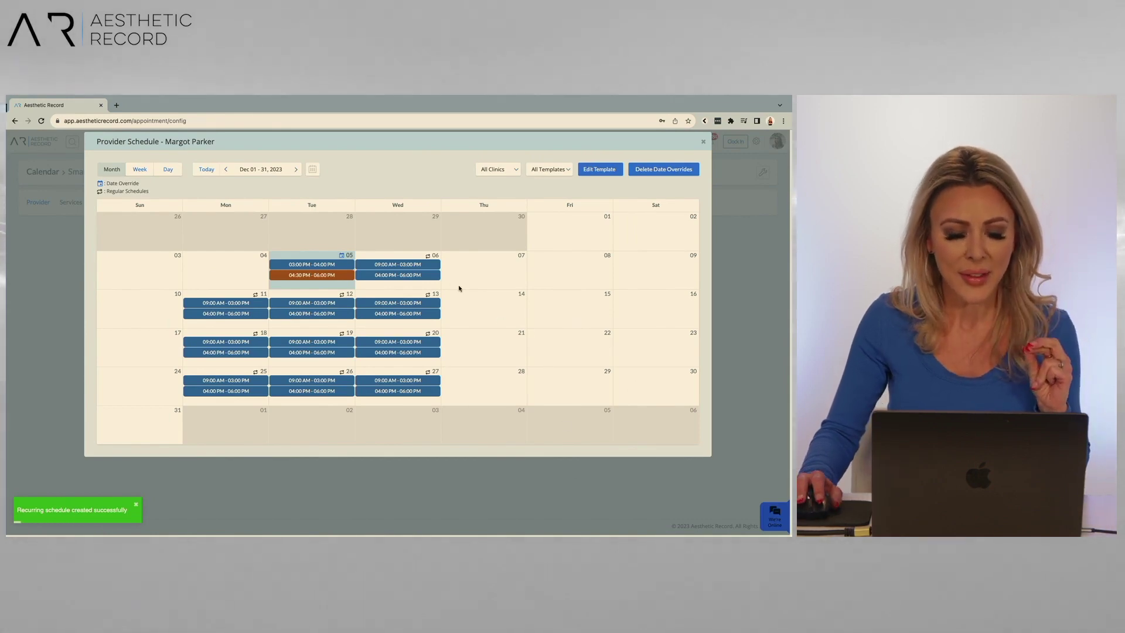
{"action": "mouse_move", "coordinate": [428, 267]}
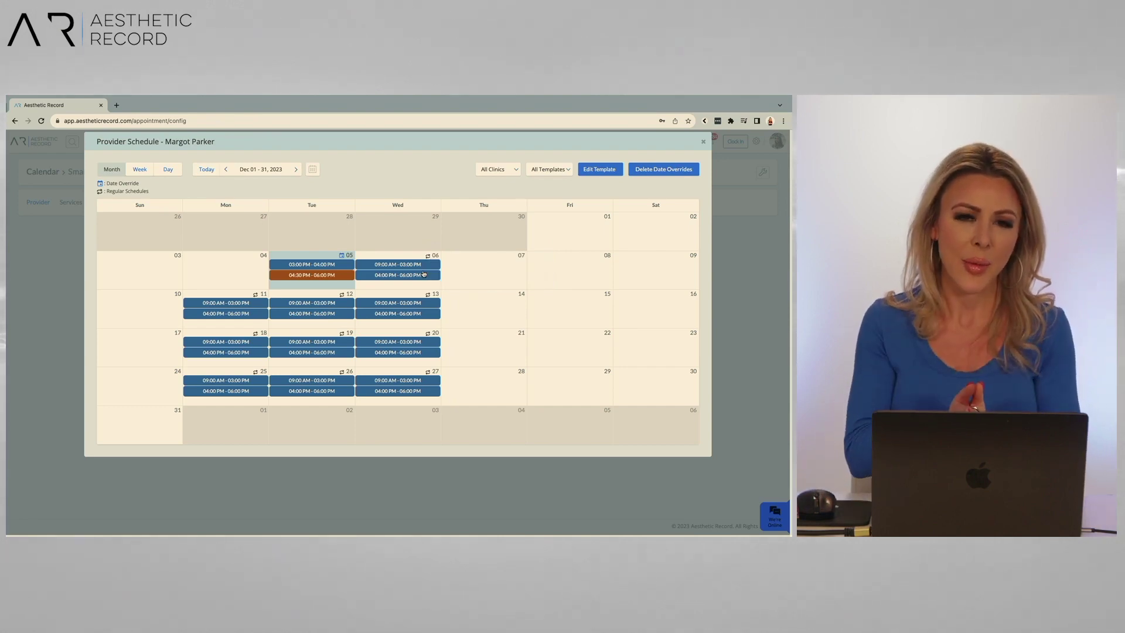
{"action": "left_click", "coordinate": [295, 169]}
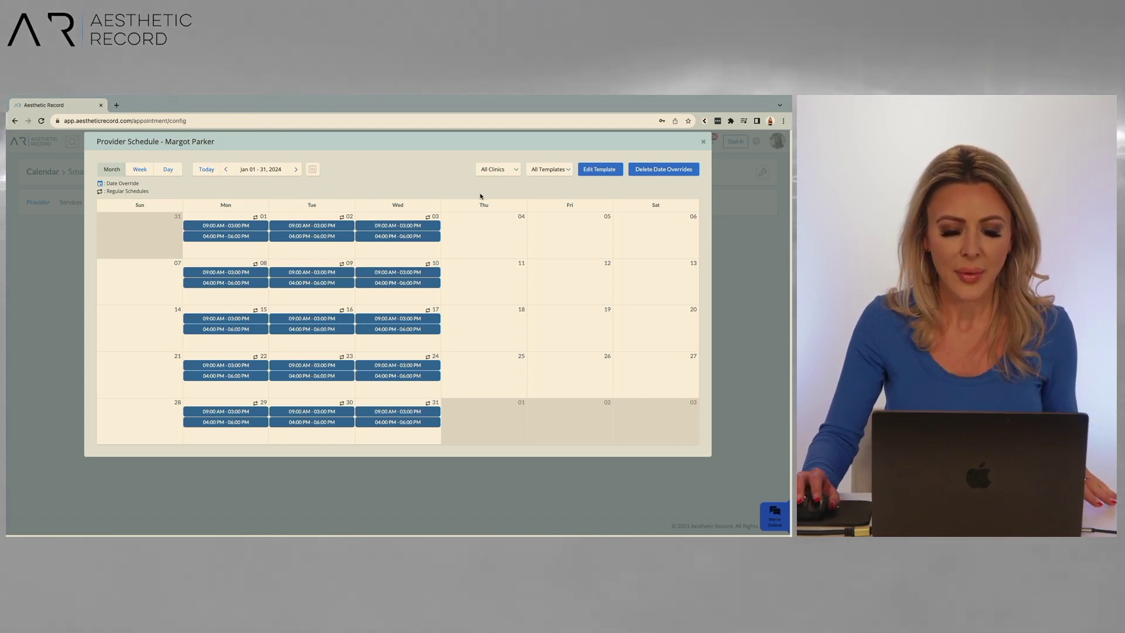
Filter the calendar to Monday to Wednesday and open that template for editing.
{"action": "left_click", "coordinate": [538, 169]}
{"action": "left_click", "coordinate": [542, 183]}
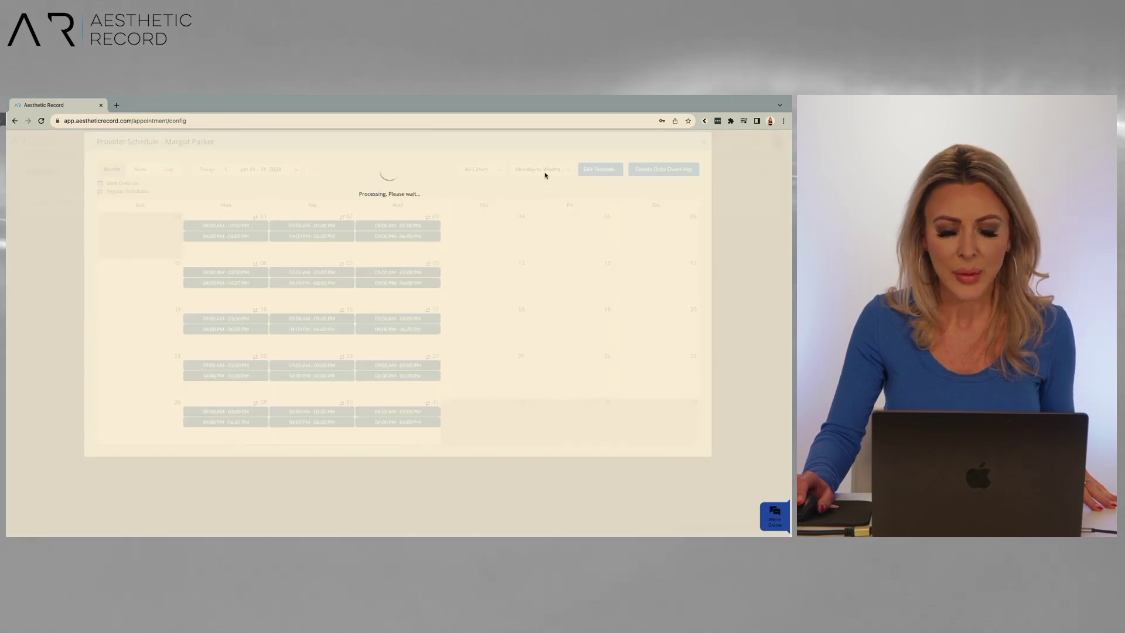
{"action": "left_click", "coordinate": [542, 170]}
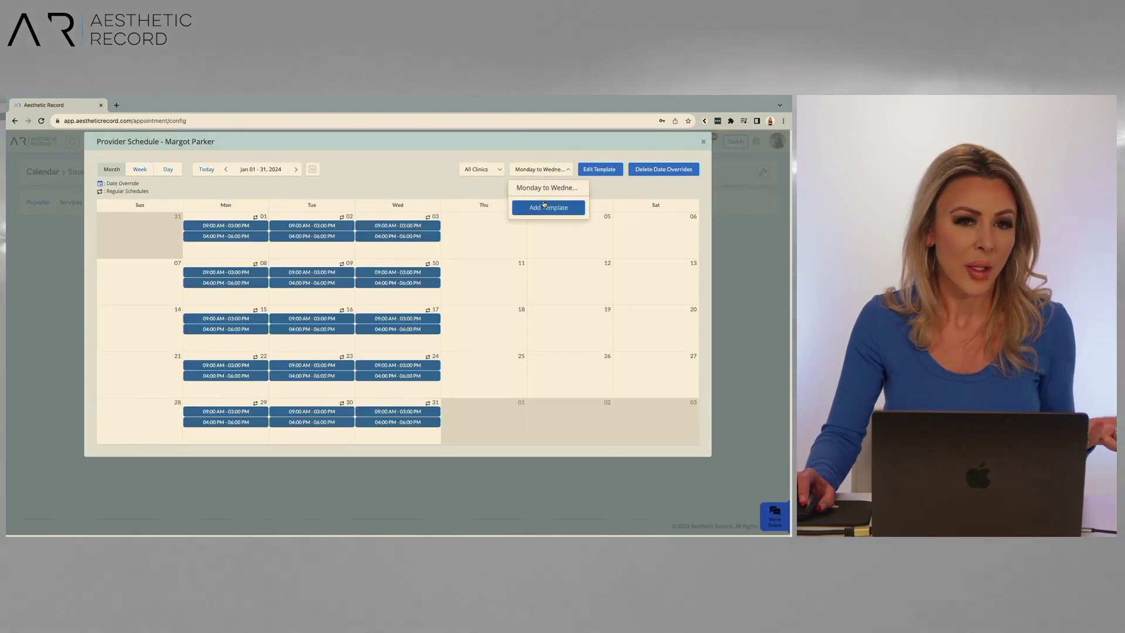
{"action": "left_click", "coordinate": [600, 170]}
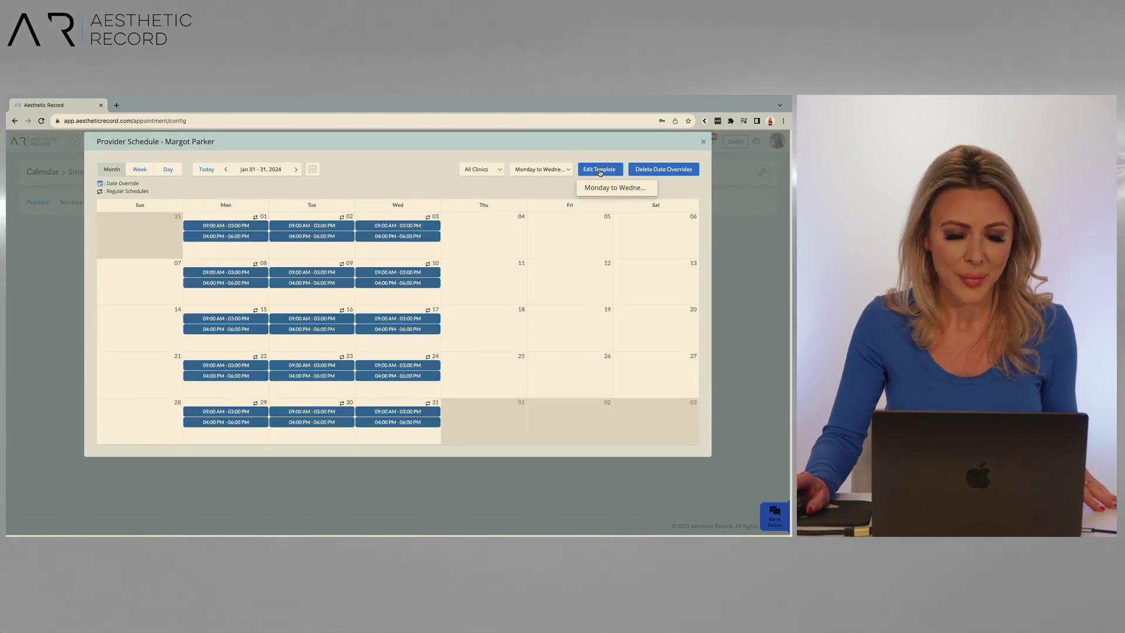
{"action": "left_click", "coordinate": [613, 187]}
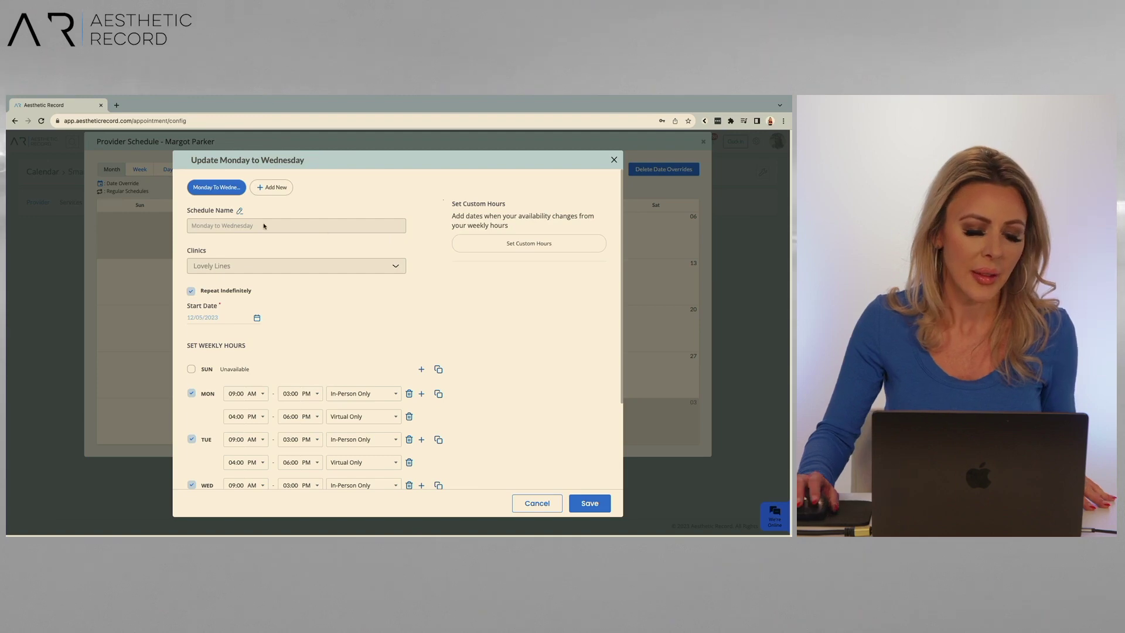
Turn off Repeat Indefinitely, set Repeat Until to 03/15/2024, and save.
{"action": "left_click", "coordinate": [191, 291]}
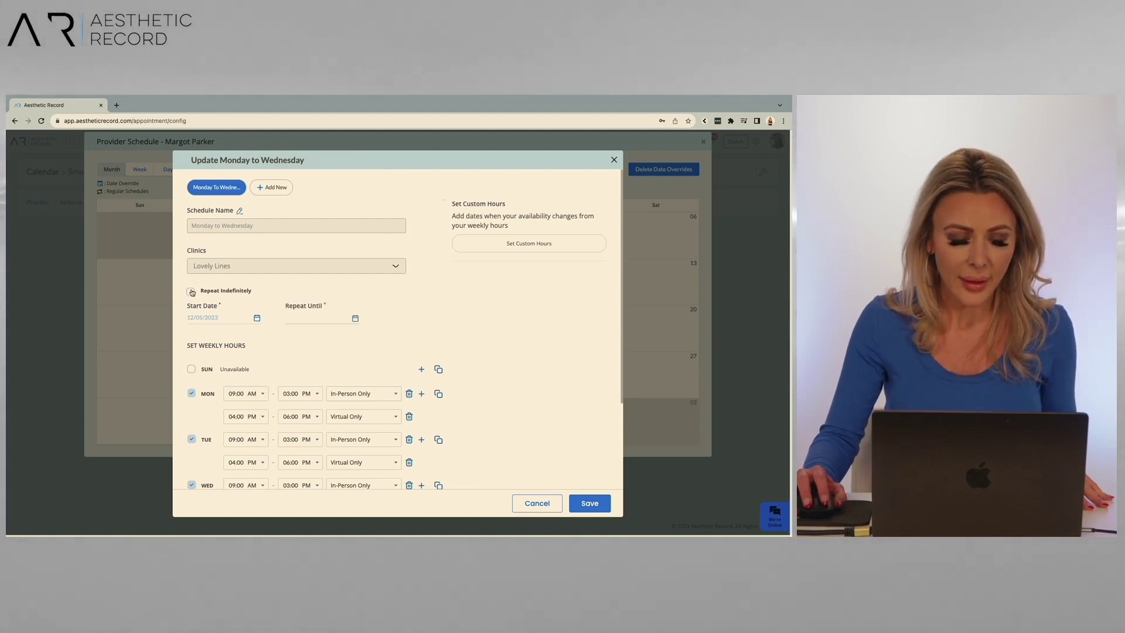
{"action": "left_click", "coordinate": [305, 319]}
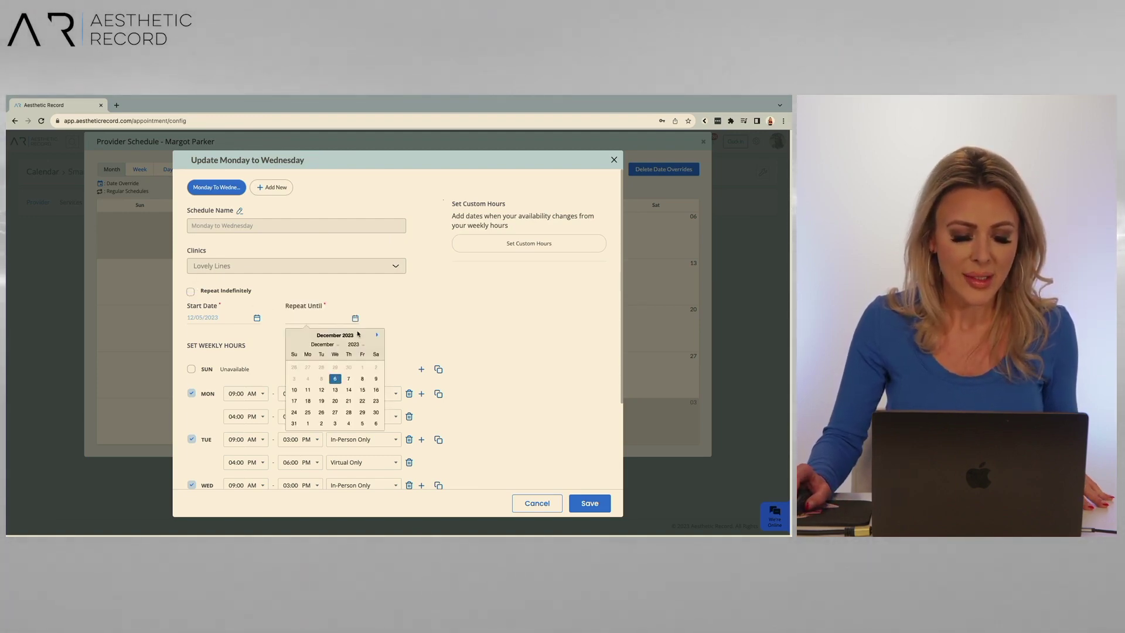
{"action": "left_click", "coordinate": [378, 336]}
{"action": "left_click", "coordinate": [377, 336]}
{"action": "left_click", "coordinate": [378, 335]}
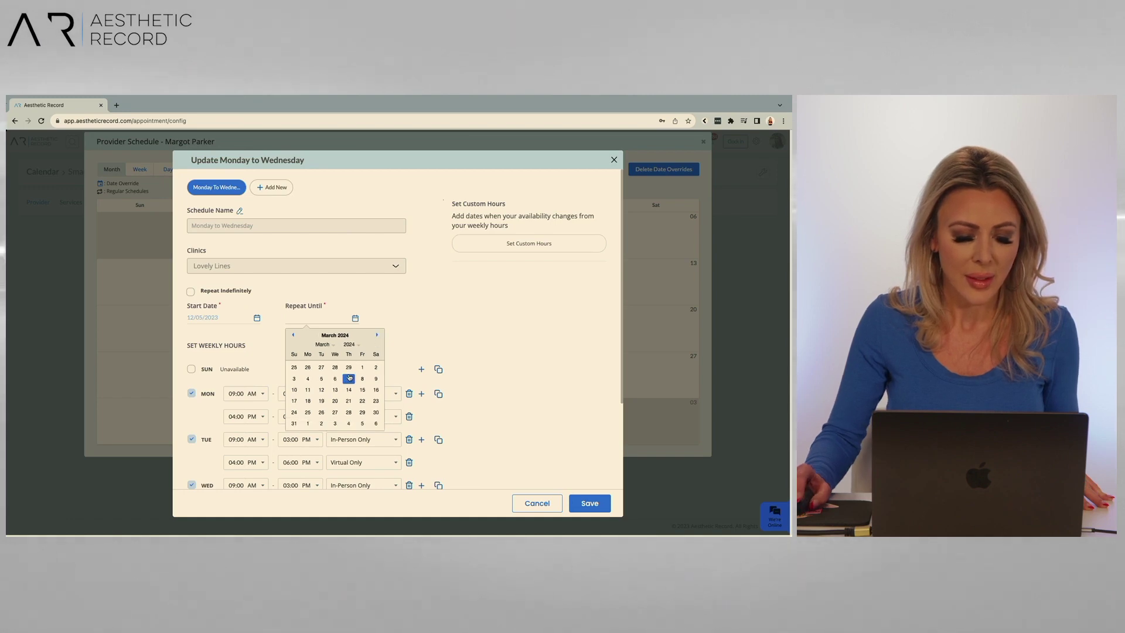
{"action": "left_click", "coordinate": [361, 391]}
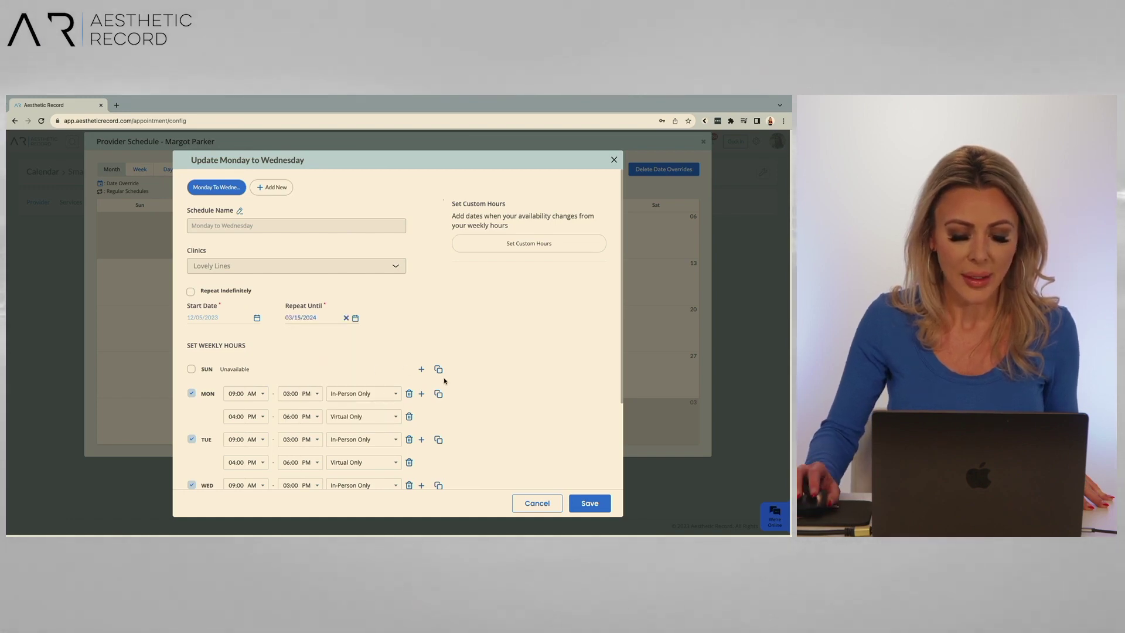
{"action": "left_click", "coordinate": [586, 502]}
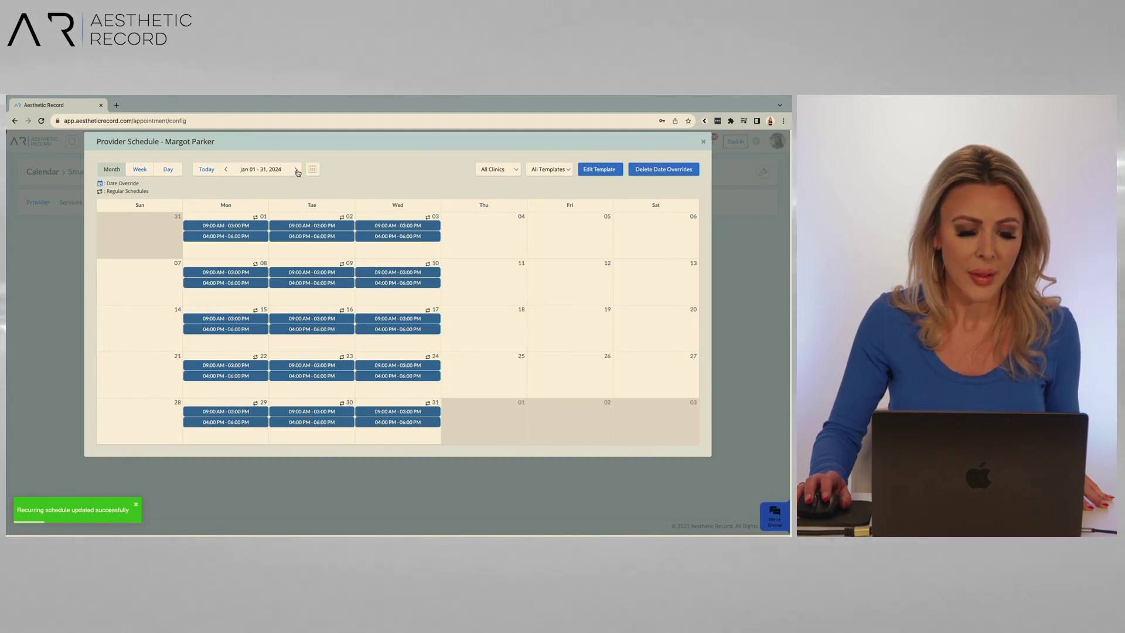
Advance the calendar to March 2024 and open the templates list.
{"action": "left_click", "coordinate": [297, 169]}
{"action": "left_click", "coordinate": [296, 170]}
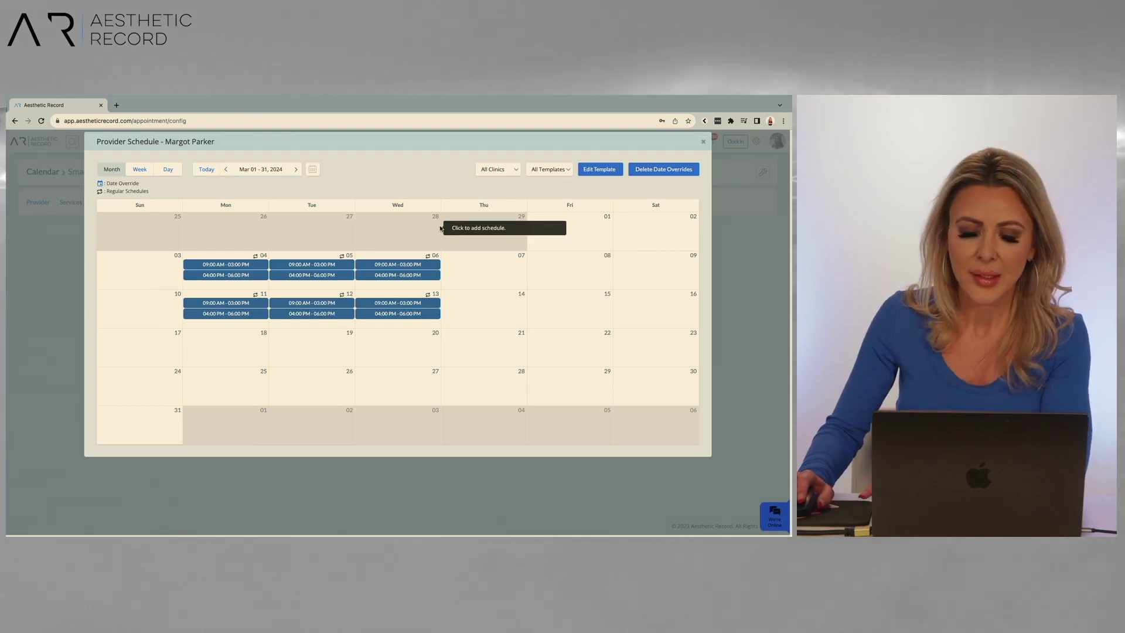
{"action": "left_click", "coordinate": [538, 170]}
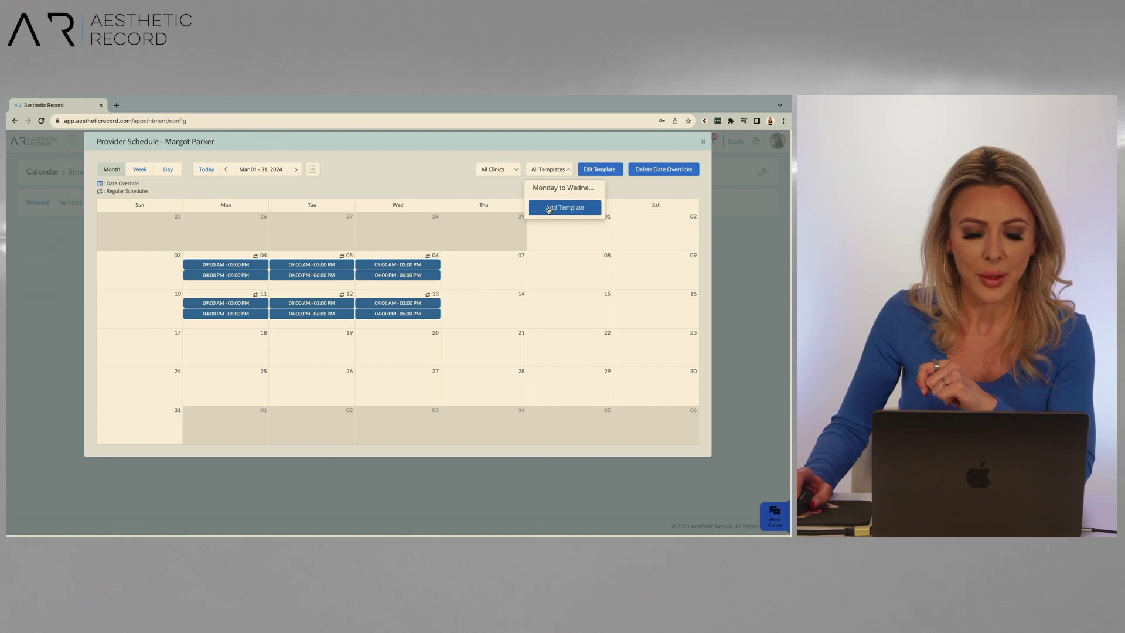
Create a template named 'THursday Friday' for the Aesthetic Record Dallas clinic.
{"action": "left_click", "coordinate": [549, 207]}
{"action": "left_click", "coordinate": [389, 225]}
{"action": "type", "text": "TH"}
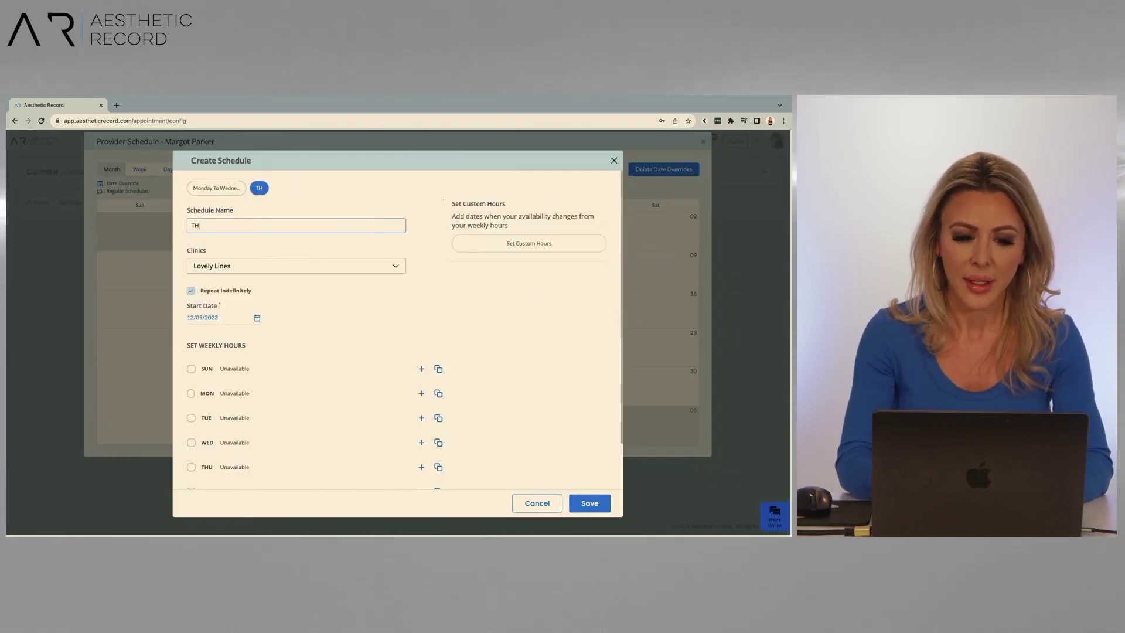
{"action": "type", "text": "ursday Friday"}
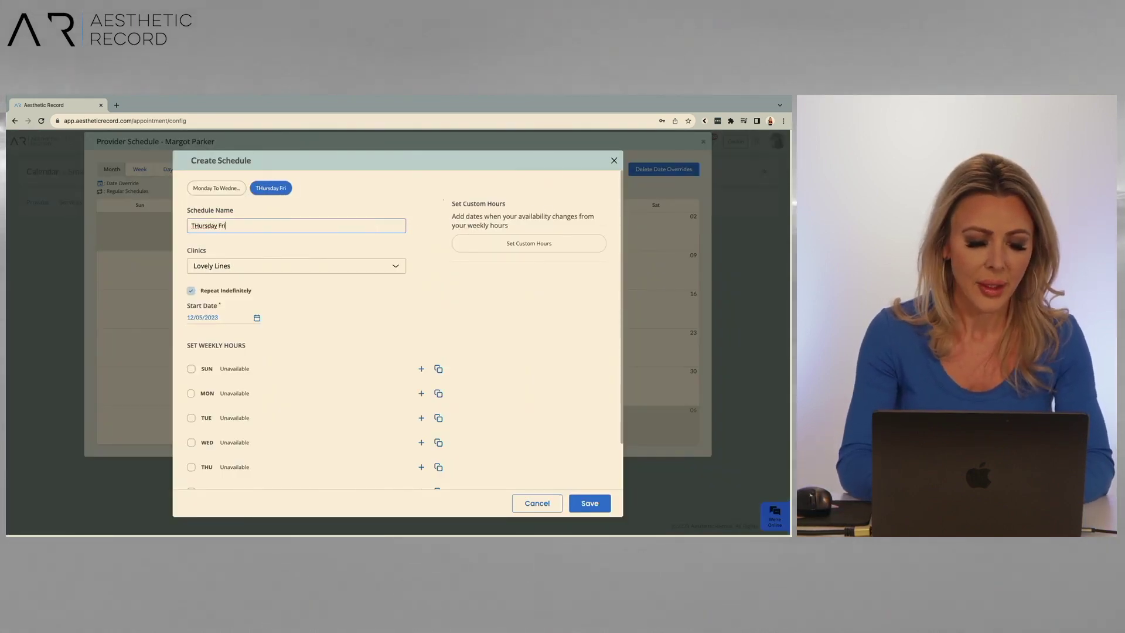
{"action": "left_click", "coordinate": [354, 265]}
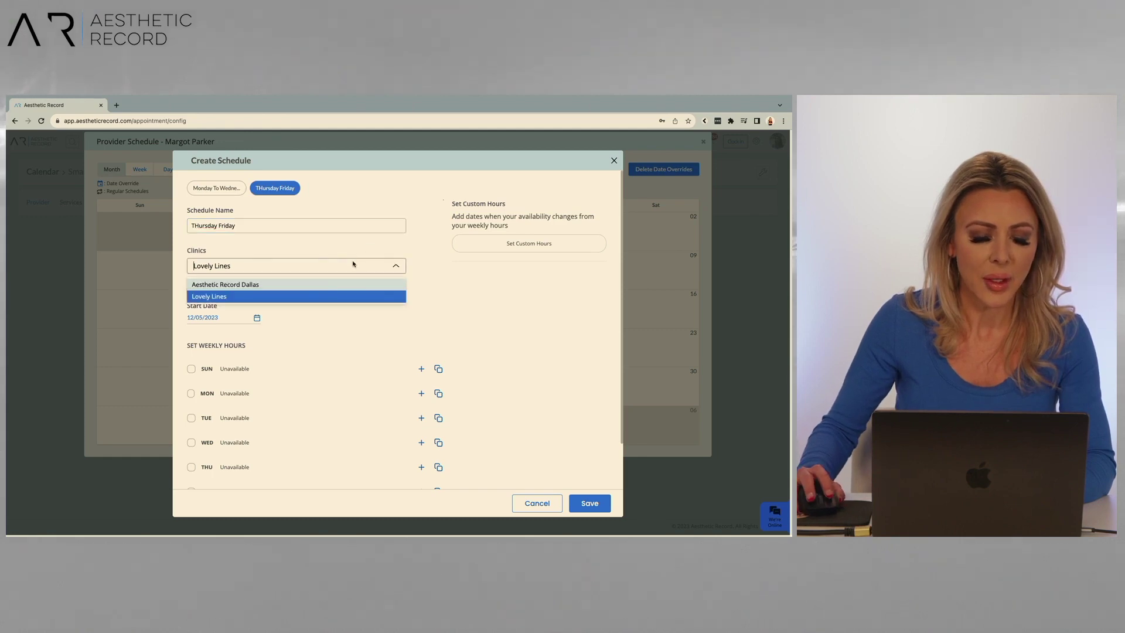
{"action": "left_click", "coordinate": [349, 284]}
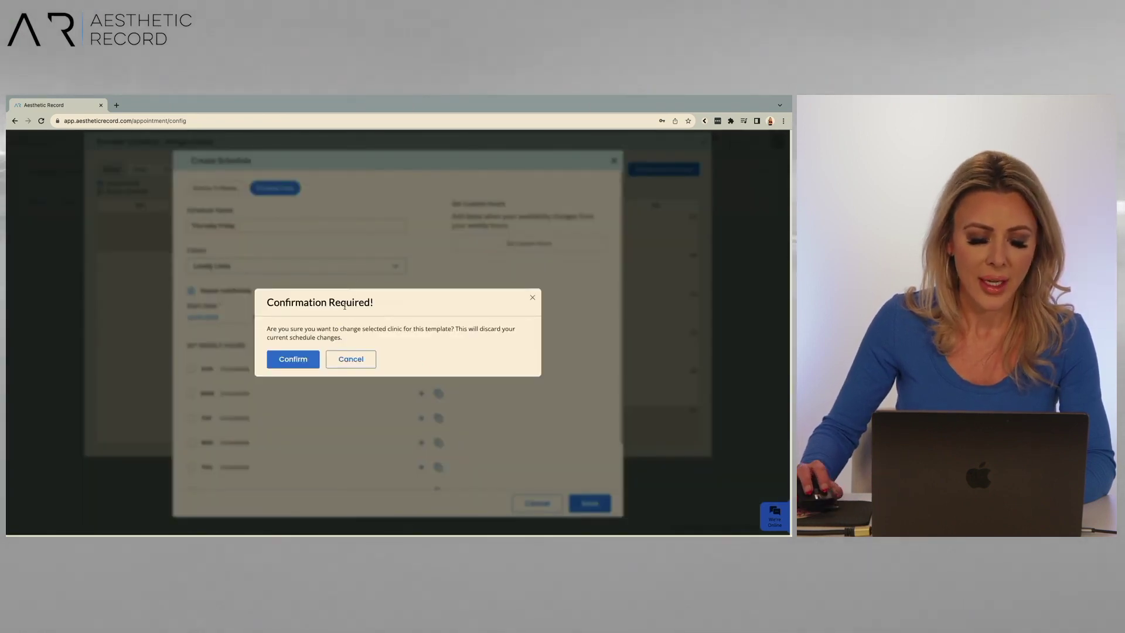
{"action": "left_click", "coordinate": [302, 359]}
{"action": "scroll", "coordinate": [317, 346], "scroll_direction": "down", "scroll_amount": 2}
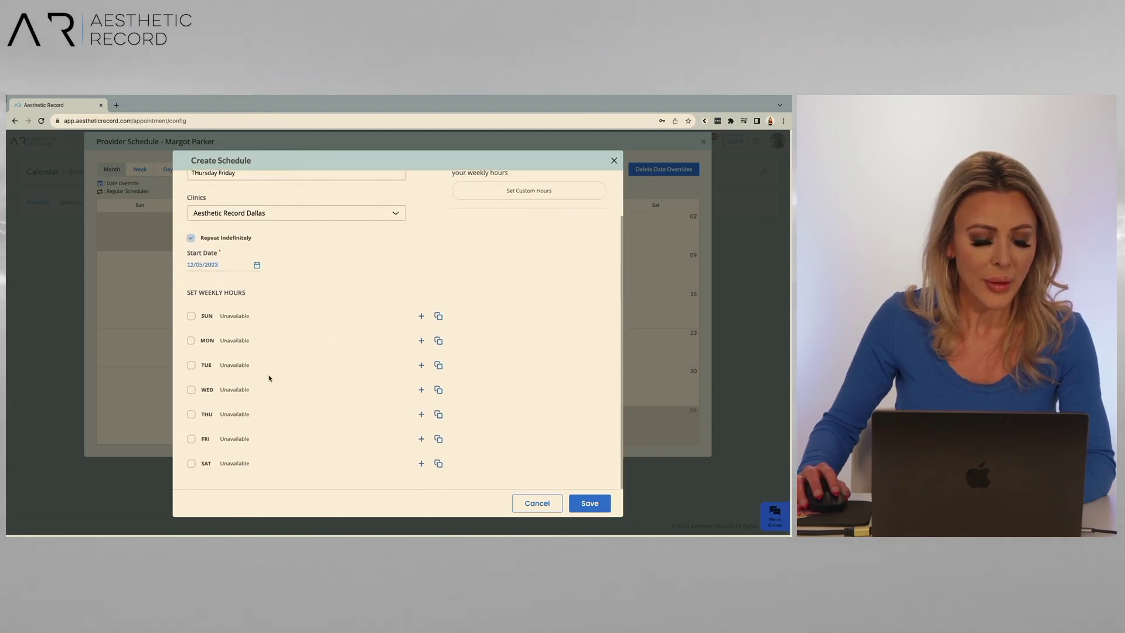
Make Thursday available 01:00–08:00 PM and copy those hours to Friday.
{"action": "left_click", "coordinate": [191, 415]}
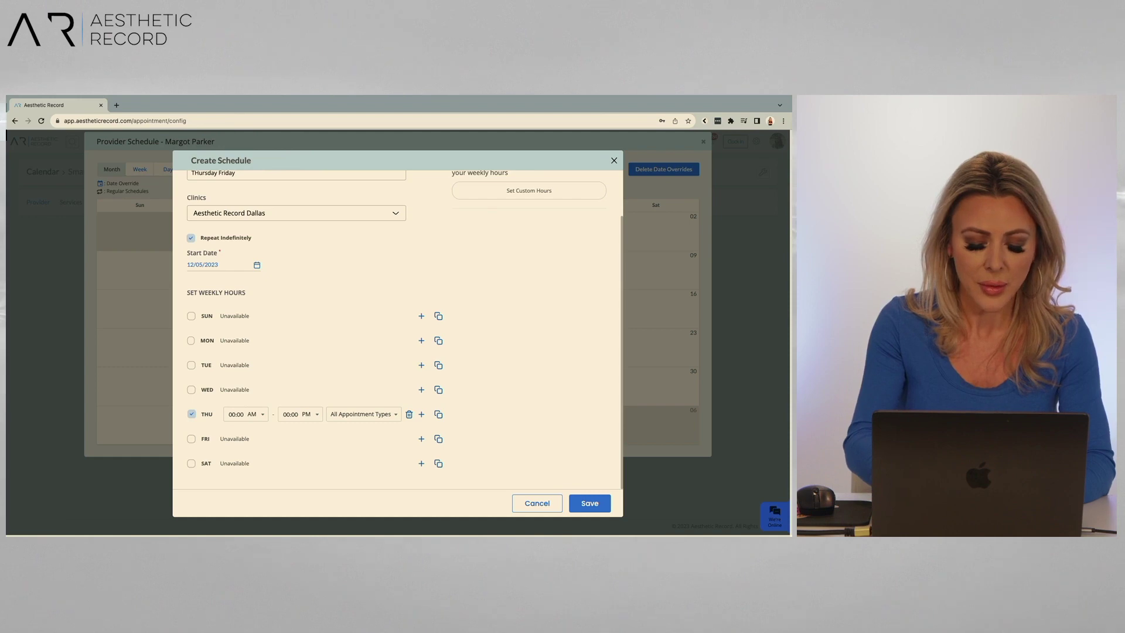
{"action": "type", "text": "01"}
{"action": "left_click", "coordinate": [251, 415]}
{"action": "left_click", "coordinate": [251, 427]}
{"action": "left_click", "coordinate": [285, 414]}
{"action": "type", "text": "08"}
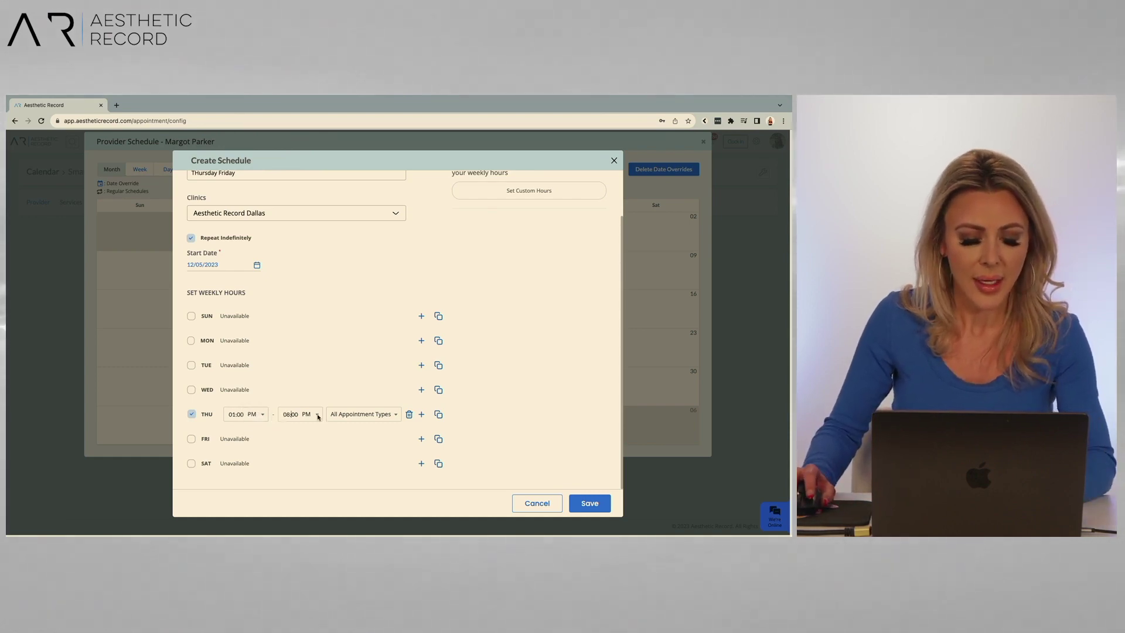
{"action": "left_click", "coordinate": [438, 414]}
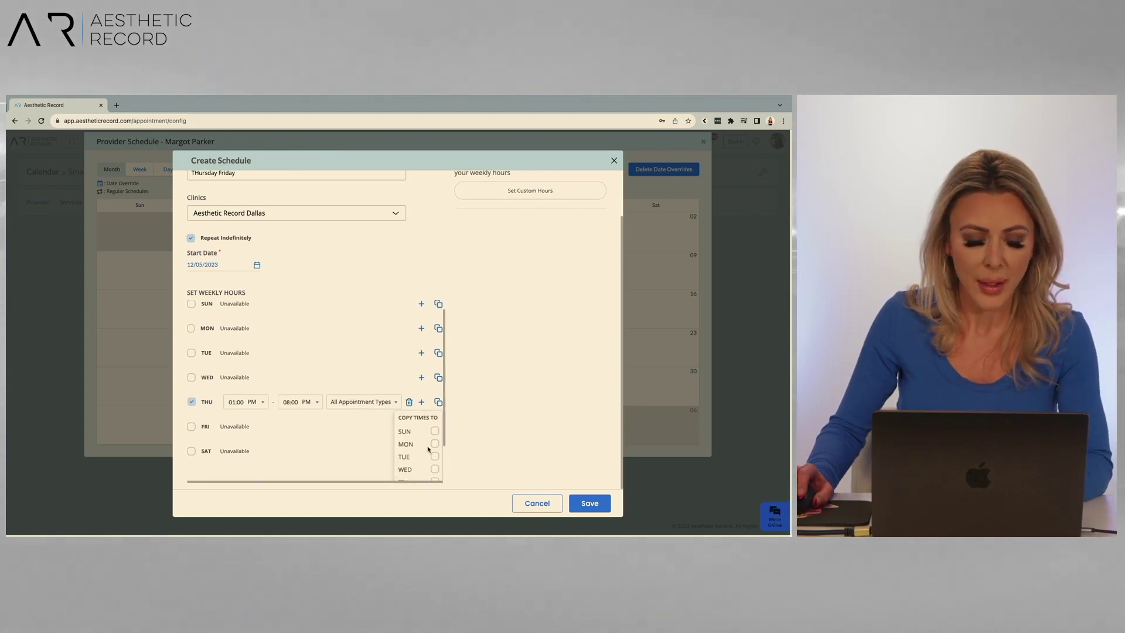
{"action": "scroll", "coordinate": [429, 428], "scroll_direction": "down", "scroll_amount": 2}
{"action": "left_click", "coordinate": [435, 437]}
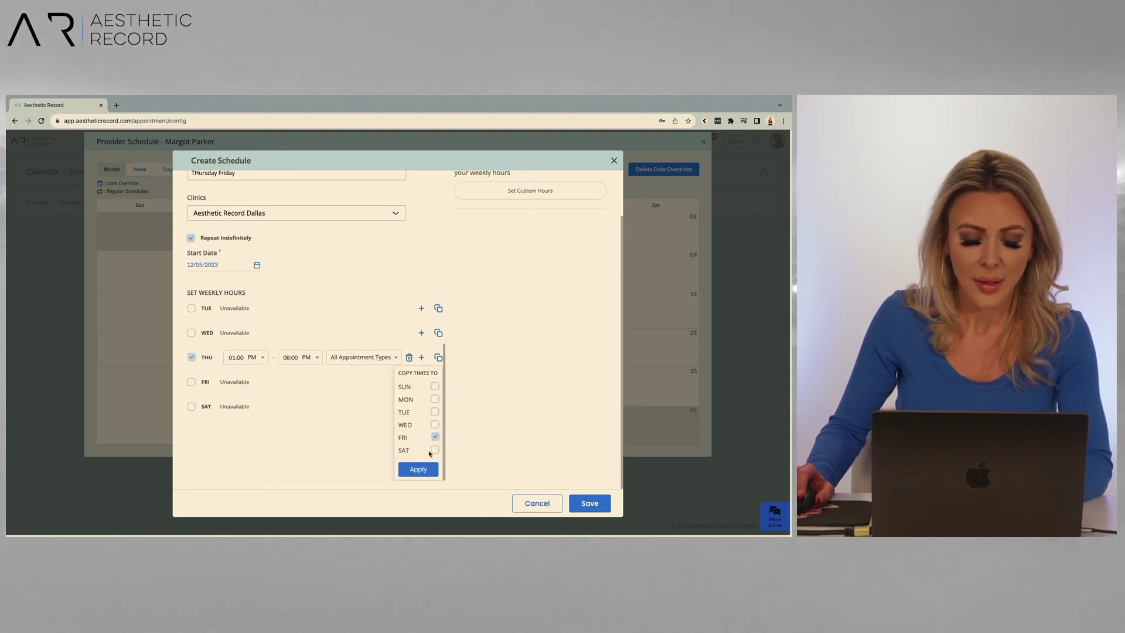
{"action": "left_click", "coordinate": [418, 468]}
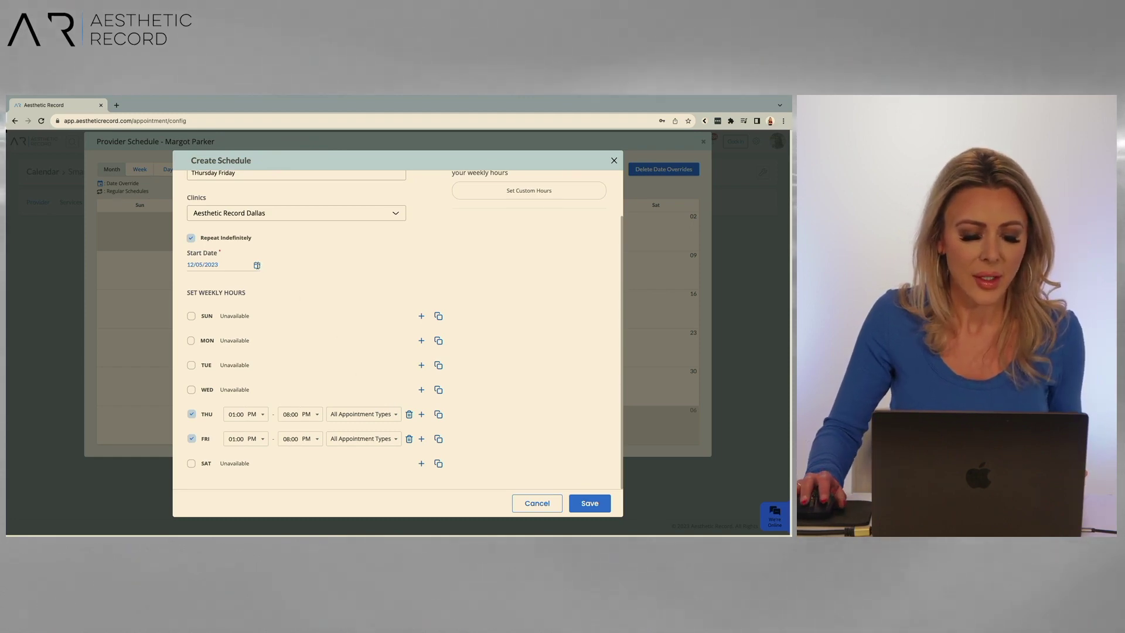
Set the schedule to repeat until 03/15/2024 and save it.
{"action": "left_click", "coordinate": [193, 239]}
{"action": "left_click", "coordinate": [311, 265]}
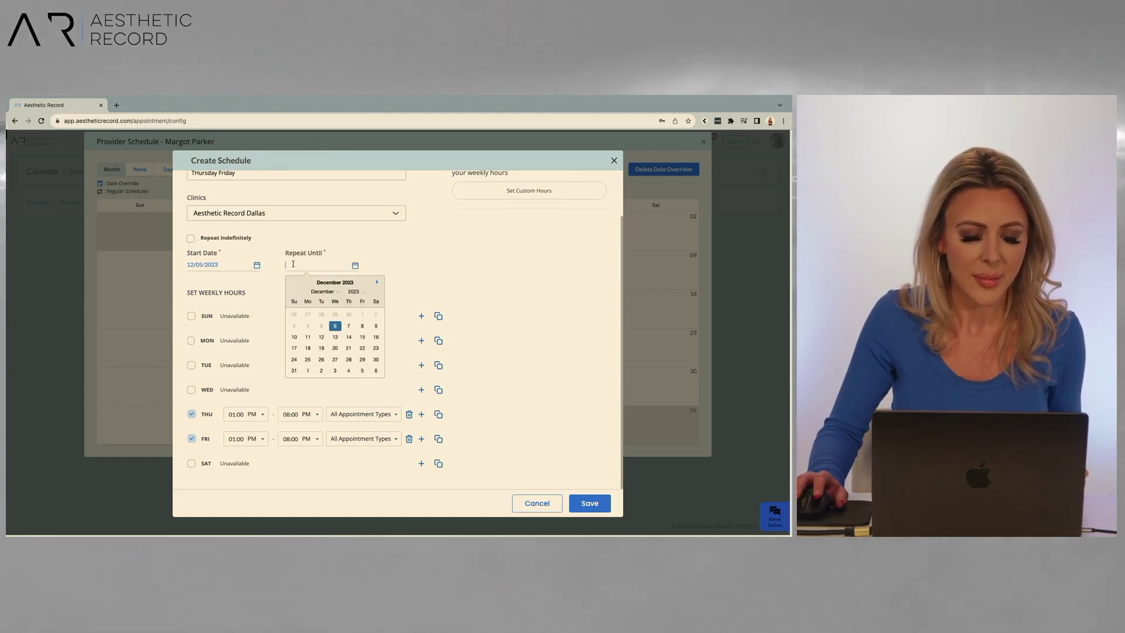
{"action": "left_click", "coordinate": [377, 284]}
{"action": "left_click", "coordinate": [376, 284]}
{"action": "left_click", "coordinate": [377, 284]}
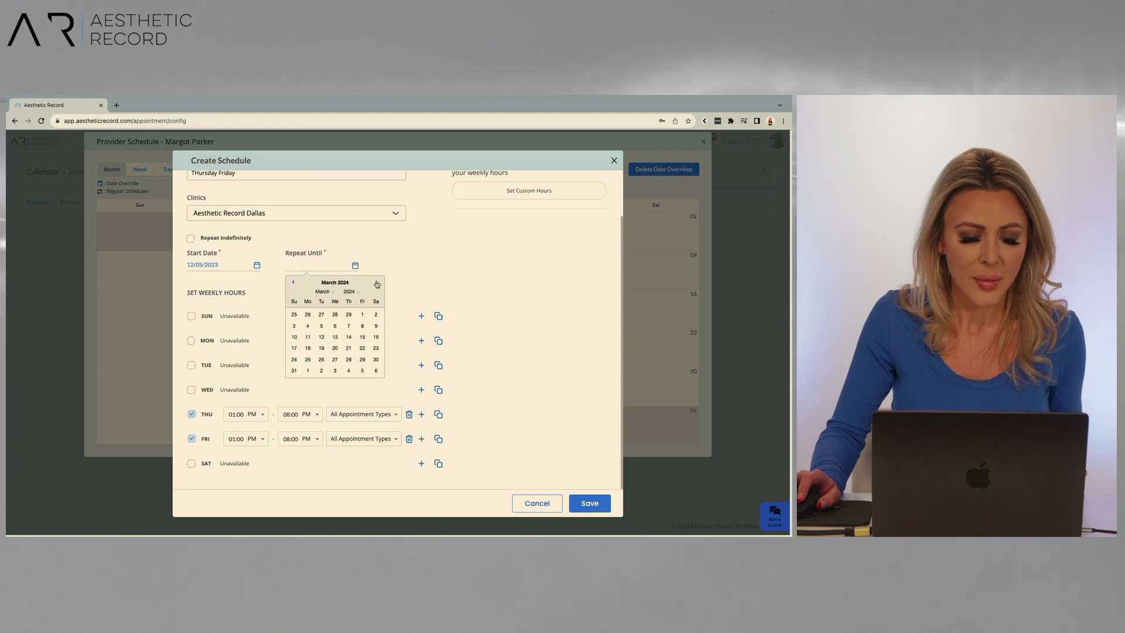
{"action": "left_click", "coordinate": [362, 337]}
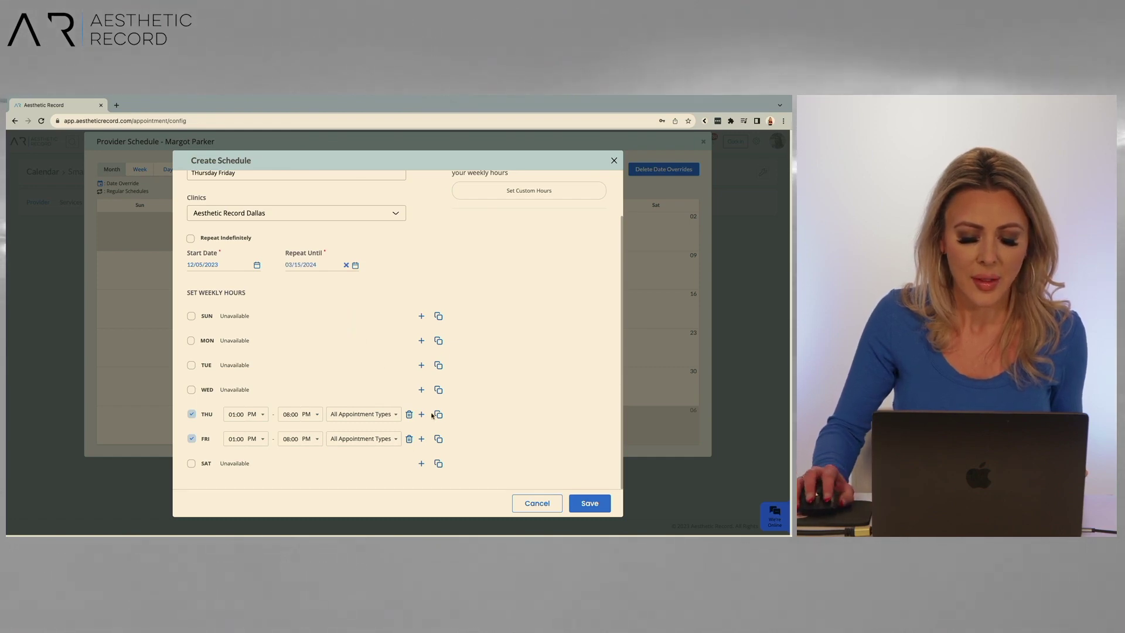
{"action": "left_click", "coordinate": [589, 503]}
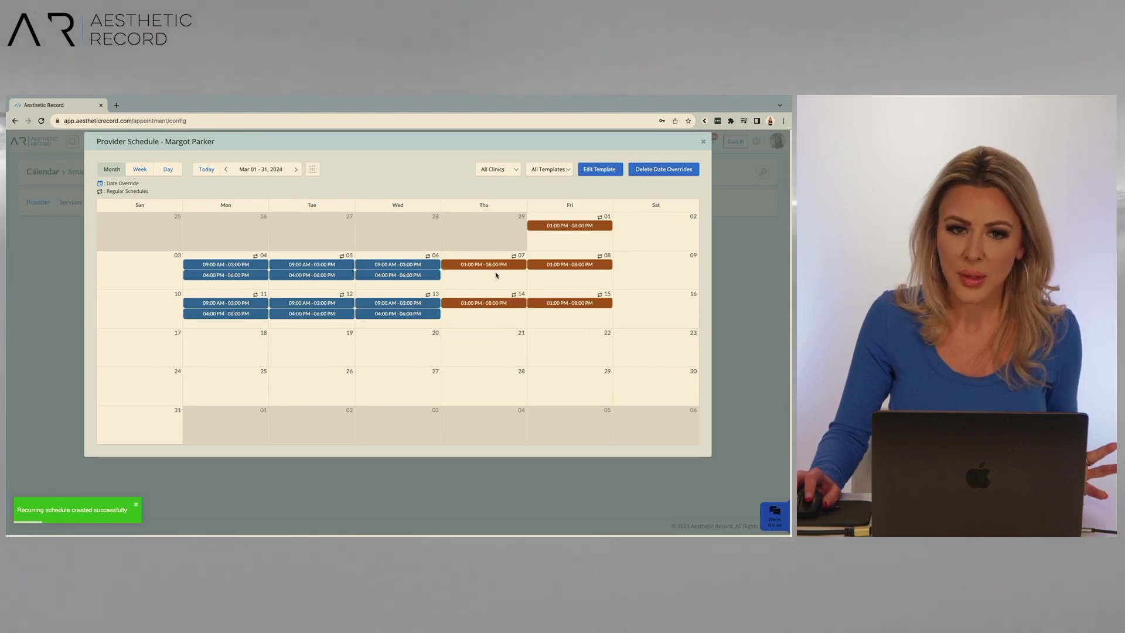
Filter the calendar's clinics to Lovely Lines only.
{"action": "mouse_move", "coordinate": [474, 268]}
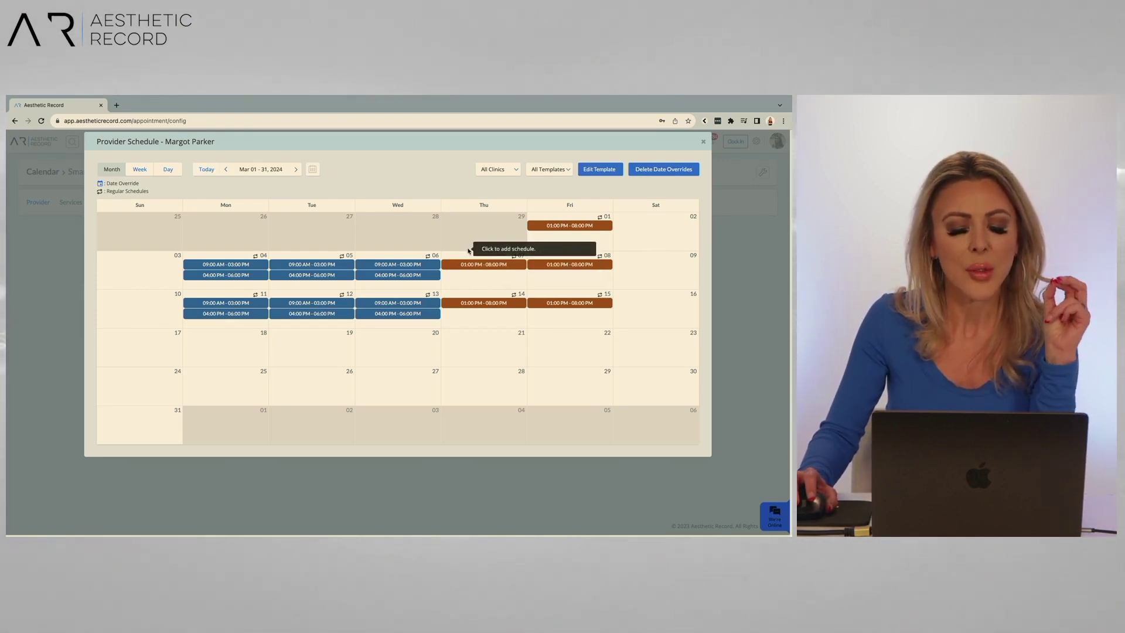
{"action": "left_click", "coordinate": [544, 172]}
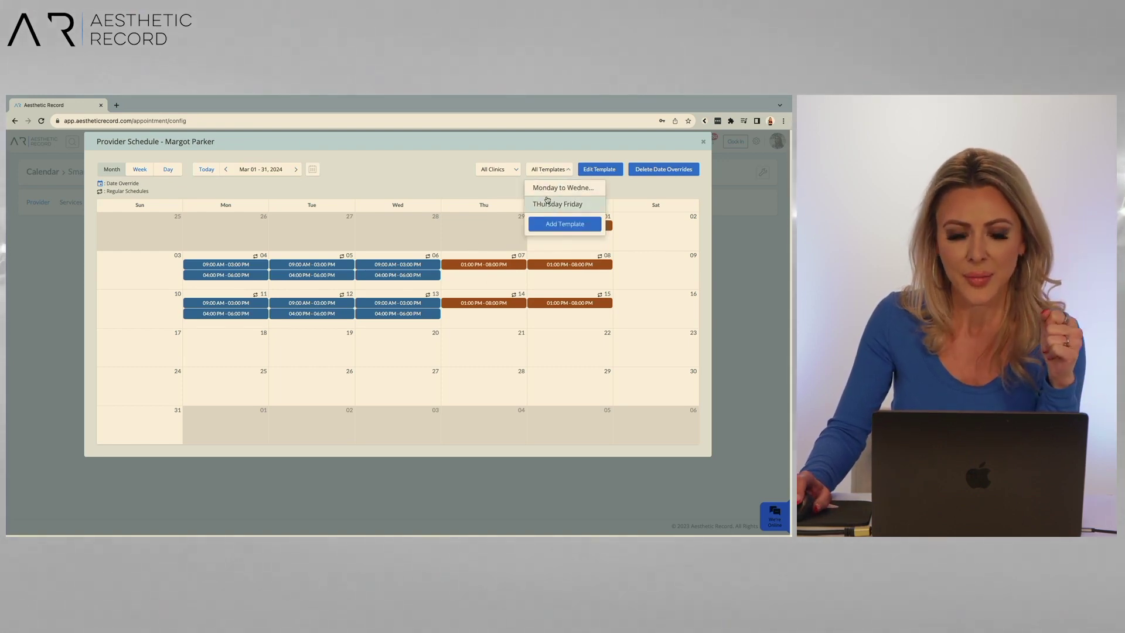
{"action": "left_click", "coordinate": [501, 170]}
{"action": "left_click", "coordinate": [481, 187]}
{"action": "left_click", "coordinate": [496, 225]}
{"action": "left_click", "coordinate": [501, 238]}
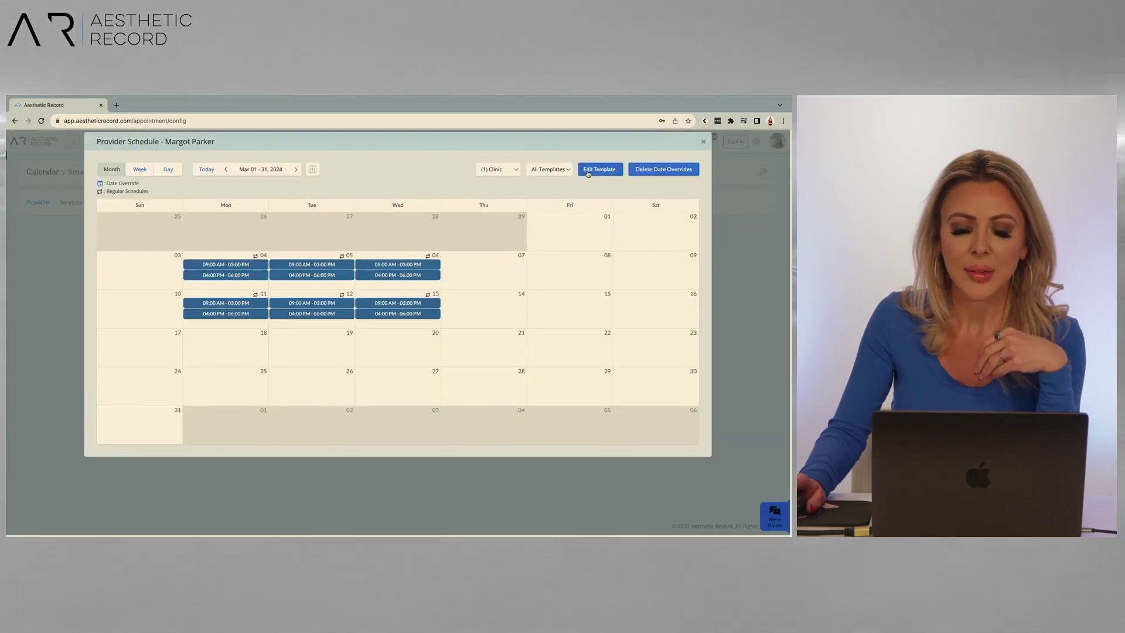
Dismiss the Edit Template list and jump to the current month, December 2023.
{"action": "left_click", "coordinate": [587, 171]}
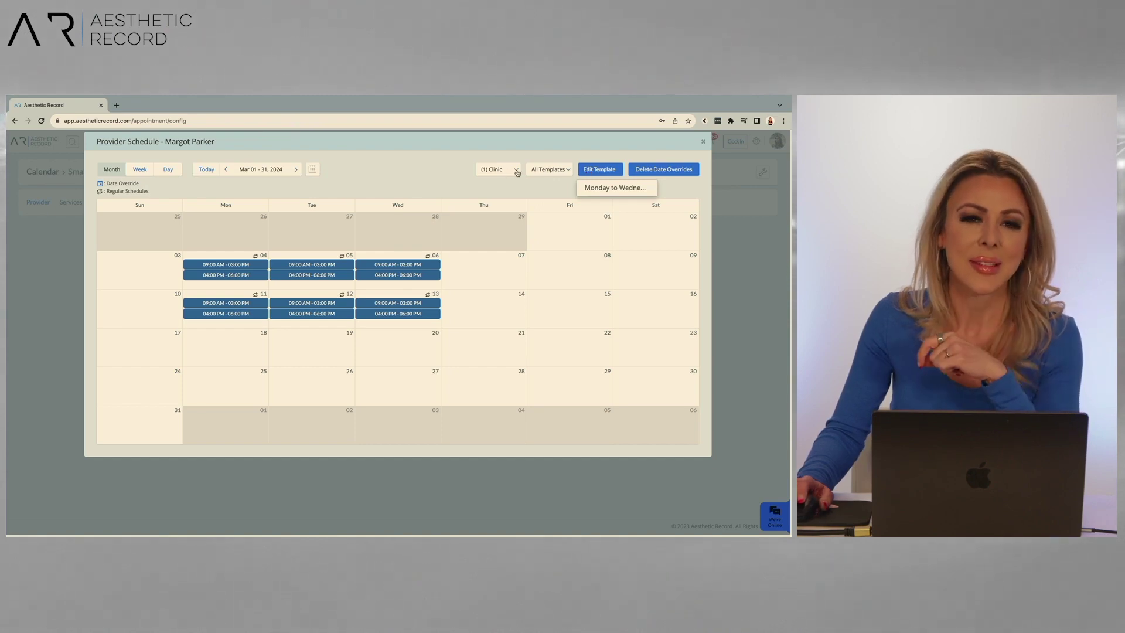
{"action": "left_click", "coordinate": [463, 178]}
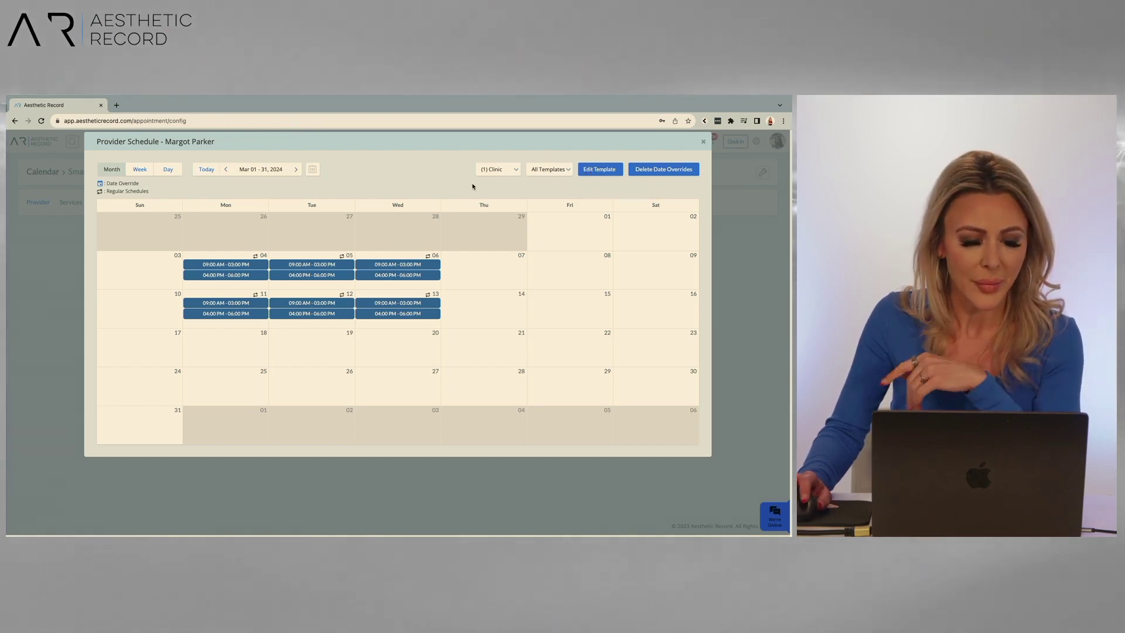
{"action": "left_click", "coordinate": [207, 170]}
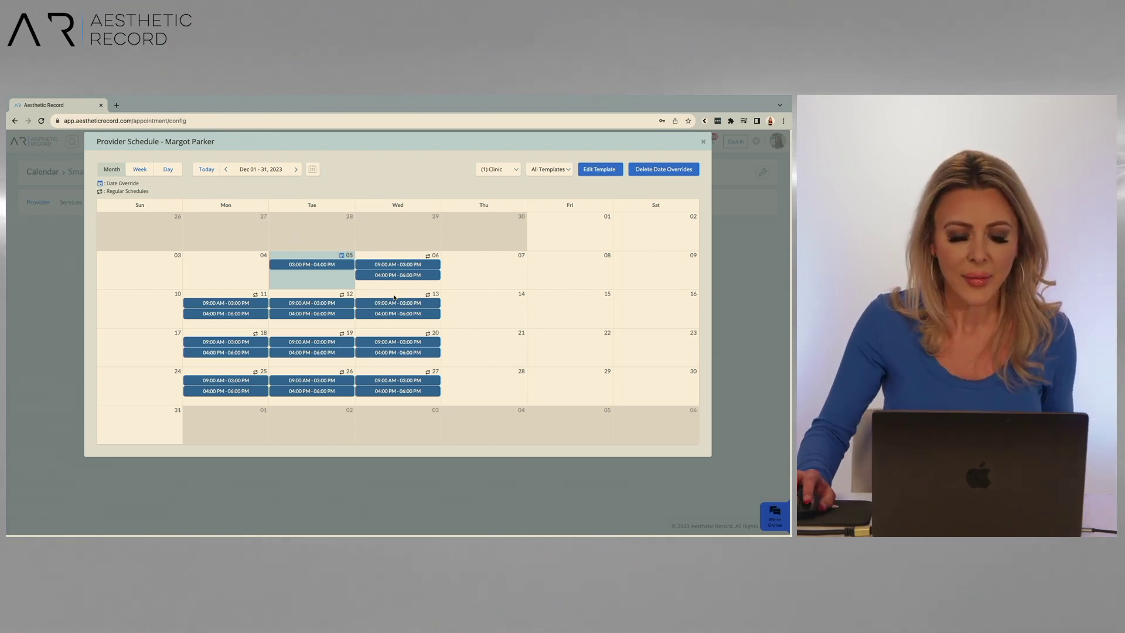
{"action": "mouse_move", "coordinate": [248, 381]}
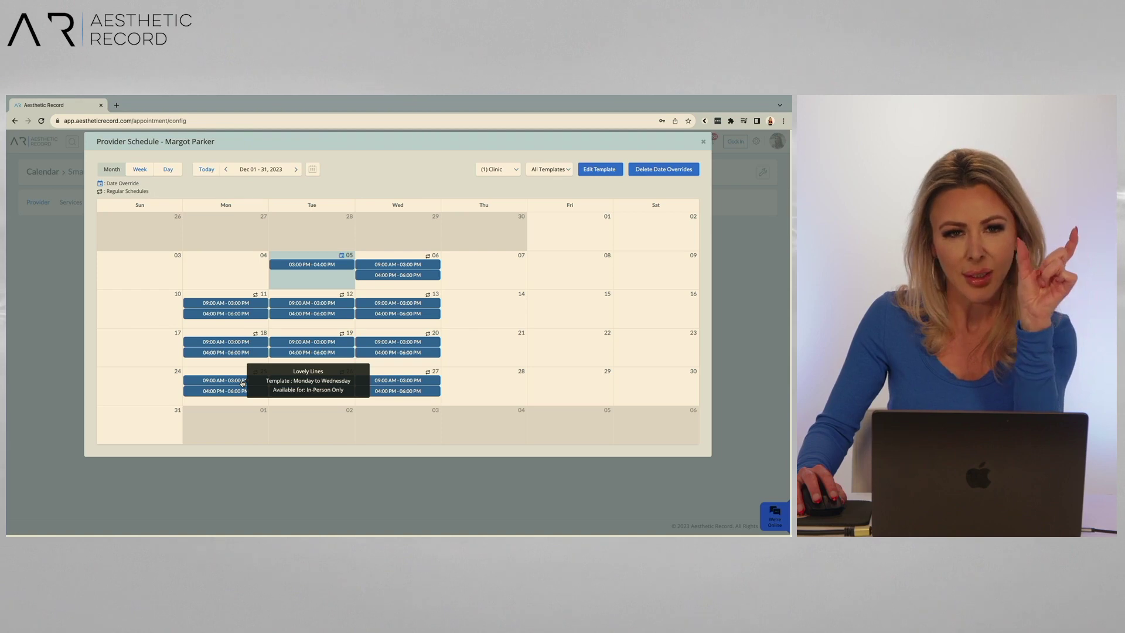
Remove the 9 AM–3 PM in-person slot, then delete the whole December 25, 2023 schedule.
{"action": "left_click", "coordinate": [242, 384]}
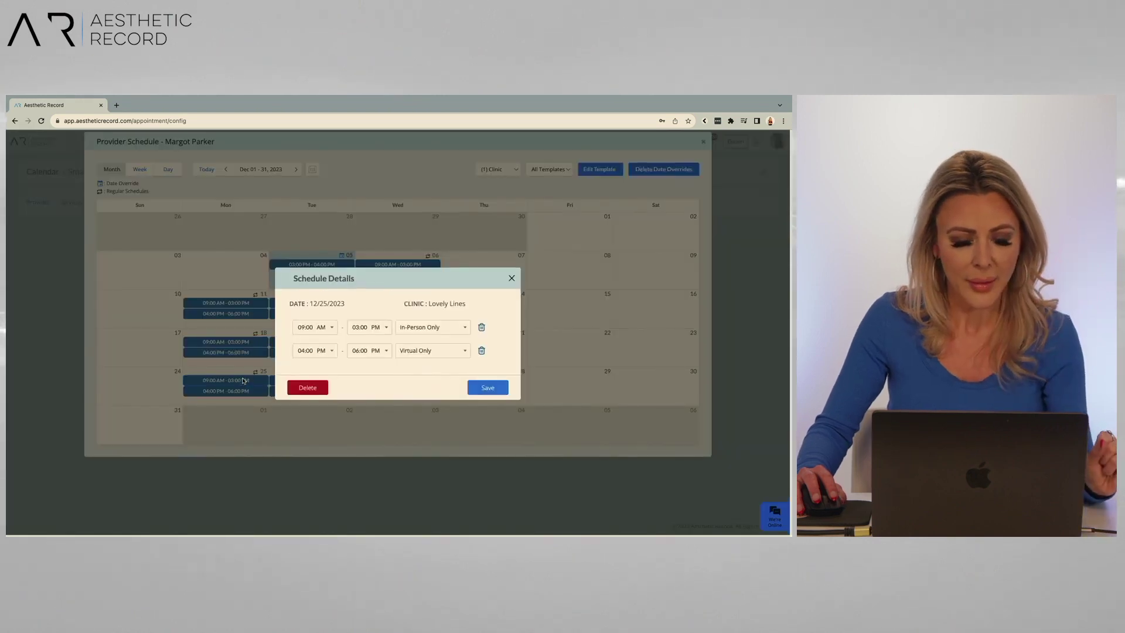
{"action": "left_click", "coordinate": [482, 328]}
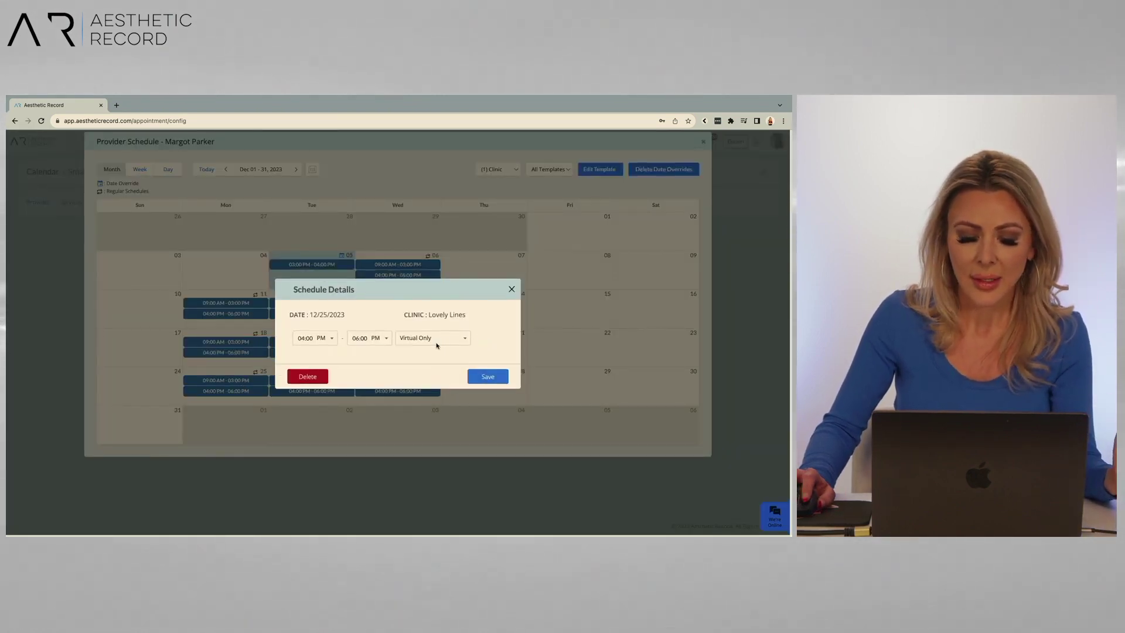
{"action": "left_click", "coordinate": [324, 380]}
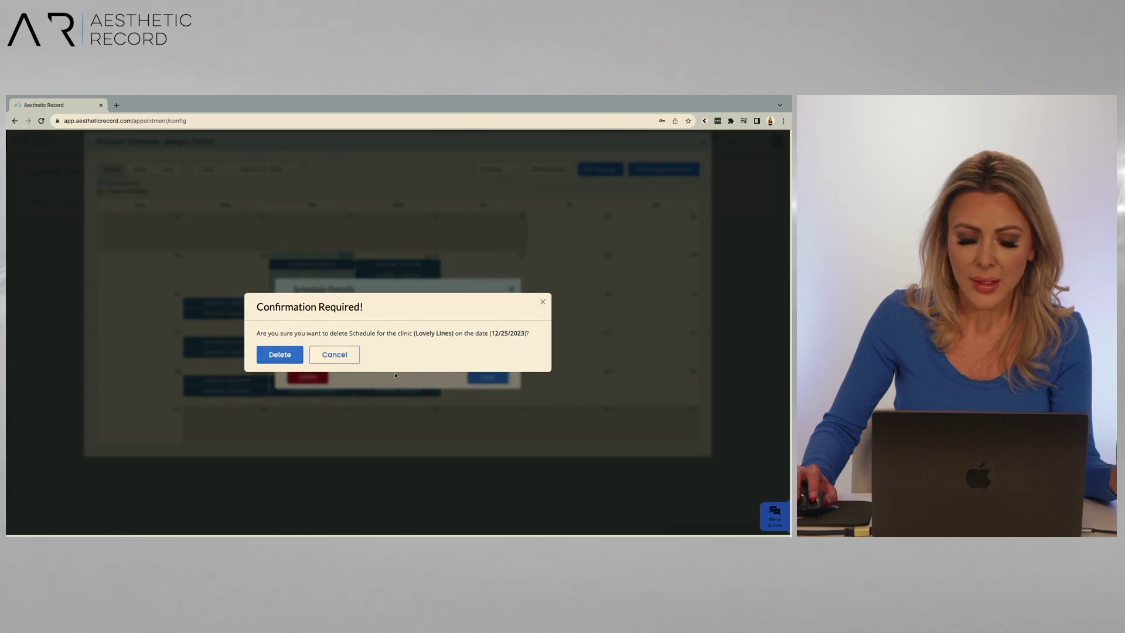
{"action": "left_click", "coordinate": [286, 355]}
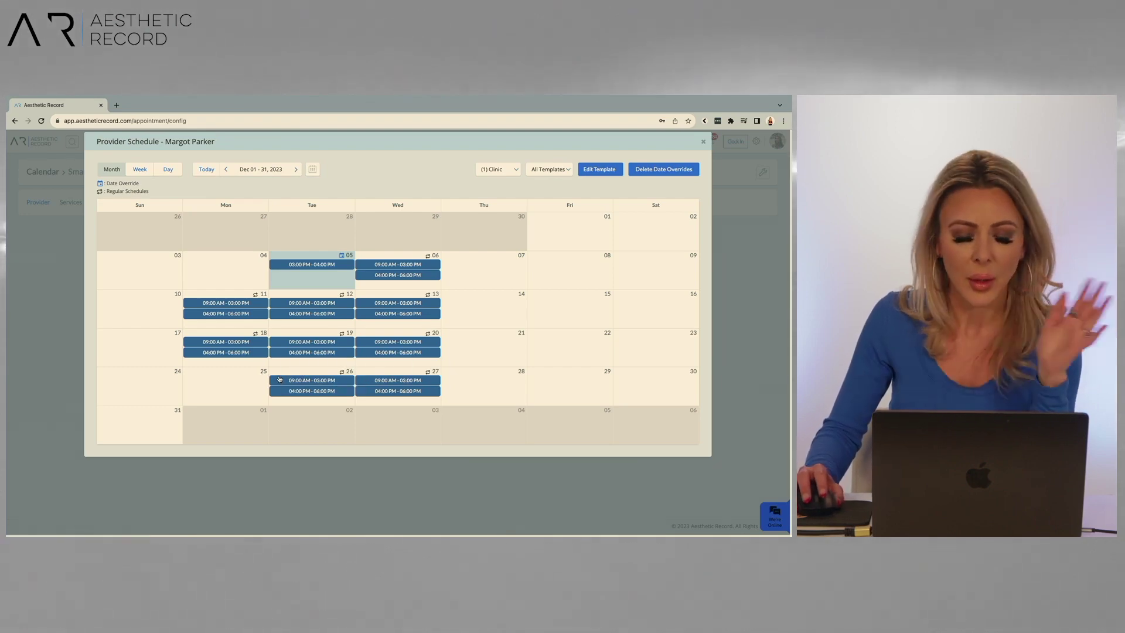
Delete December 26's 9 AM–3 PM in-person row and save, keeping the 4–6 PM virtual slot.
{"action": "mouse_move", "coordinate": [289, 383]}
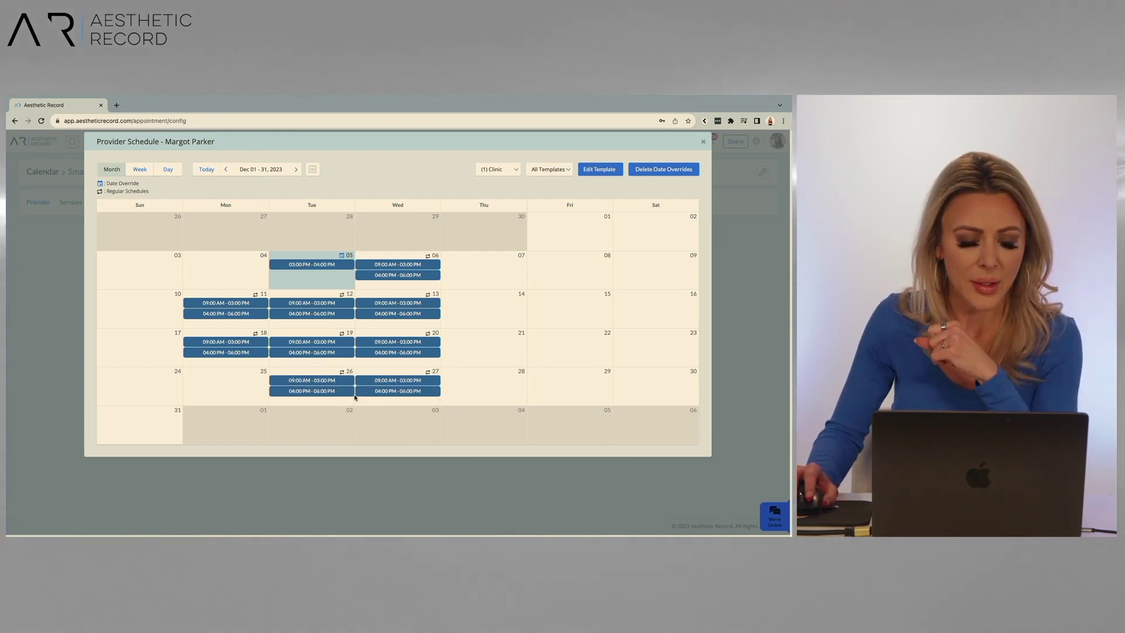
{"action": "left_click", "coordinate": [336, 380]}
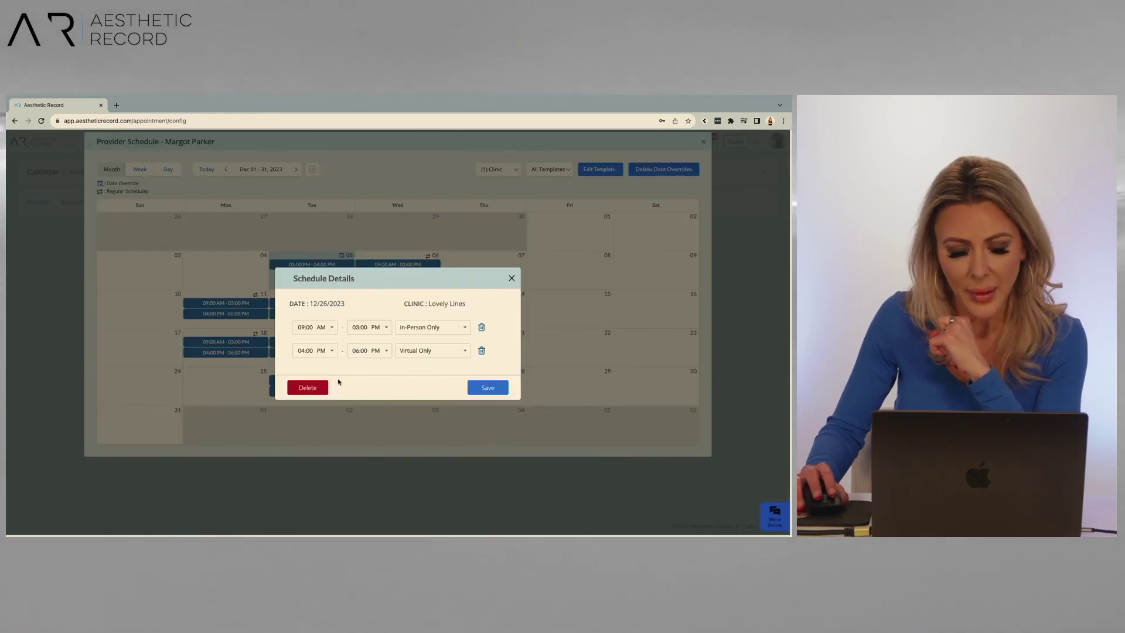
{"action": "left_click", "coordinate": [482, 327]}
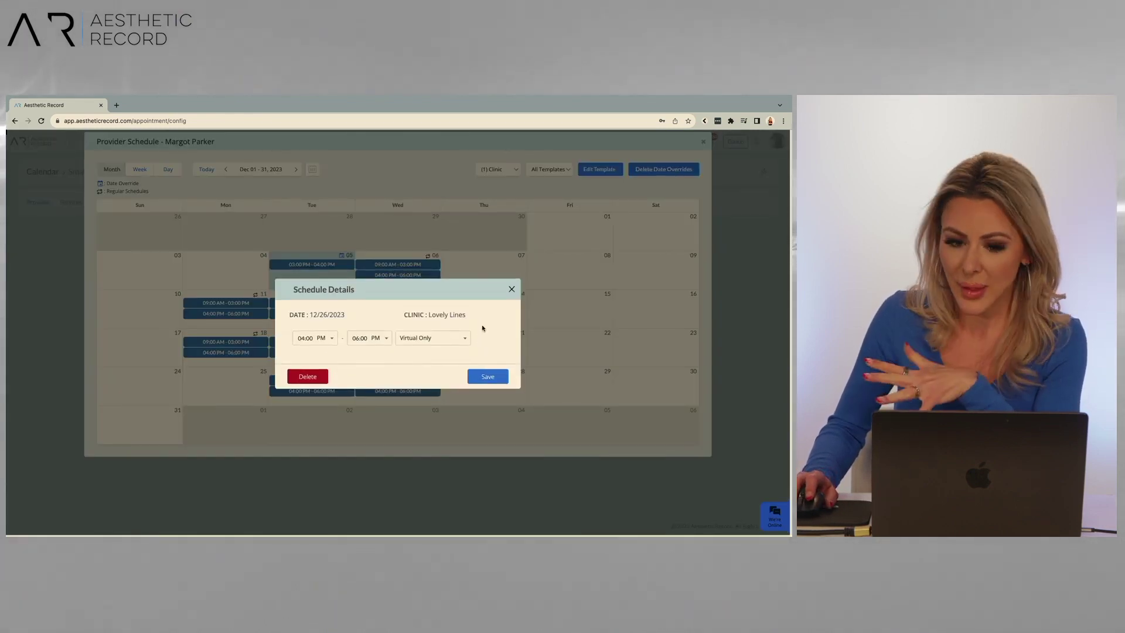
{"action": "left_click", "coordinate": [487, 377]}
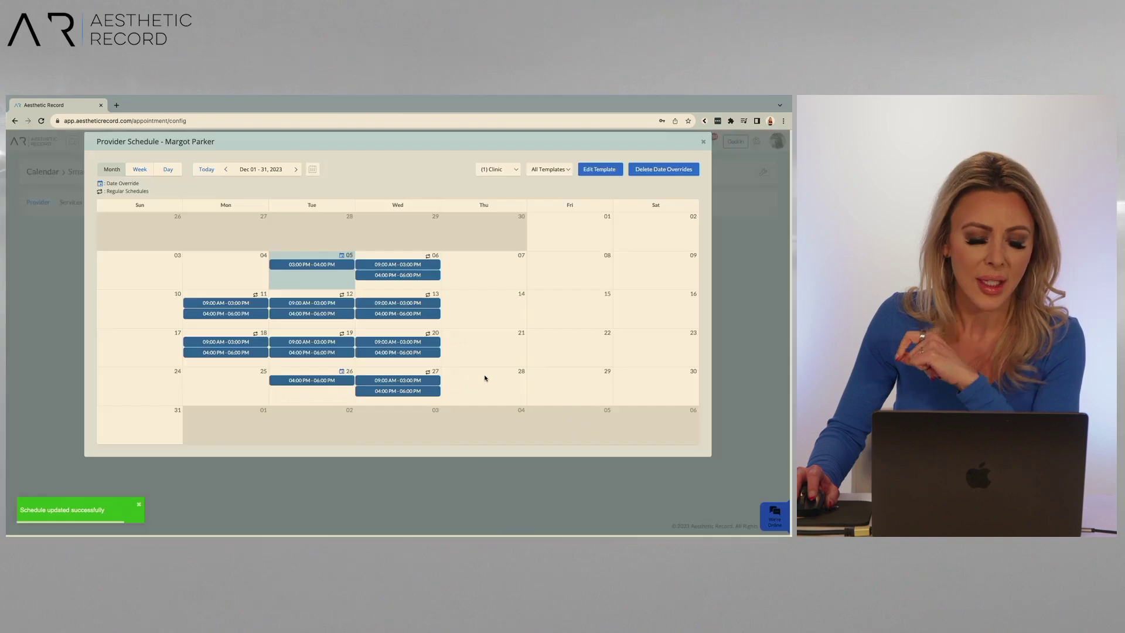
{"action": "mouse_move", "coordinate": [335, 381]}
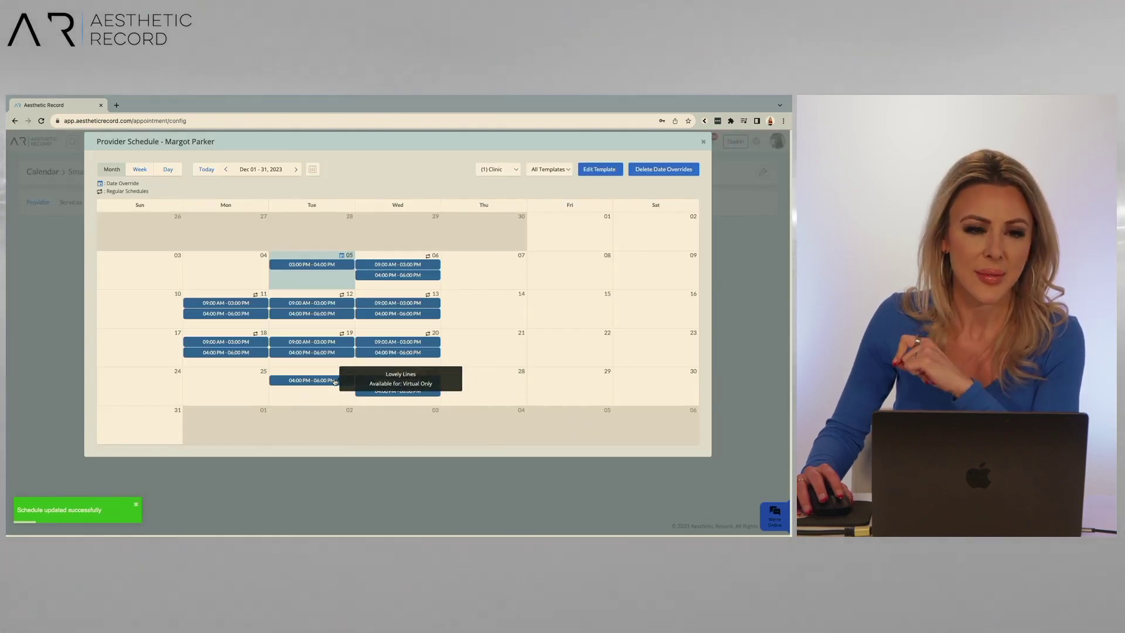
{"action": "mouse_move", "coordinate": [372, 381]}
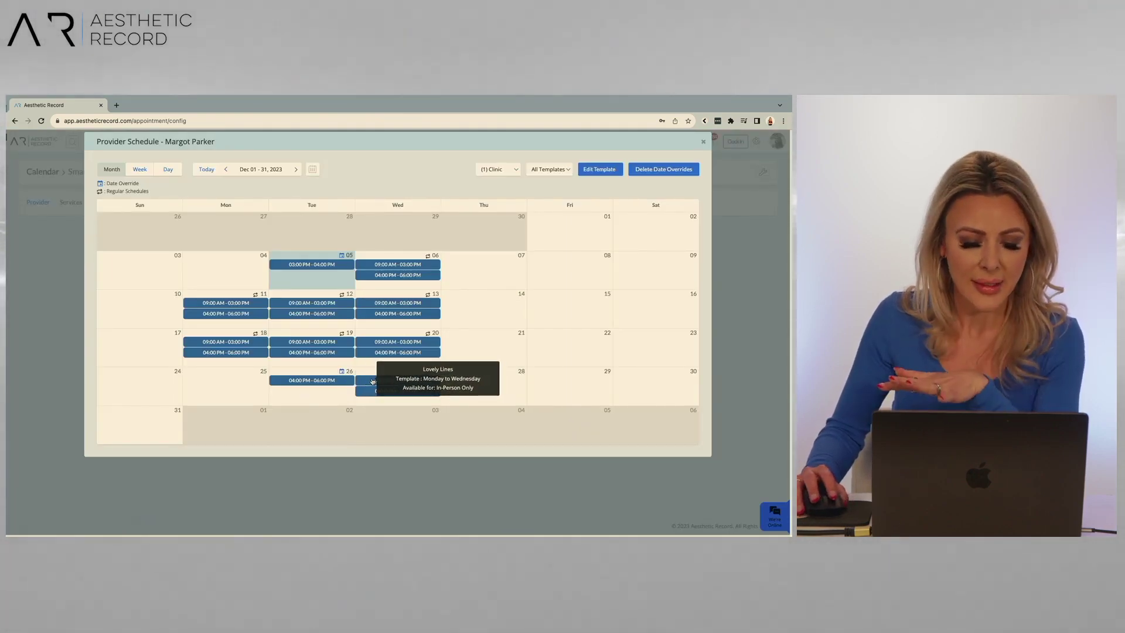
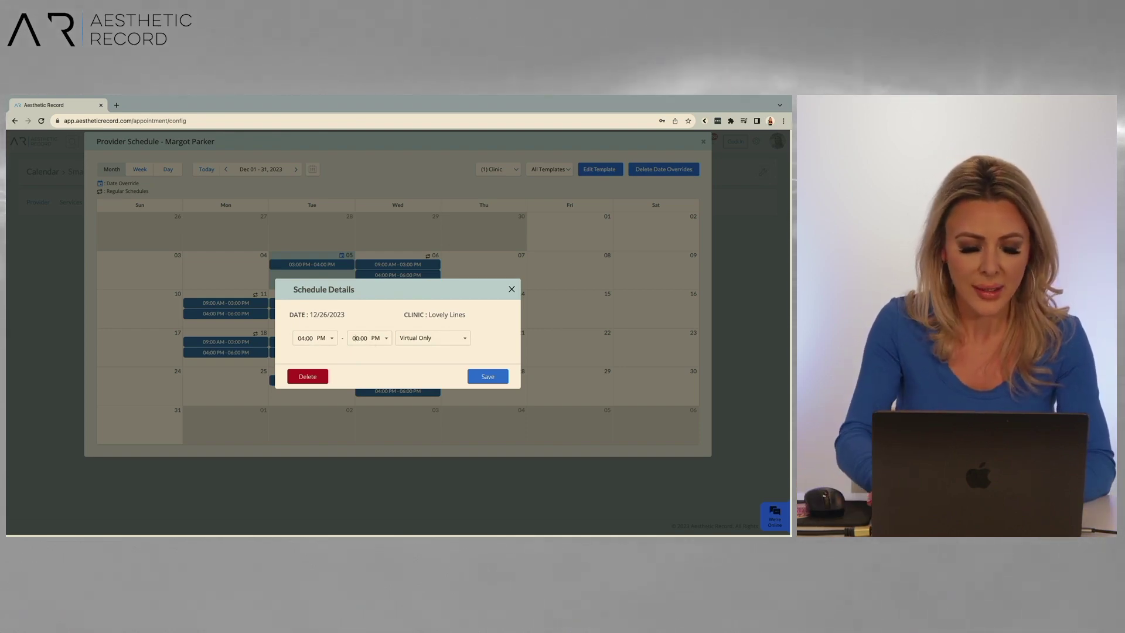
Save the December 26 04:00 PM – 08:00 PM schedule and start a December 26 date override.
{"action": "left_click", "coordinate": [479, 376]}
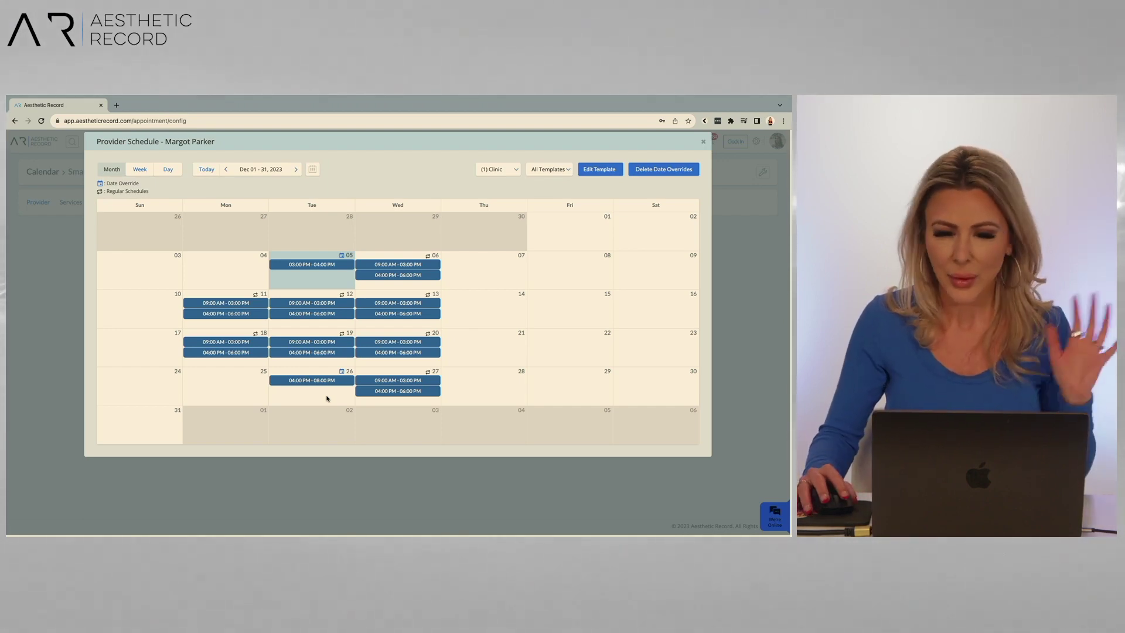
{"action": "left_click", "coordinate": [327, 398]}
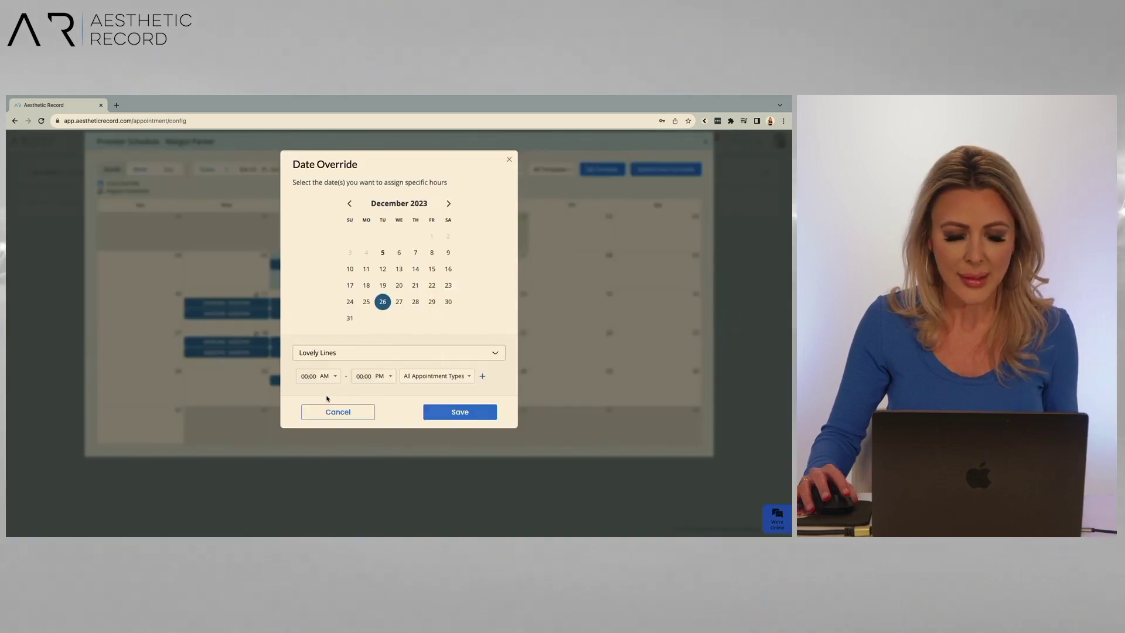
Override December 26 at Aesthetic Record Dallas with hours 01:20 PM to 03:45 PM.
{"action": "left_click", "coordinate": [355, 357]}
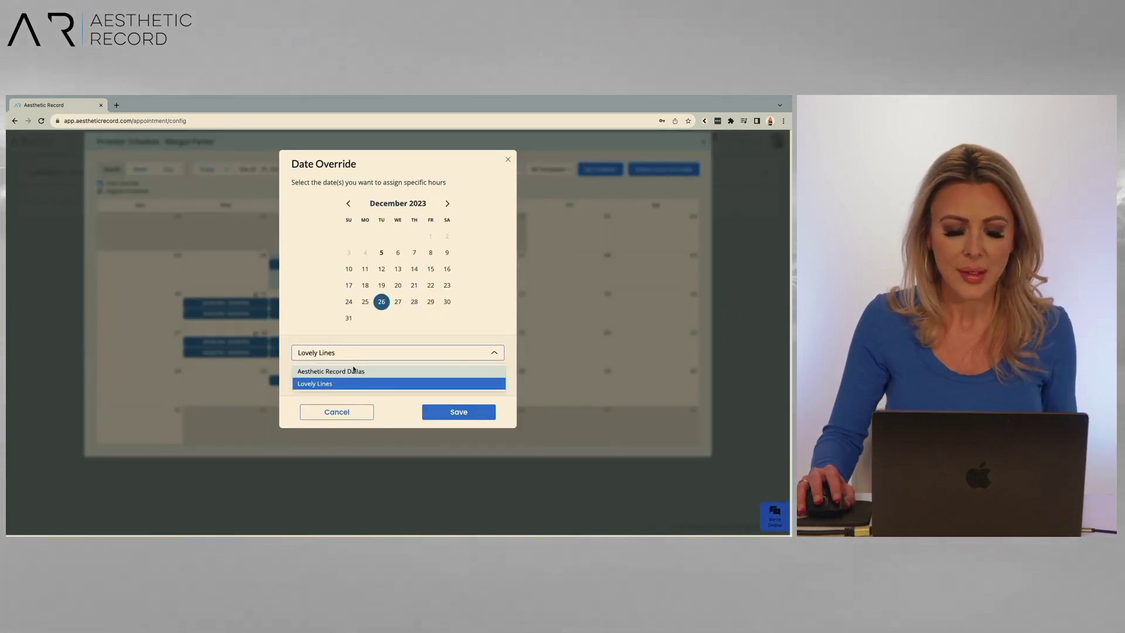
{"action": "left_click", "coordinate": [354, 370]}
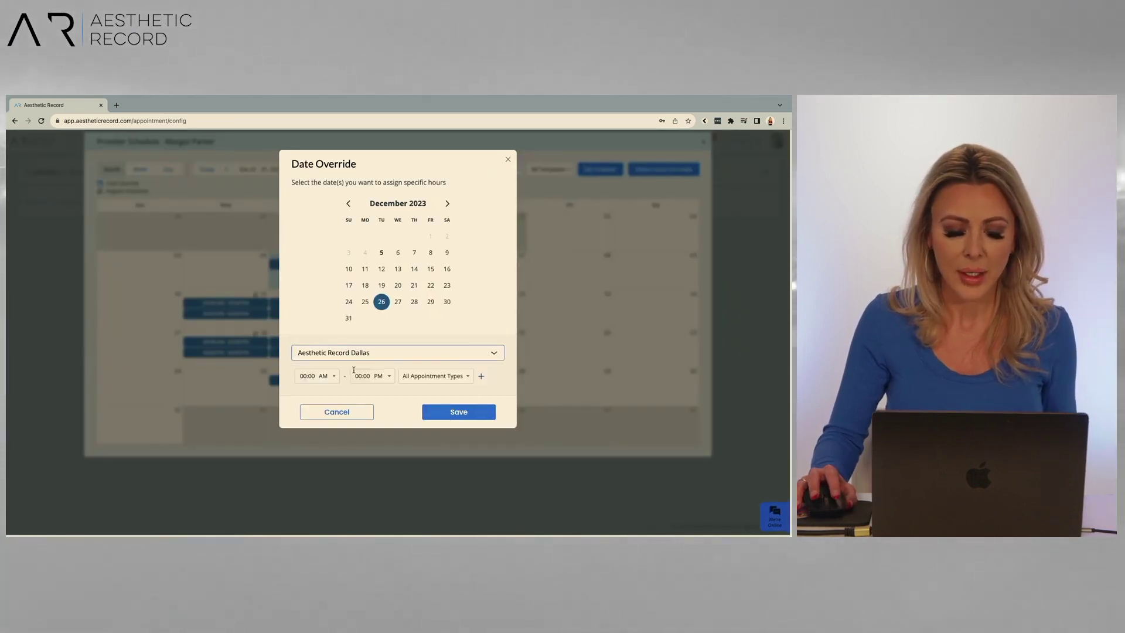
{"action": "left_click", "coordinate": [305, 376]}
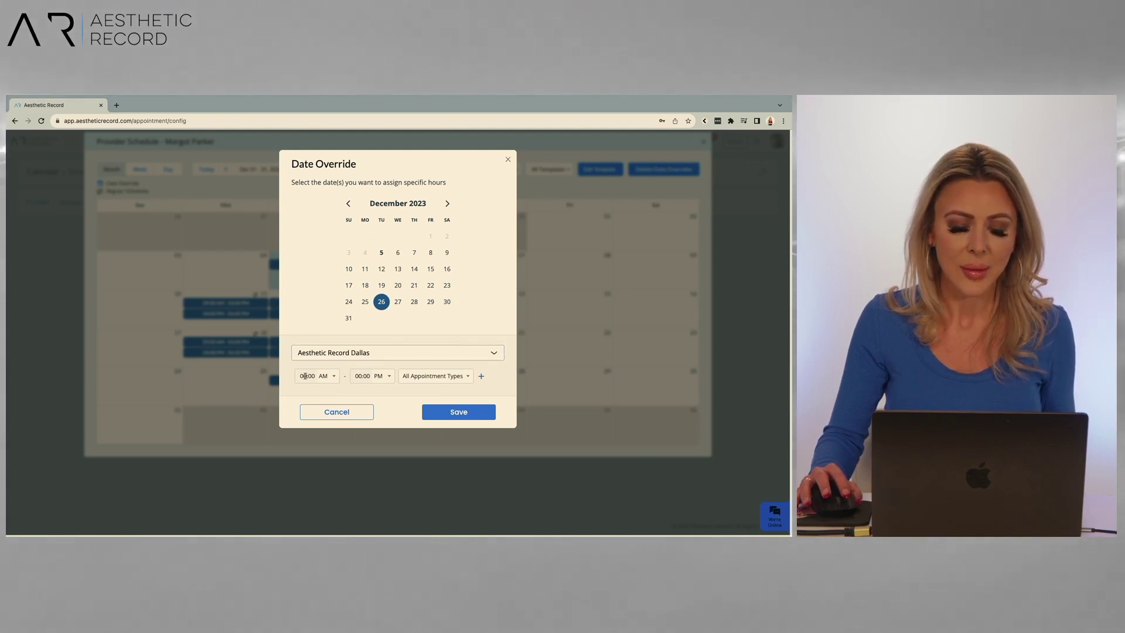
{"action": "type", "text": "0120"}
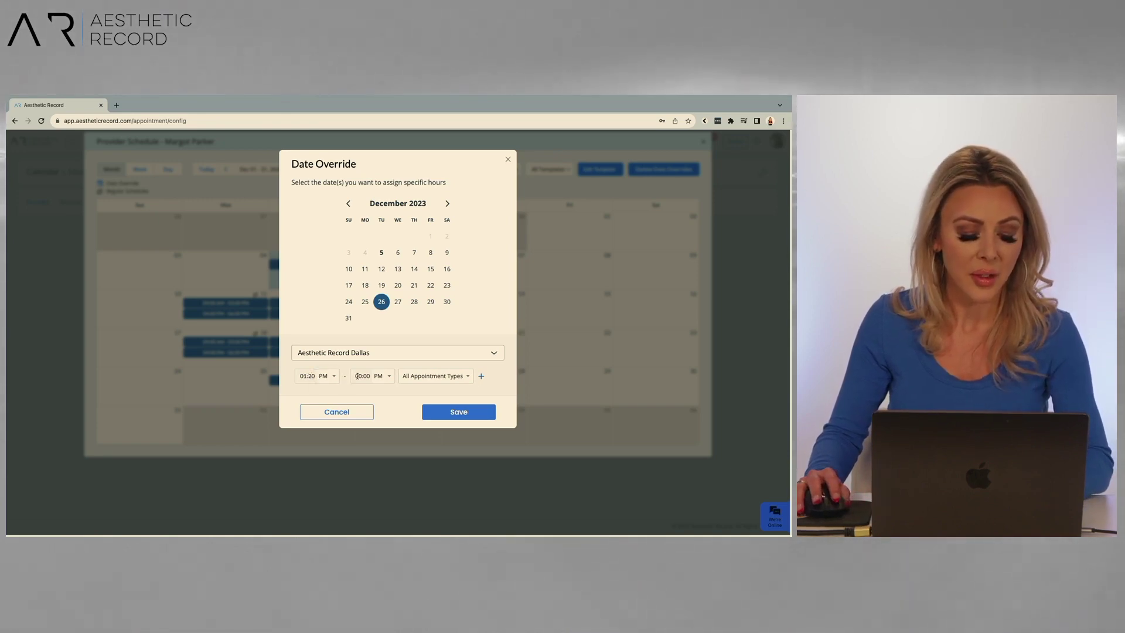
{"action": "type", "text": "5"}
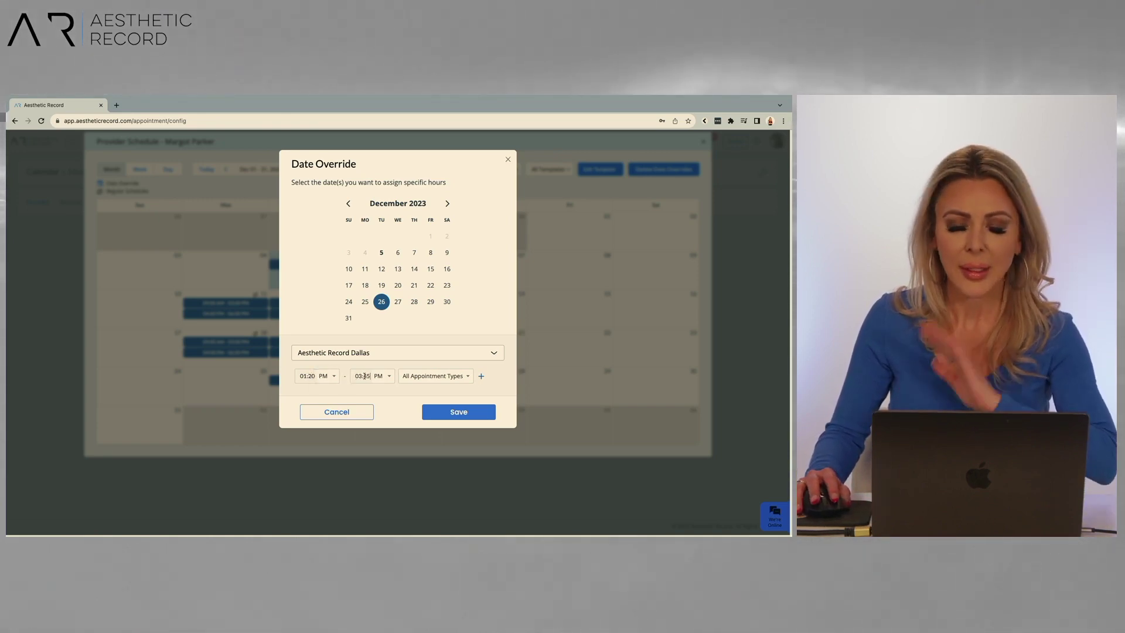
{"action": "left_click", "coordinate": [444, 412]}
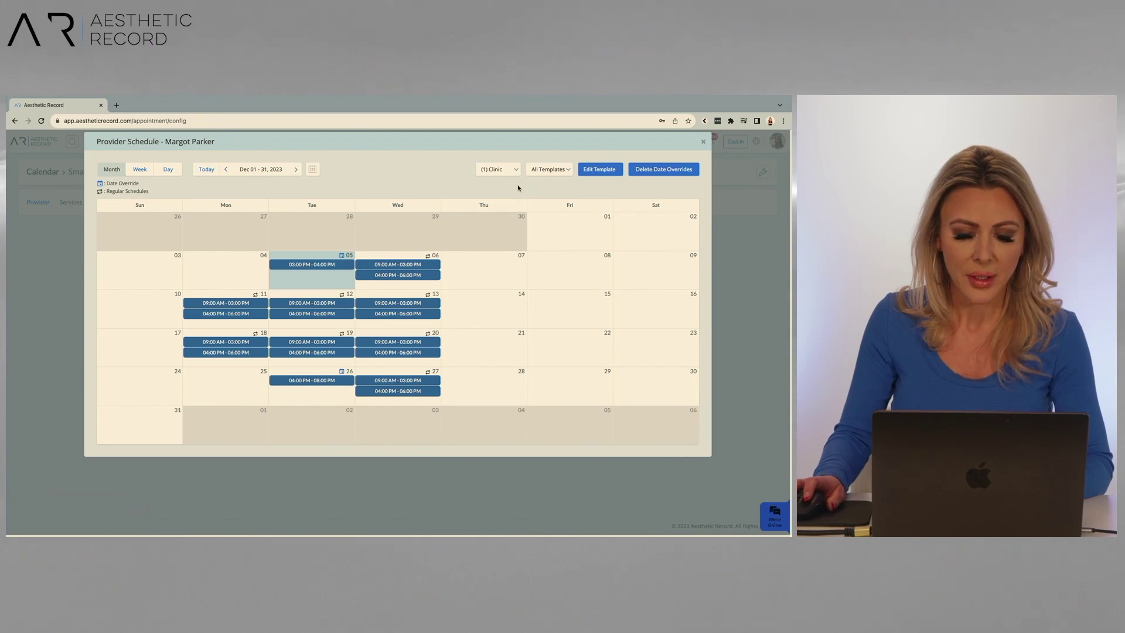
Set the calendar's clinic filter to All Clinics to show Lovely Lines and Dallas hours.
{"action": "left_click", "coordinate": [492, 169]}
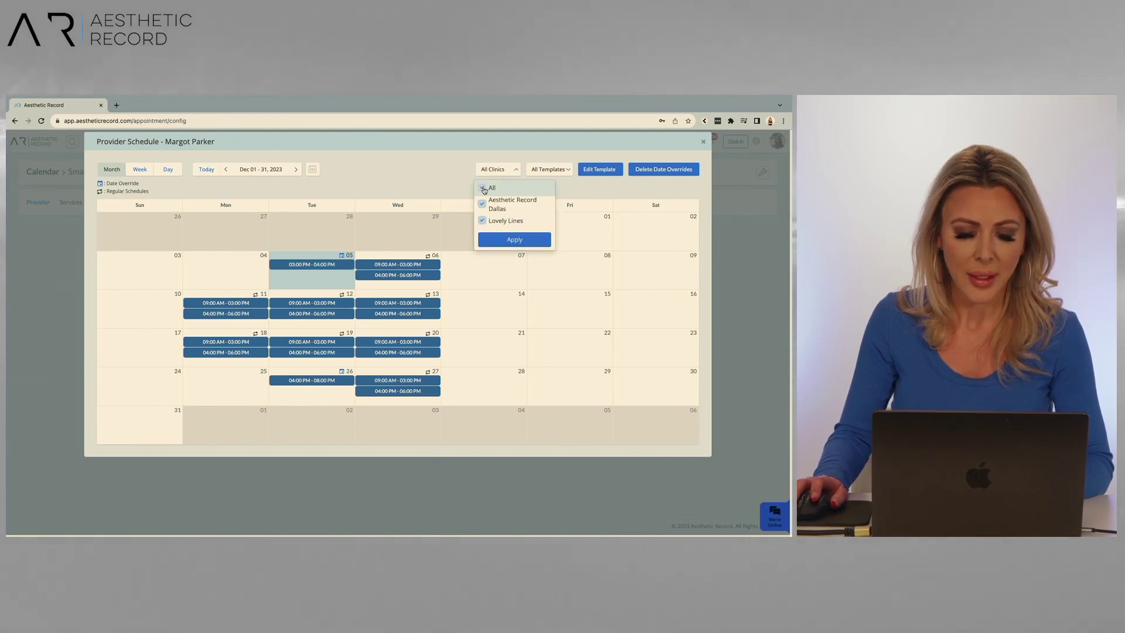
{"action": "left_click", "coordinate": [483, 189]}
{"action": "left_click", "coordinate": [497, 238]}
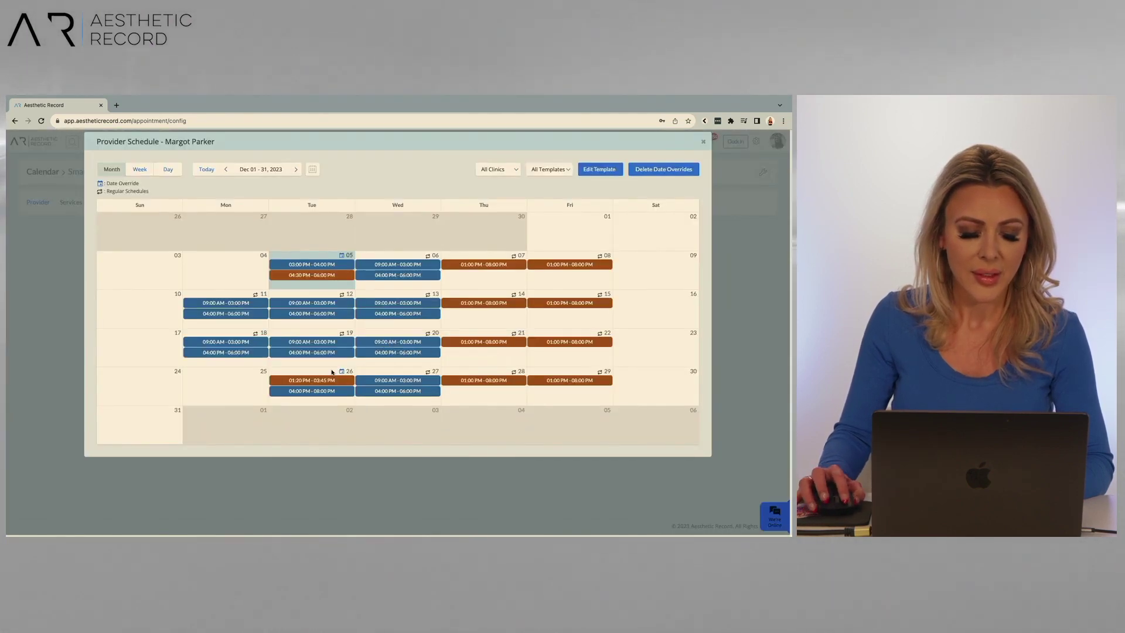
{"action": "mouse_move", "coordinate": [306, 385]}
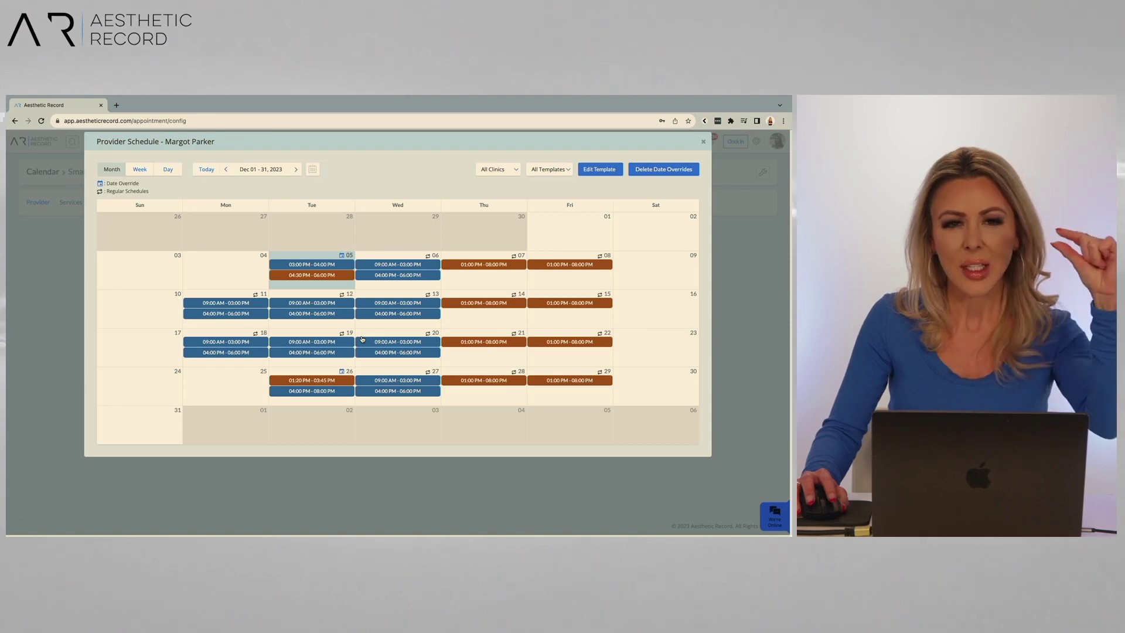
{"action": "left_click", "coordinate": [415, 350]}
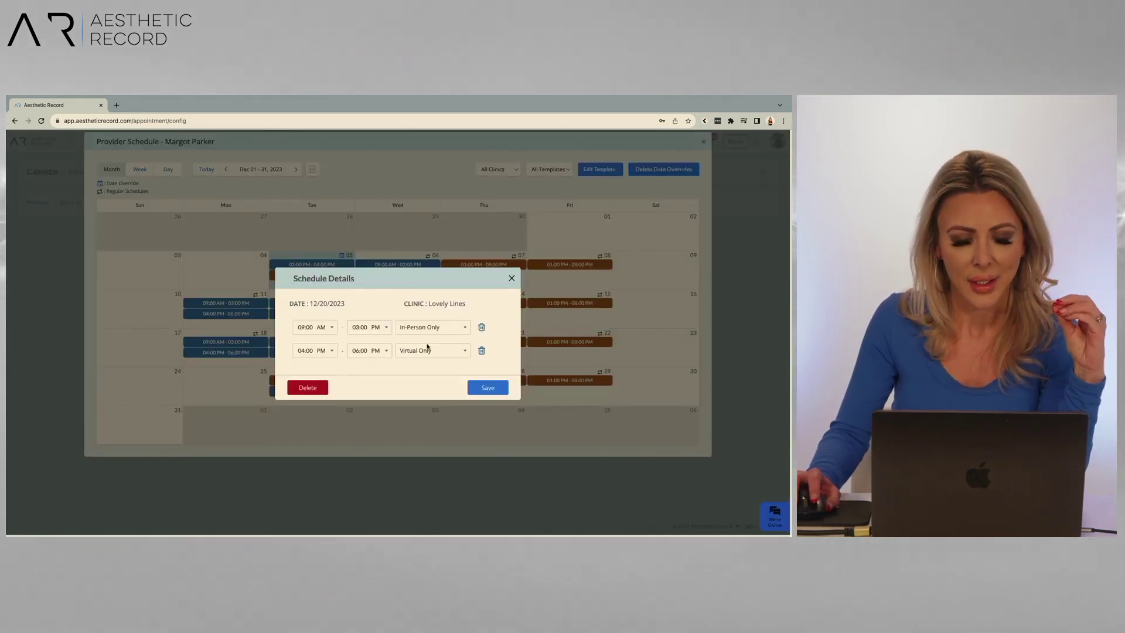
{"action": "left_click", "coordinate": [511, 279]}
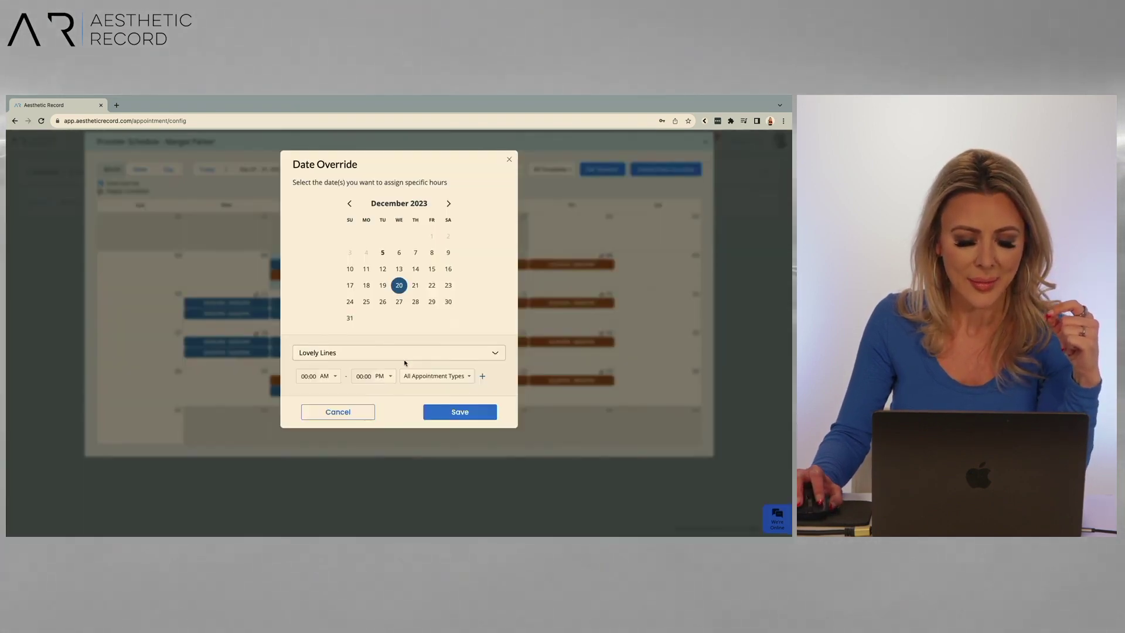
{"action": "left_click", "coordinate": [410, 361]}
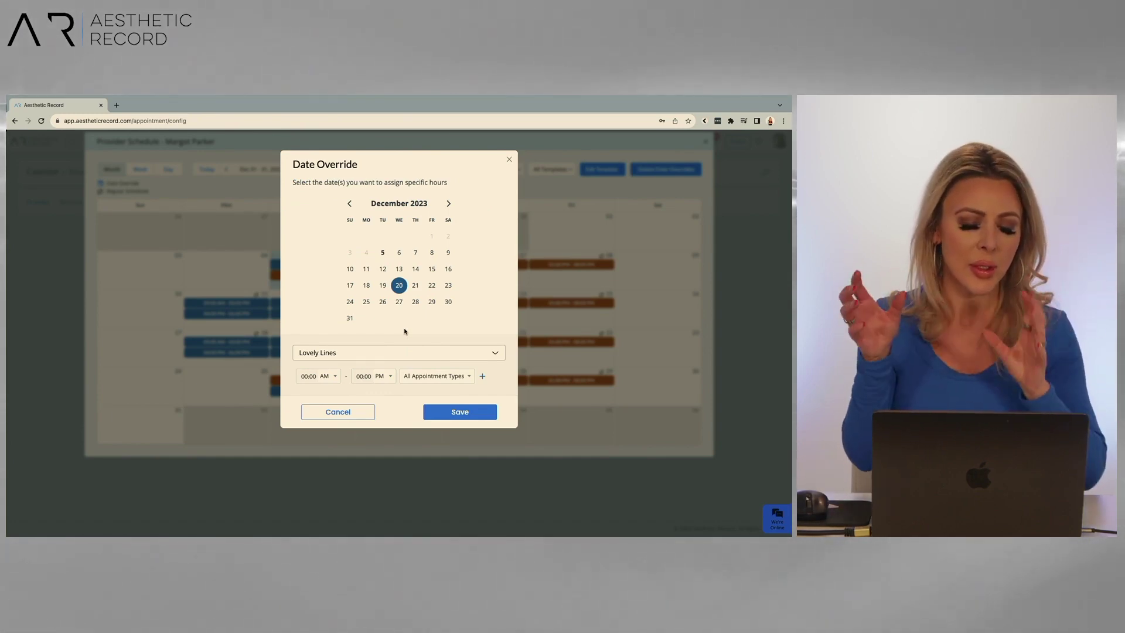
{"action": "left_click", "coordinate": [509, 159]}
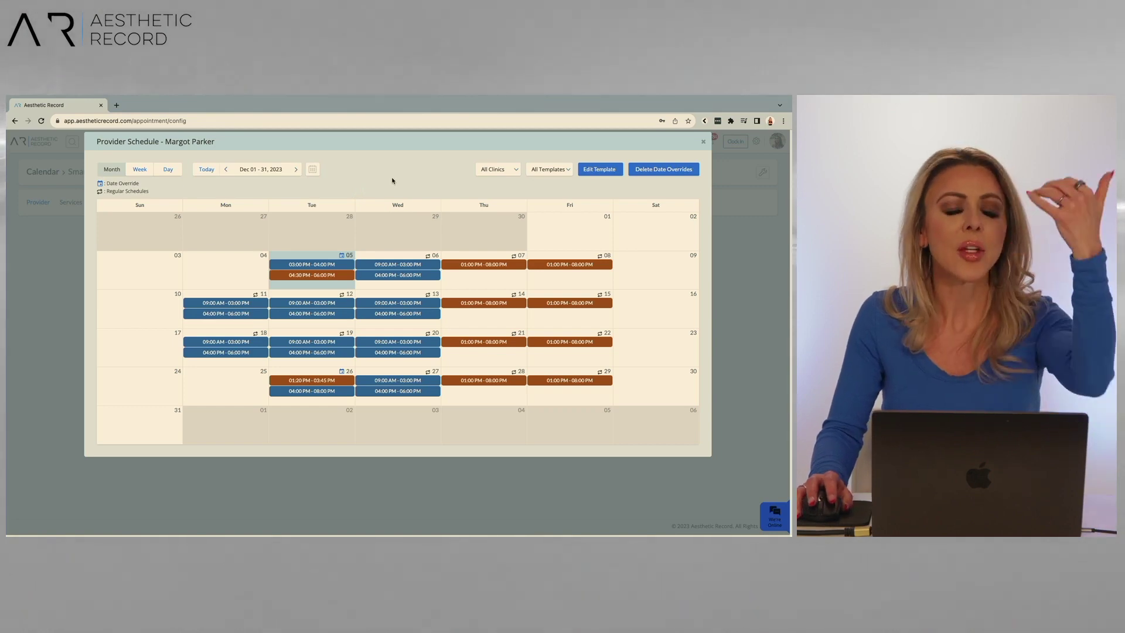
Add a new template named 'March Monday Wednesday' with start date 03/16/2024.
{"action": "left_click", "coordinate": [548, 169]}
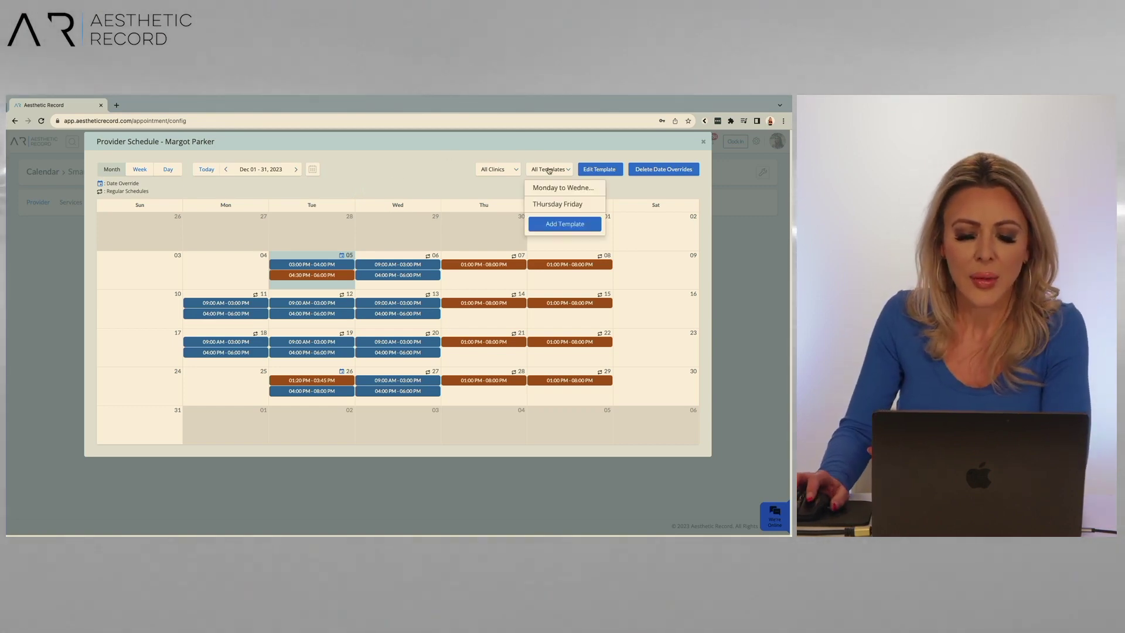
{"action": "left_click", "coordinate": [553, 226]}
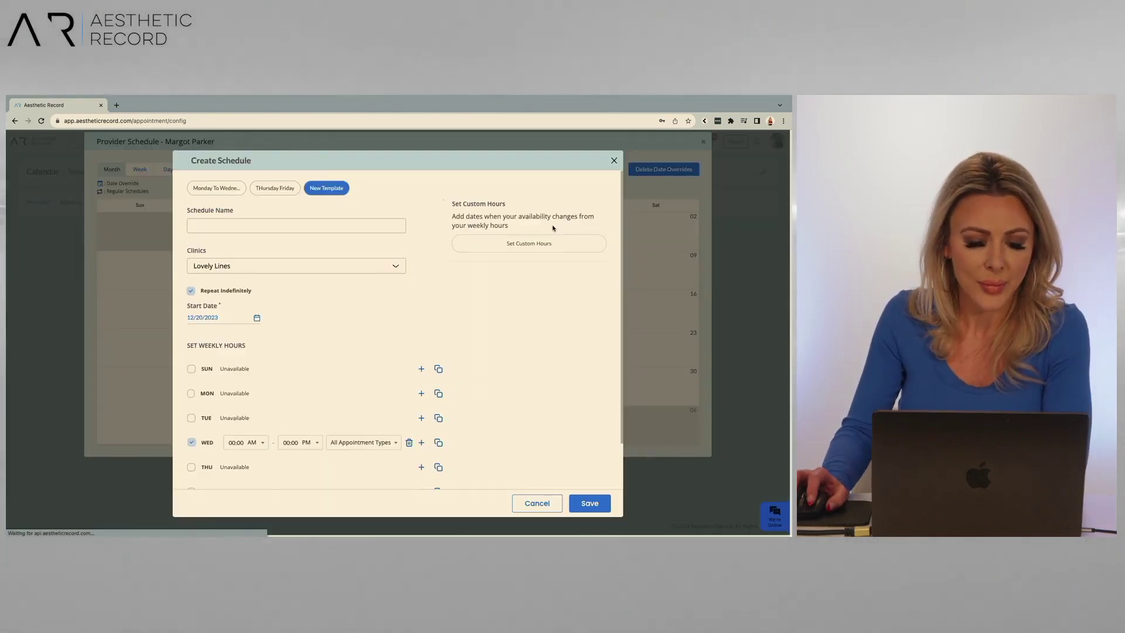
{"action": "left_click", "coordinate": [375, 225]}
{"action": "type", "text": "March "}
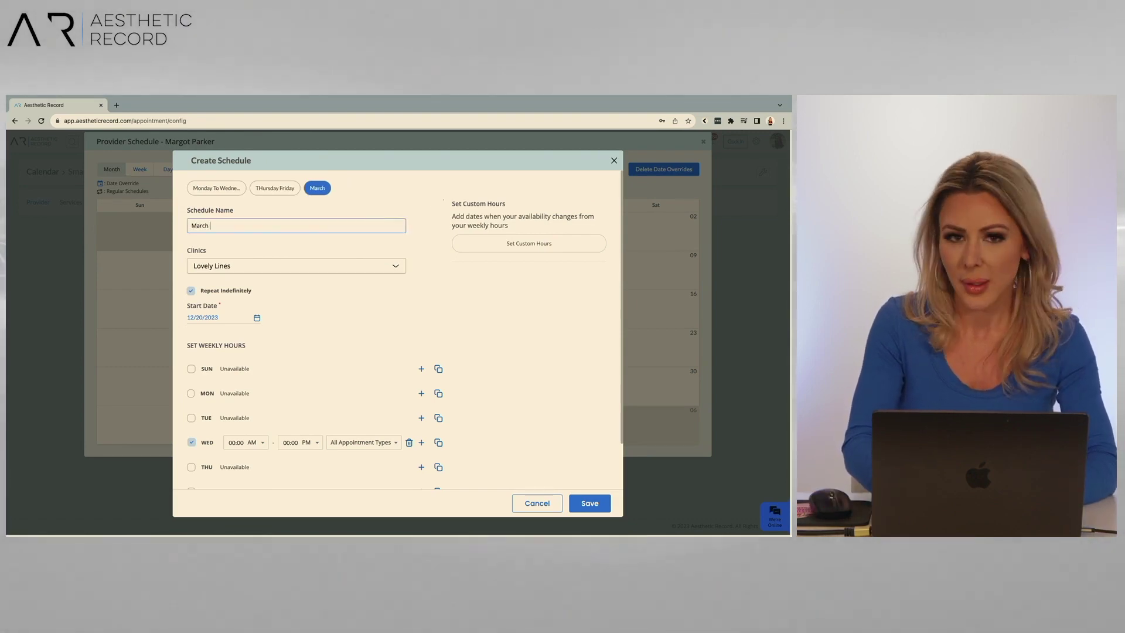
{"action": "type", "text": "Moneay"}
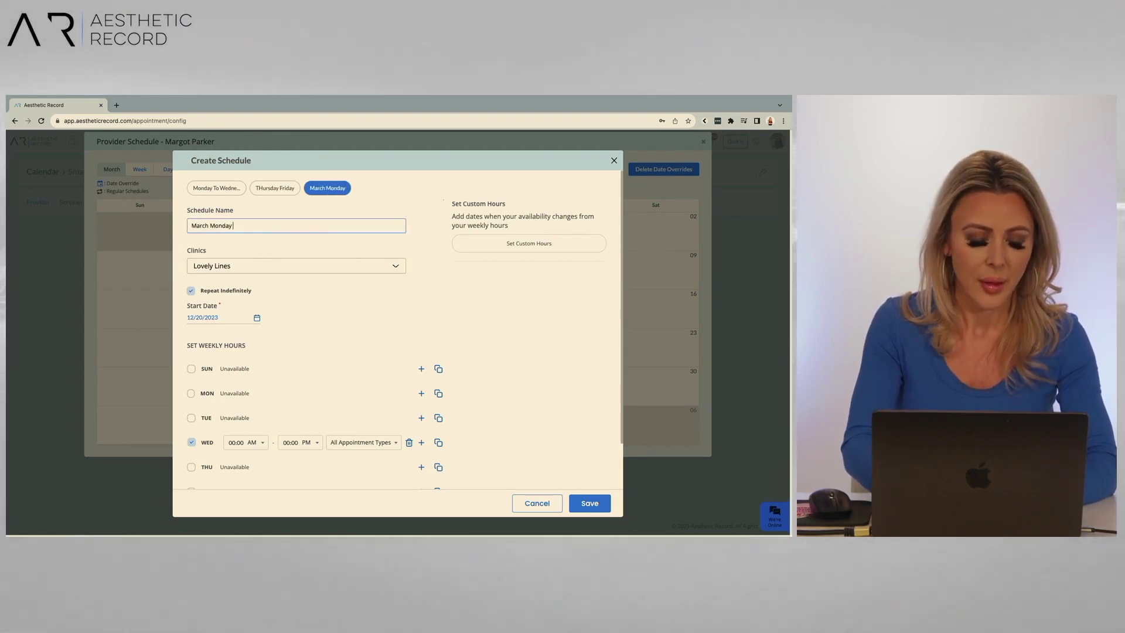
{"action": "type", "text": " Wednesday"}
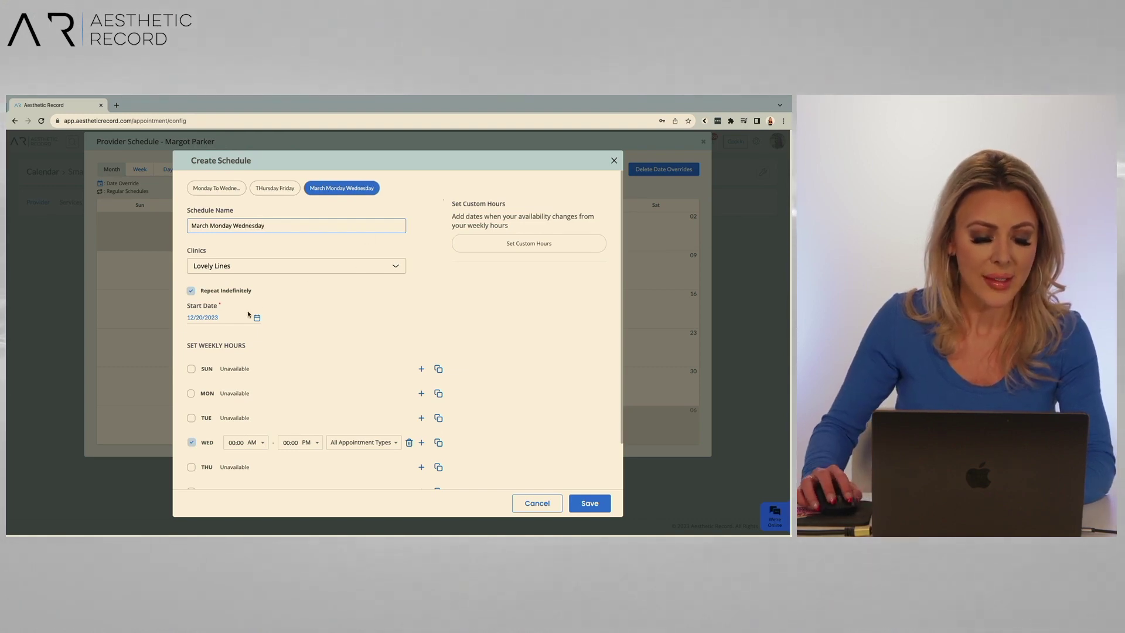
{"action": "left_click", "coordinate": [256, 317]}
{"action": "left_click", "coordinate": [279, 336]}
{"action": "left_click", "coordinate": [279, 336]}
{"action": "left_click", "coordinate": [279, 336]}
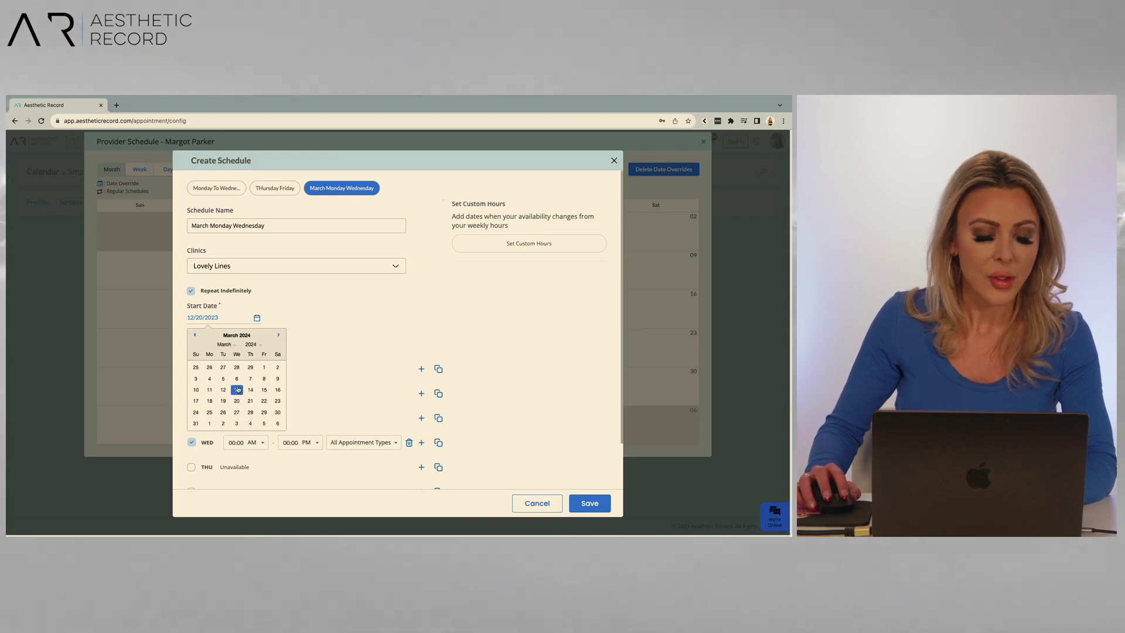
{"action": "left_click", "coordinate": [278, 390]}
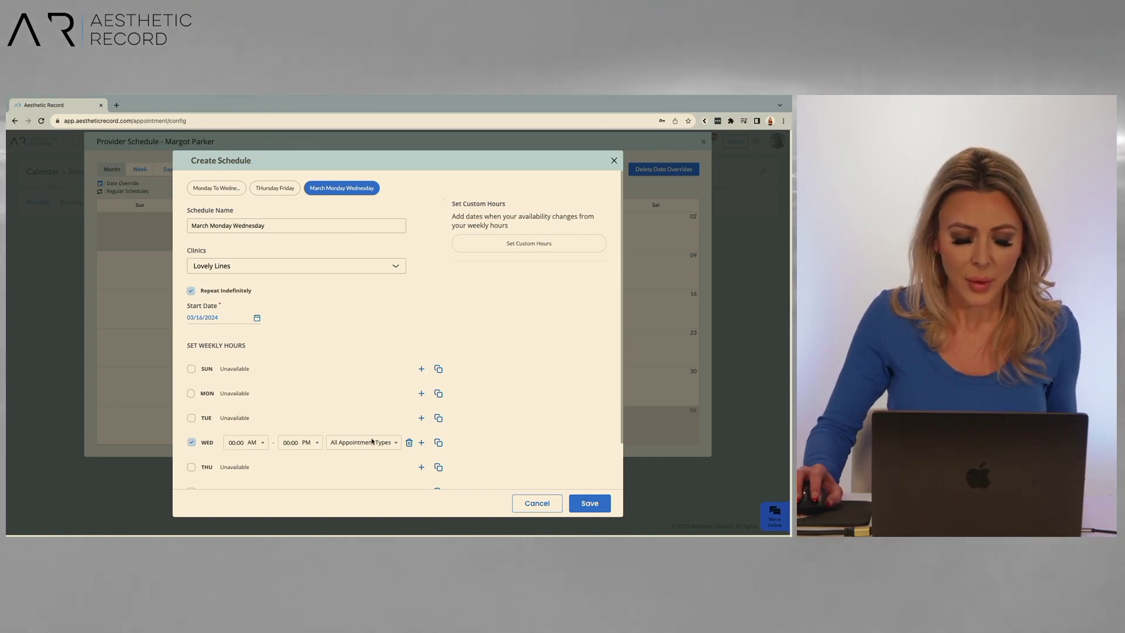
Give Monday, Tuesday and Wednesday 09:00 AM–05:00 PM hours and save the template.
{"action": "left_click", "coordinate": [411, 444]}
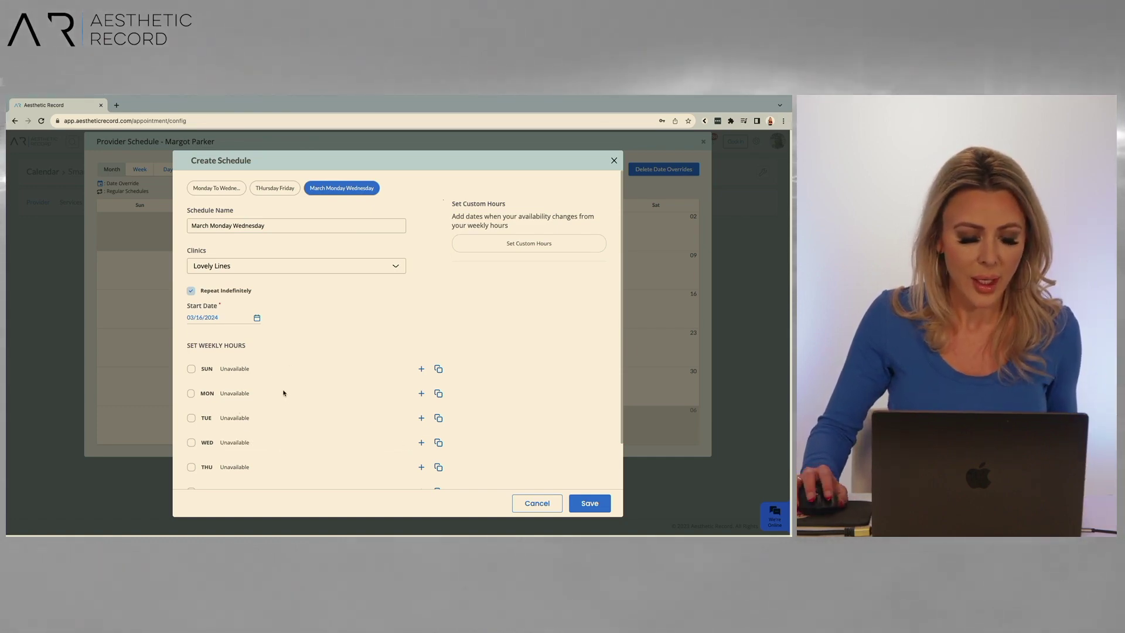
{"action": "left_click", "coordinate": [191, 394]}
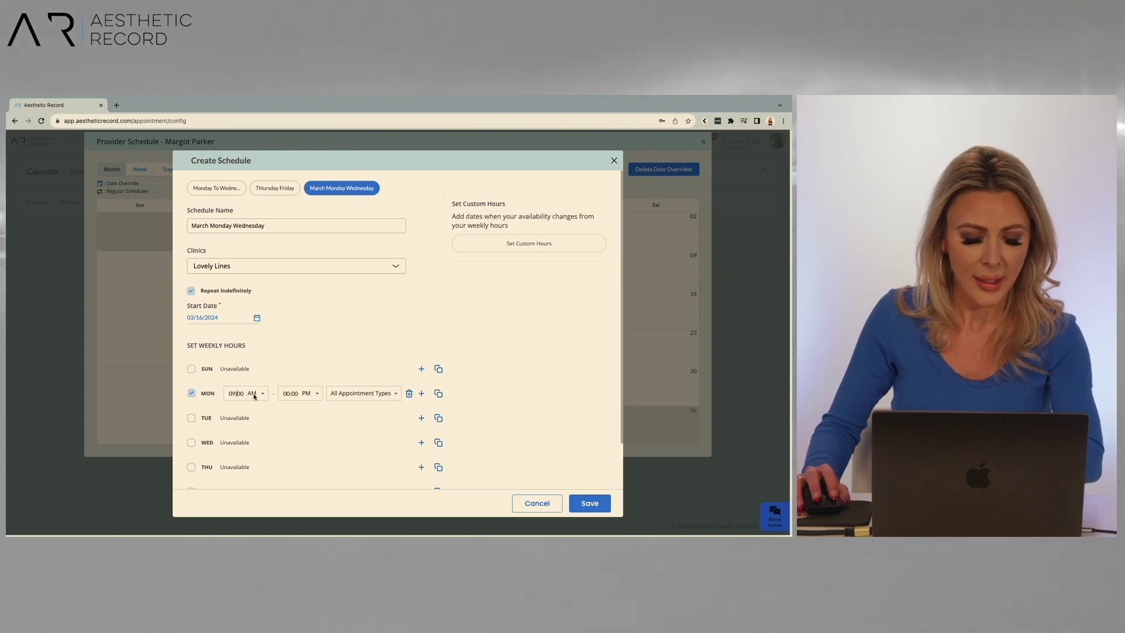
{"action": "left_click", "coordinate": [287, 393]}
{"action": "type", "text": "05"}
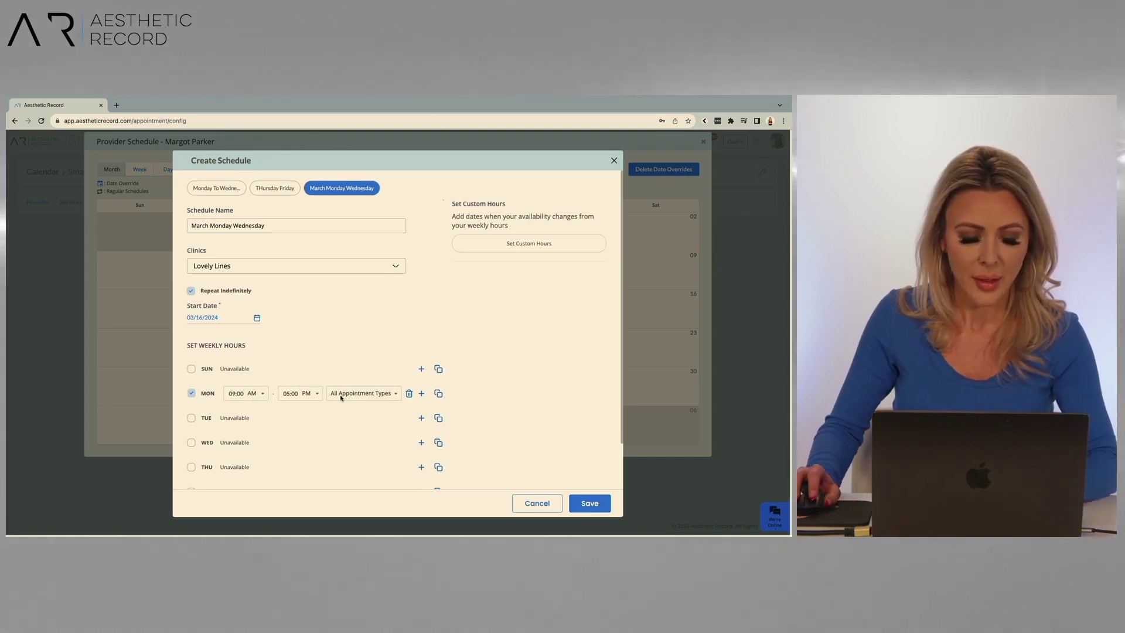
{"action": "left_click", "coordinate": [439, 394]}
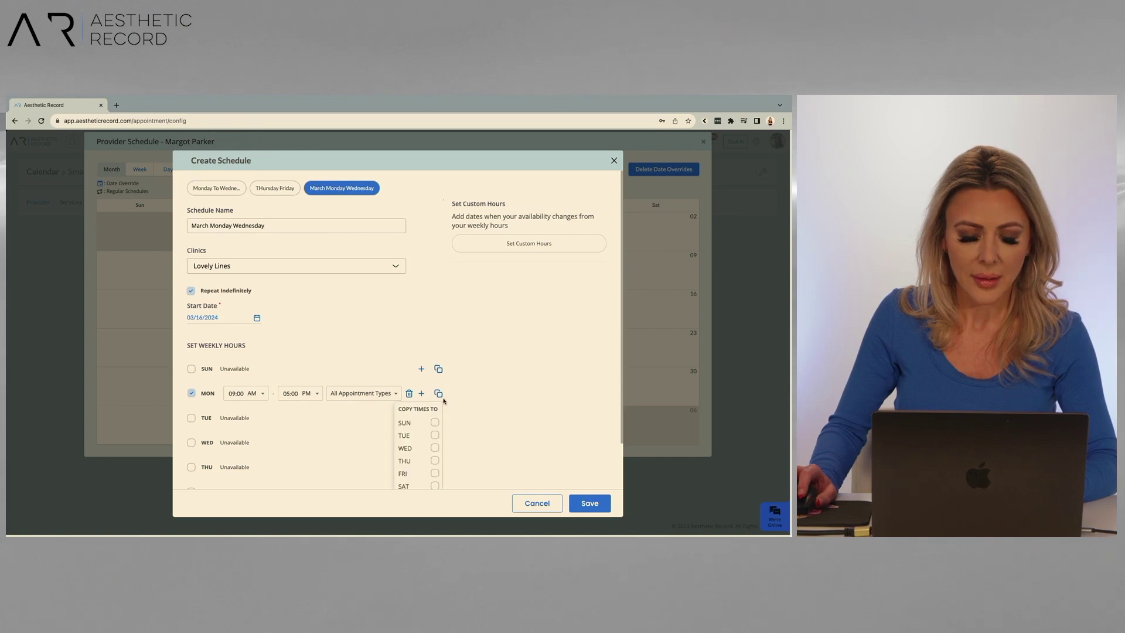
{"action": "scroll", "coordinate": [437, 402], "scroll_direction": "down", "scroll_amount": 2}
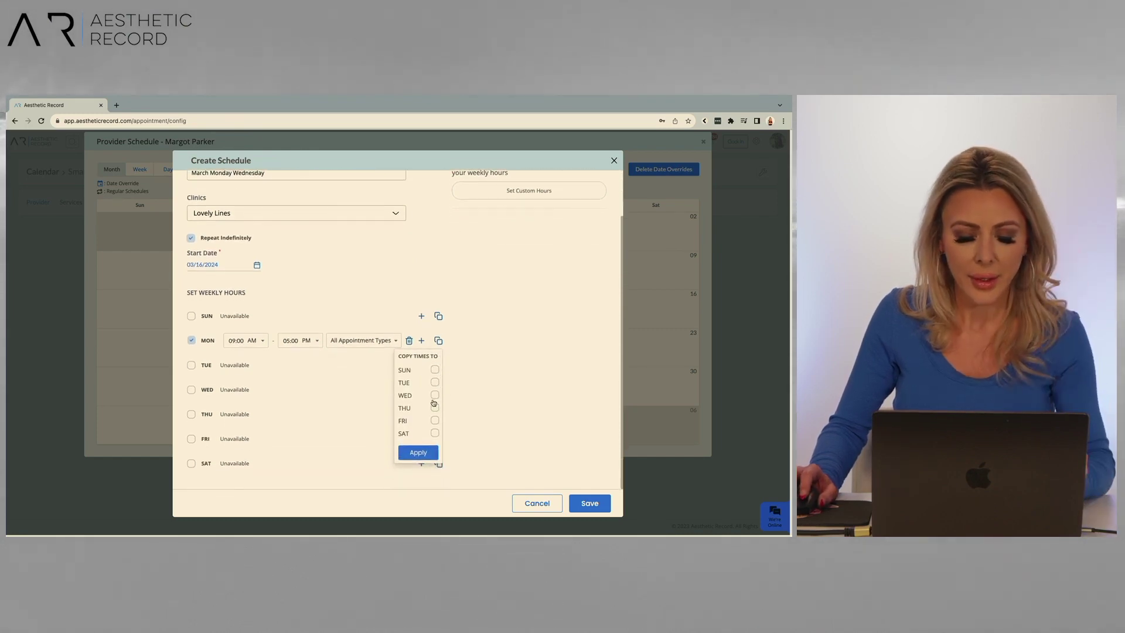
{"action": "left_click", "coordinate": [434, 382]}
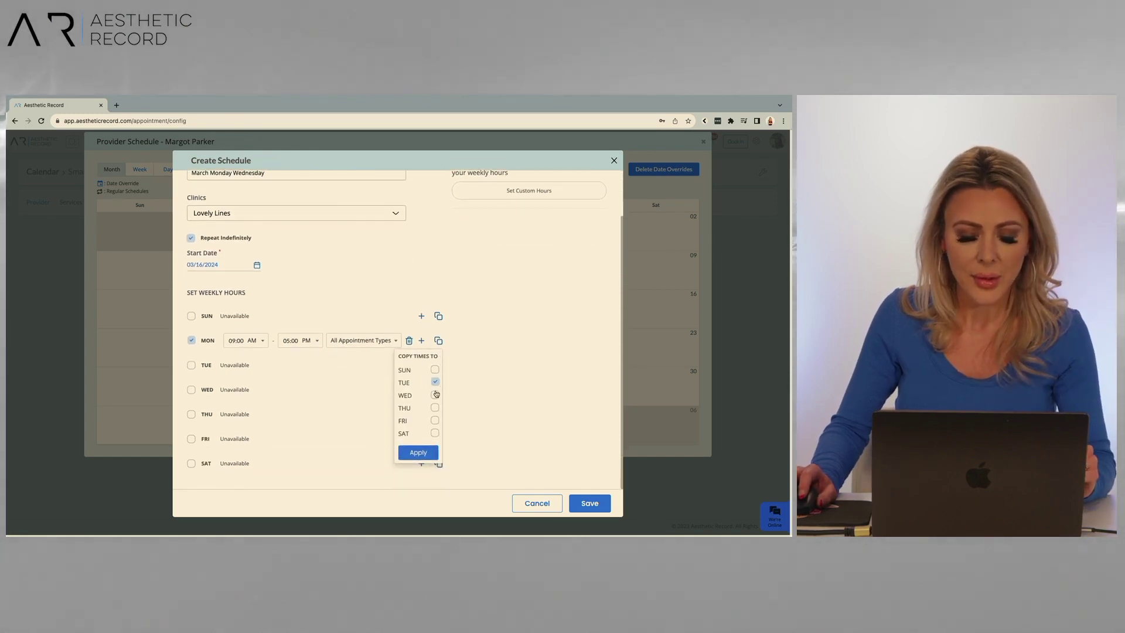
{"action": "left_click", "coordinate": [423, 454]}
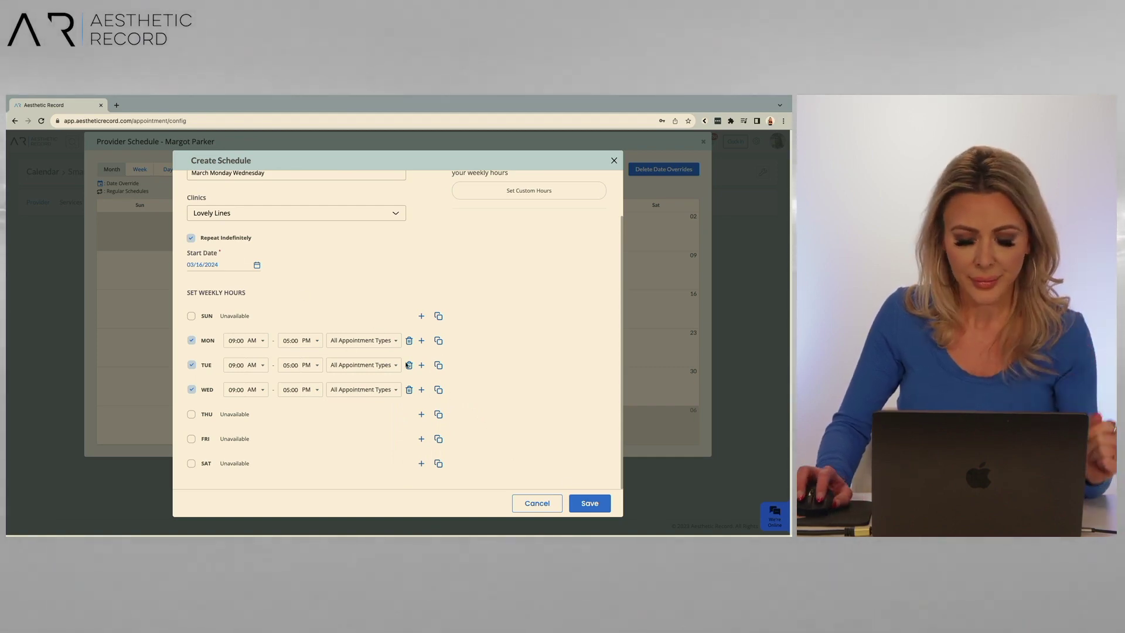
{"action": "left_click", "coordinate": [587, 502]}
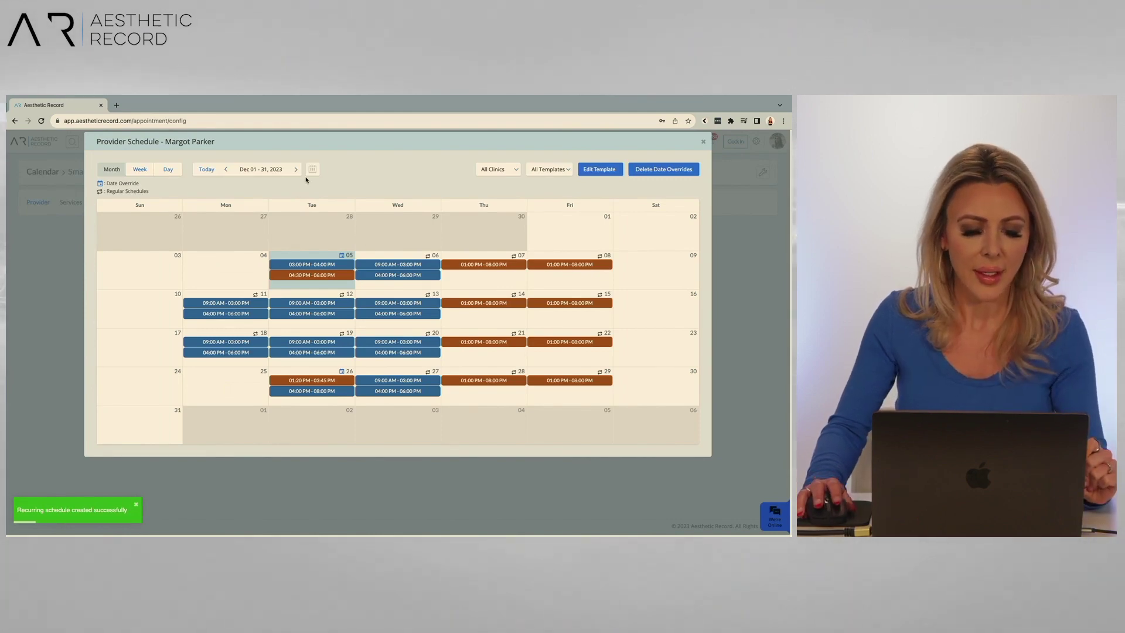
Advance the calendar three months to March 2024, keeping the All Clinics filter unchanged.
{"action": "left_click", "coordinate": [294, 170]}
{"action": "left_click", "coordinate": [294, 171]}
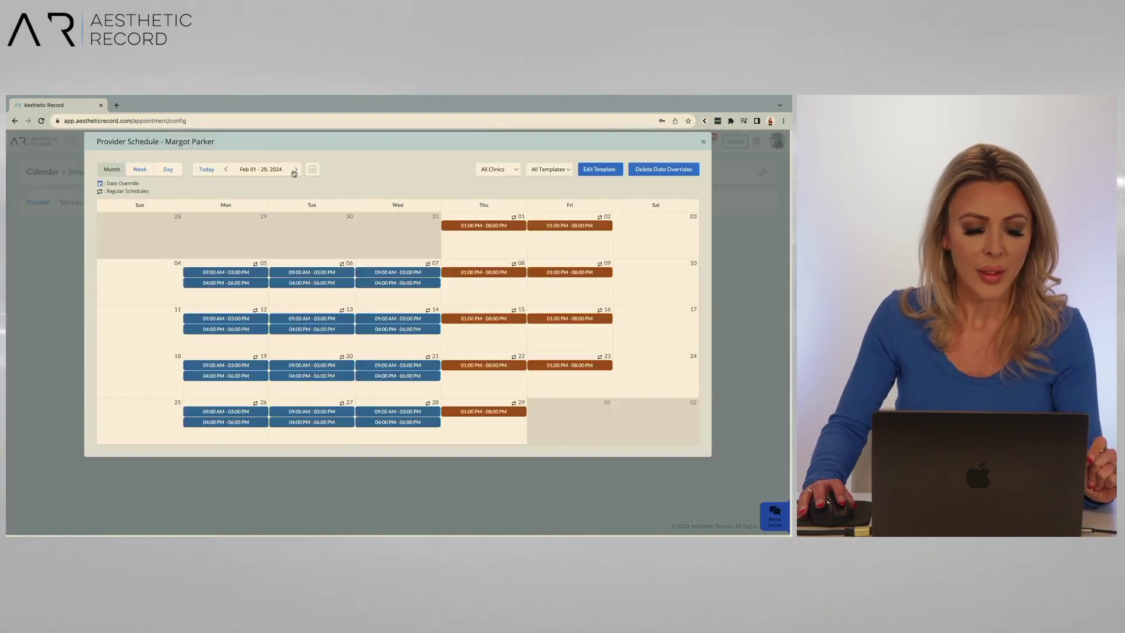
{"action": "left_click", "coordinate": [294, 171]}
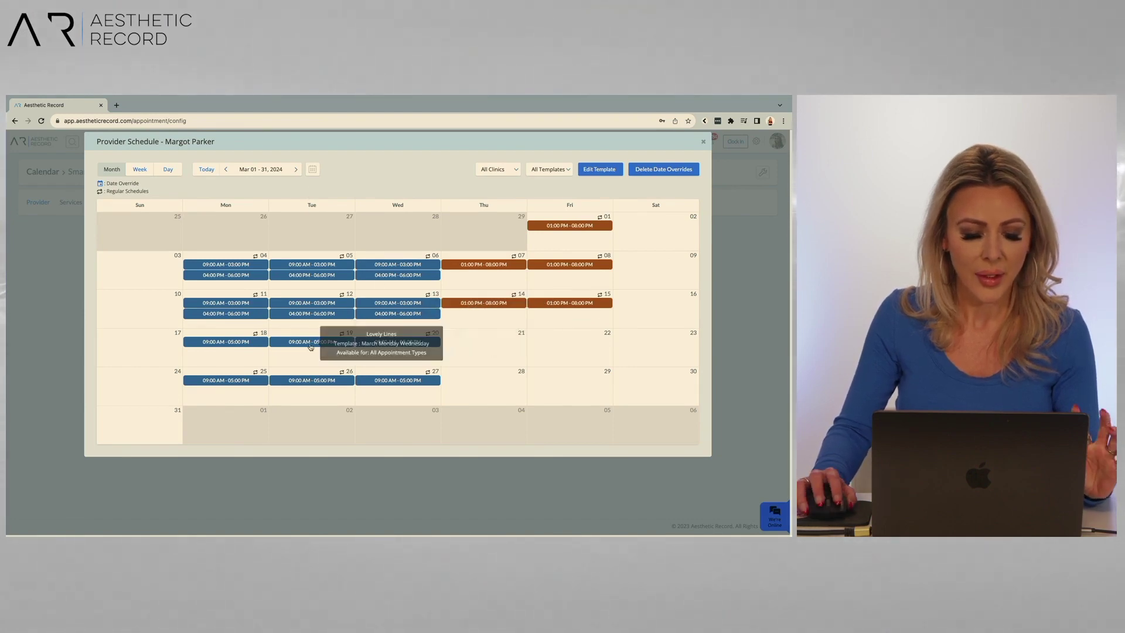
{"action": "mouse_move", "coordinate": [254, 346]}
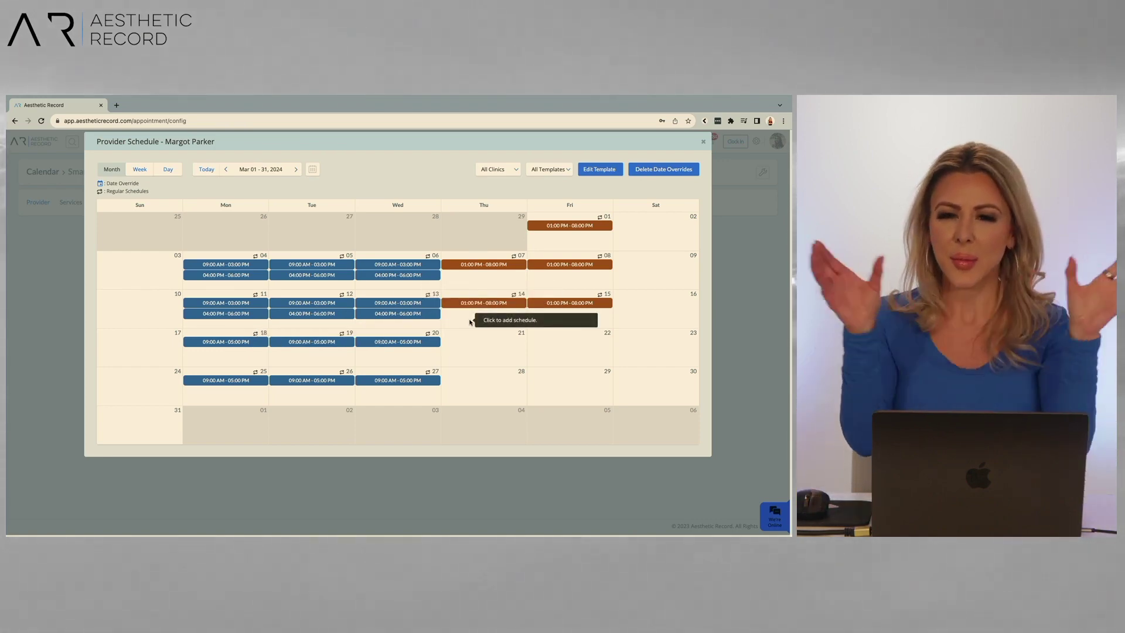
{"action": "left_click", "coordinate": [488, 174]}
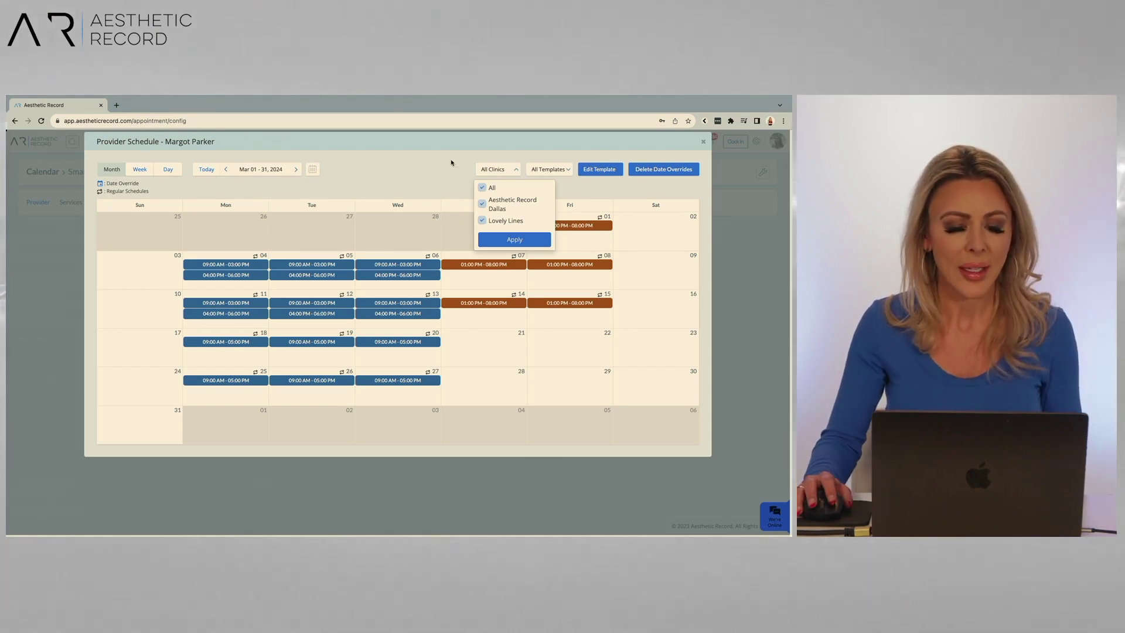
{"action": "left_click", "coordinate": [451, 162]}
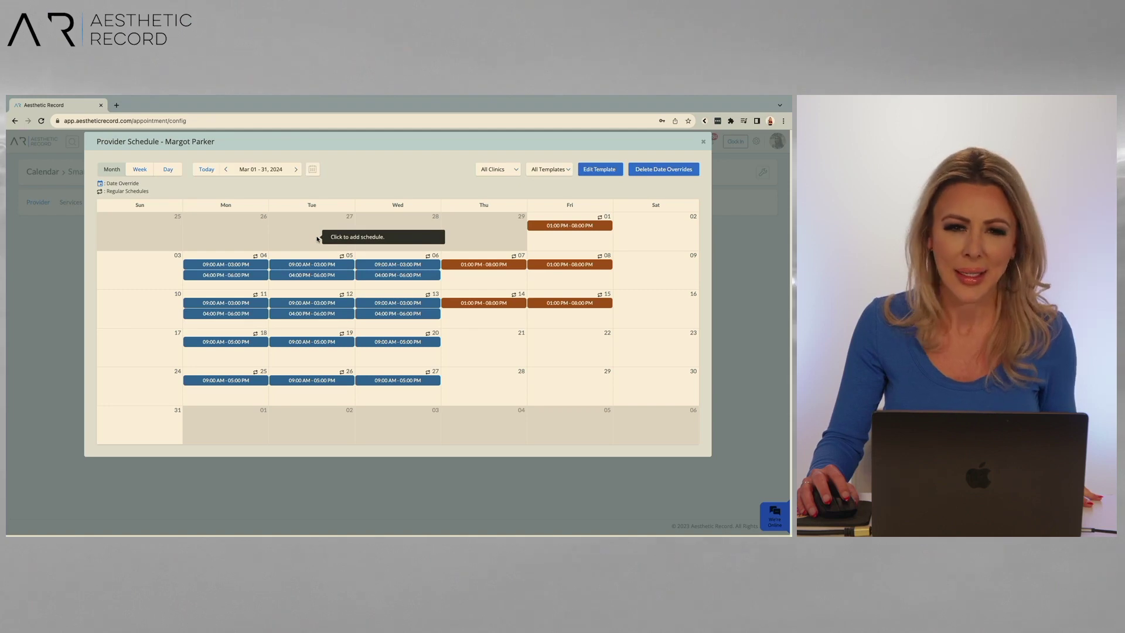
Edit March Monday Wednesday so Monday starts at 11:00 AM, and save it.
{"action": "left_click", "coordinate": [588, 171]}
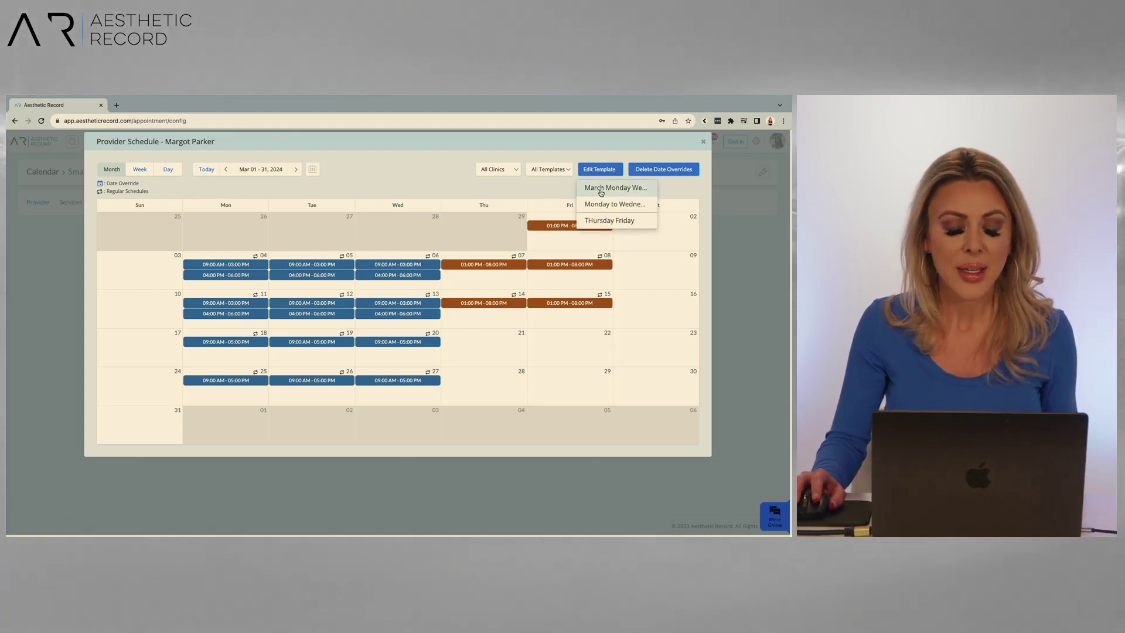
{"action": "left_click", "coordinate": [601, 188]}
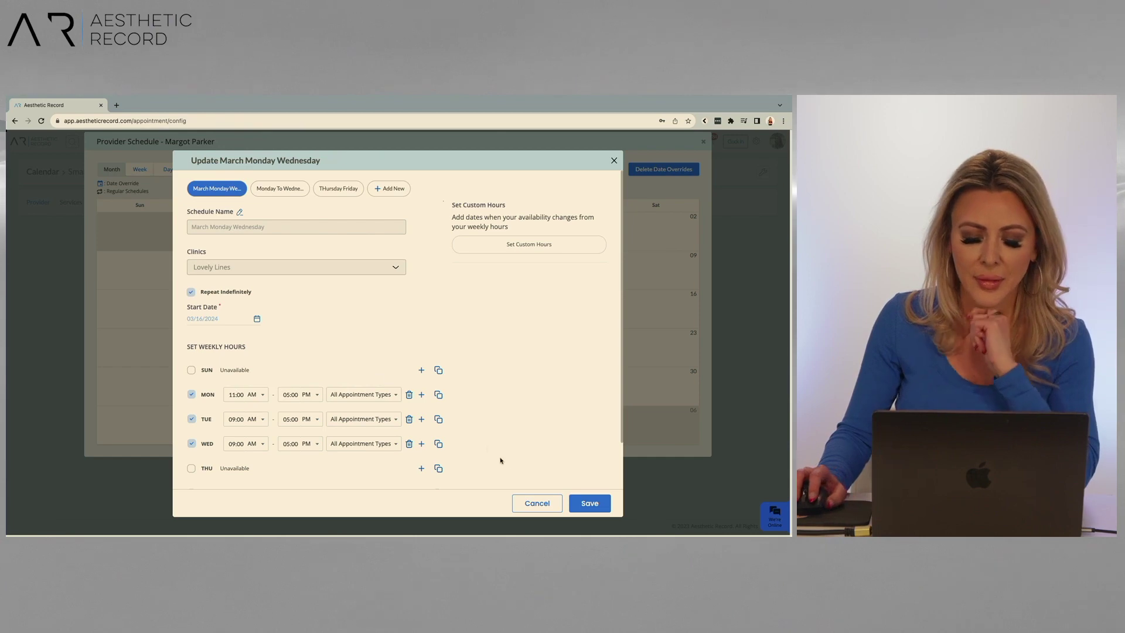
{"action": "left_click", "coordinate": [589, 505]}
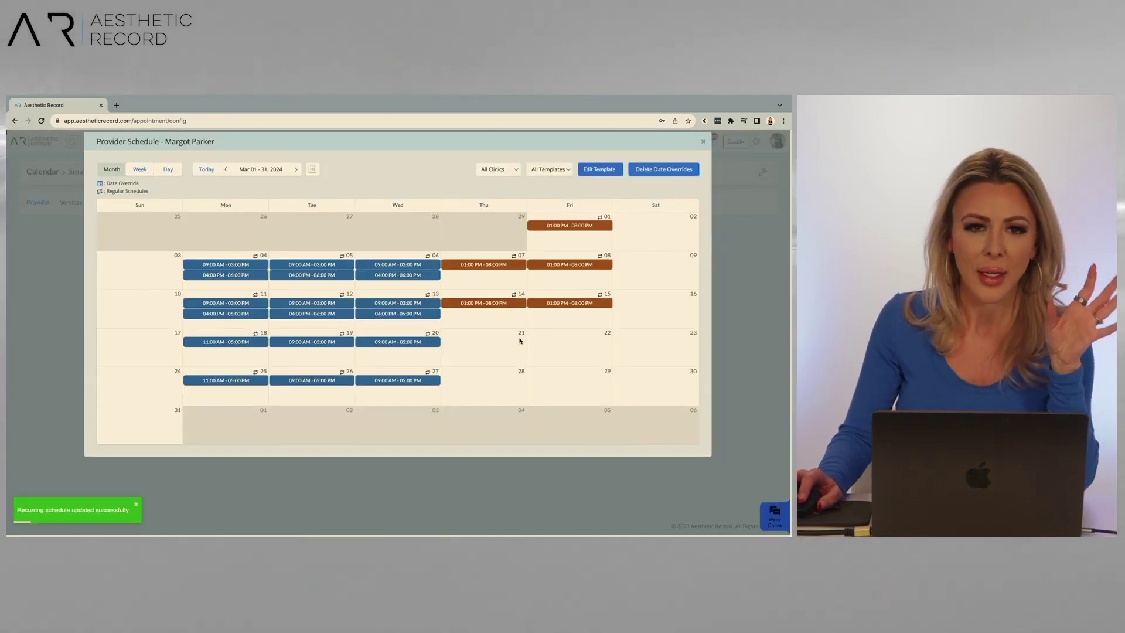
{"action": "left_click", "coordinate": [530, 170]}
Filter the calendar to the March Monday Wednesday template and advance to May 2024.
{"action": "left_click", "coordinate": [549, 189]}
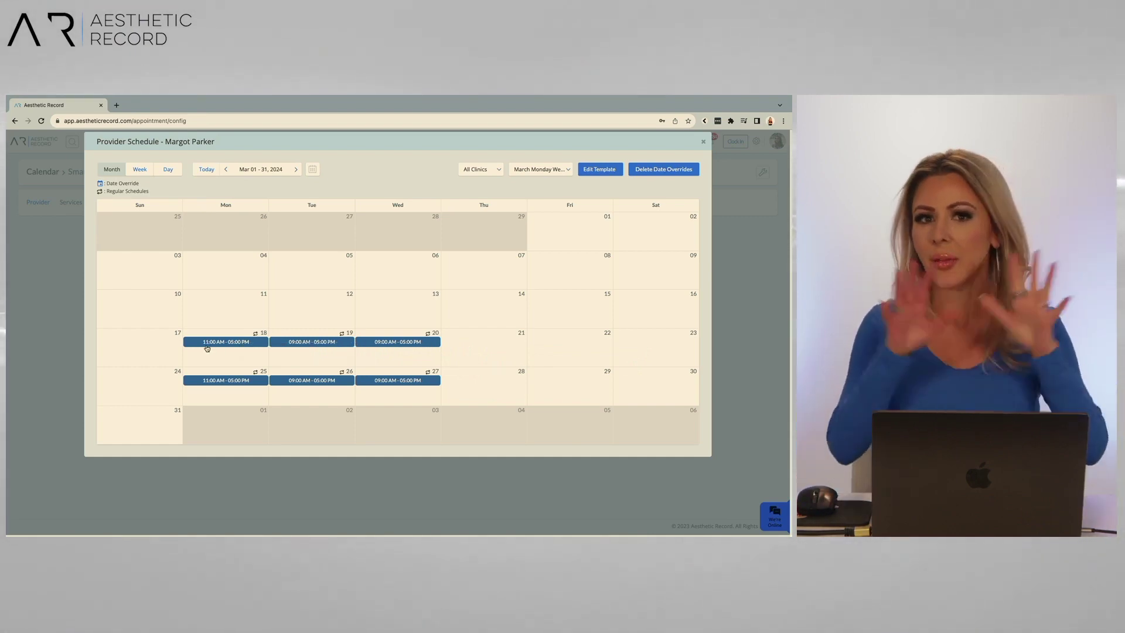
{"action": "mouse_move", "coordinate": [208, 341]}
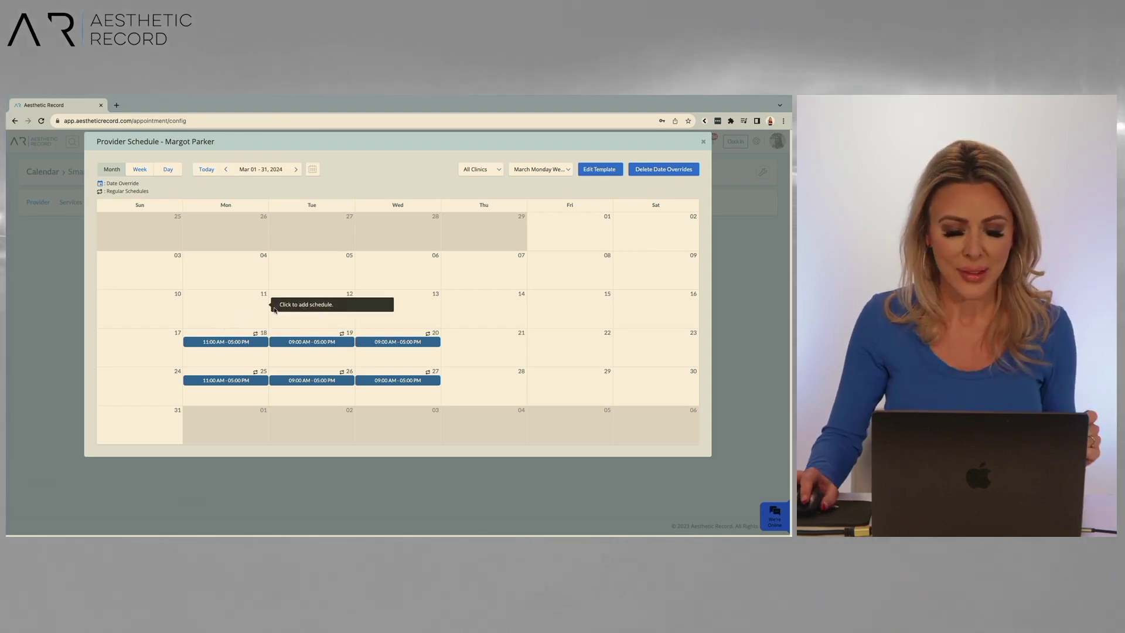
{"action": "mouse_move", "coordinate": [401, 342]}
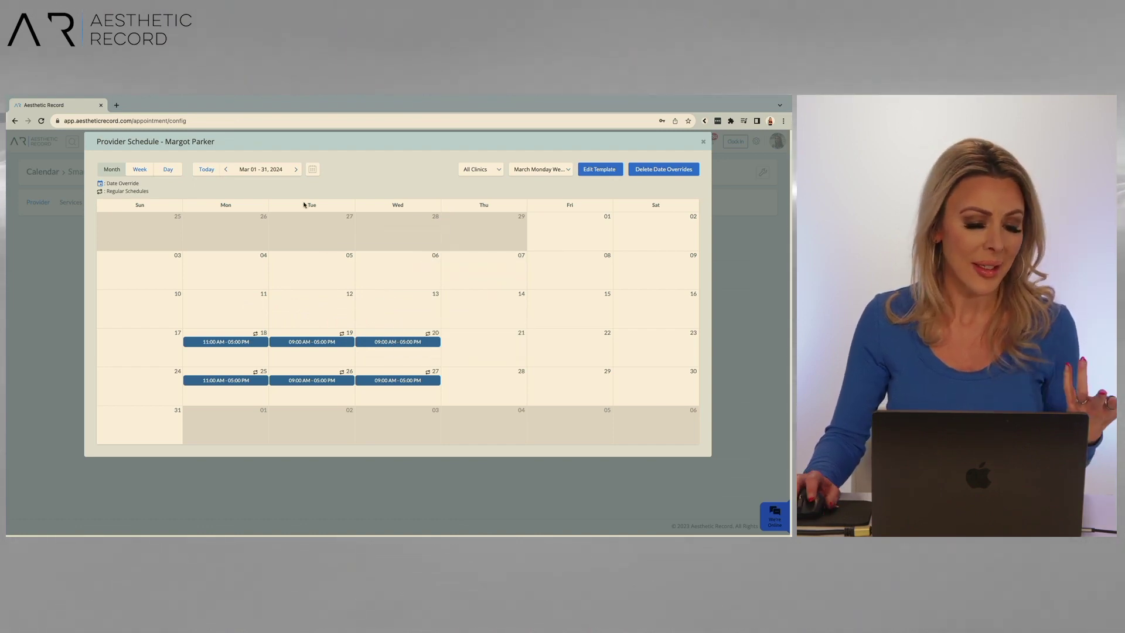
{"action": "left_click", "coordinate": [297, 170]}
{"action": "left_click", "coordinate": [296, 170]}
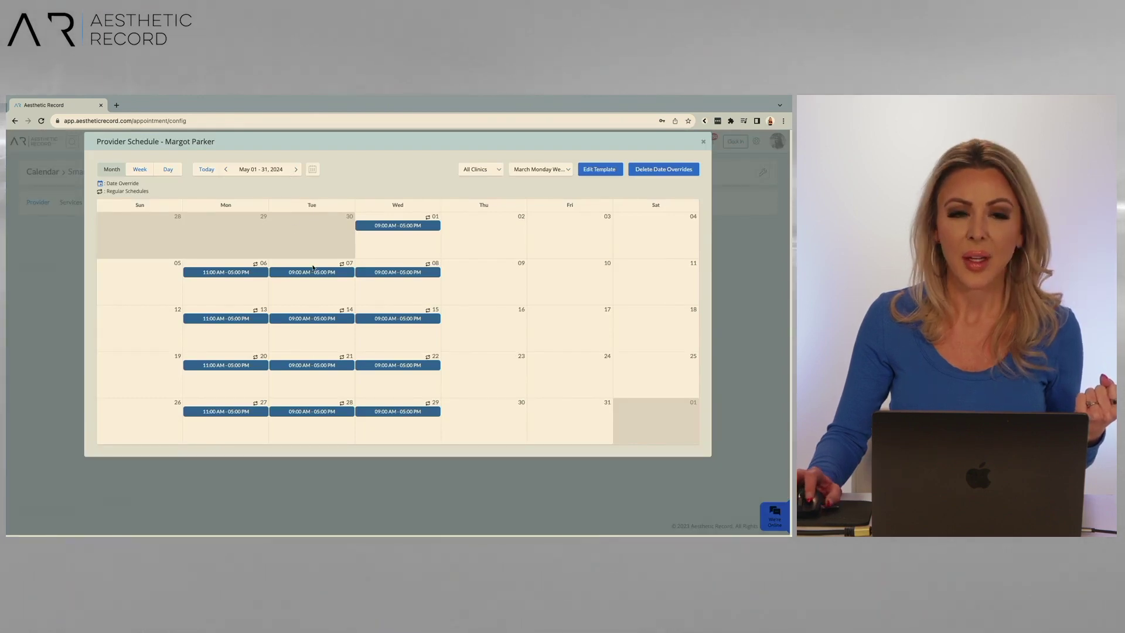
{"action": "mouse_move", "coordinate": [312, 272]}
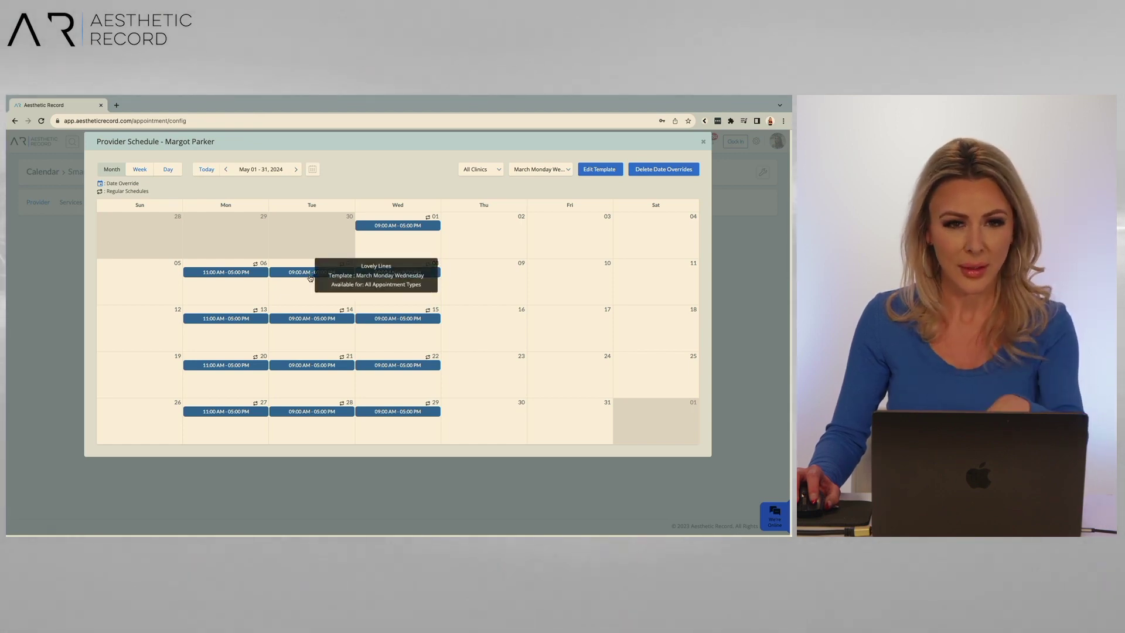
{"action": "mouse_move", "coordinate": [256, 278]}
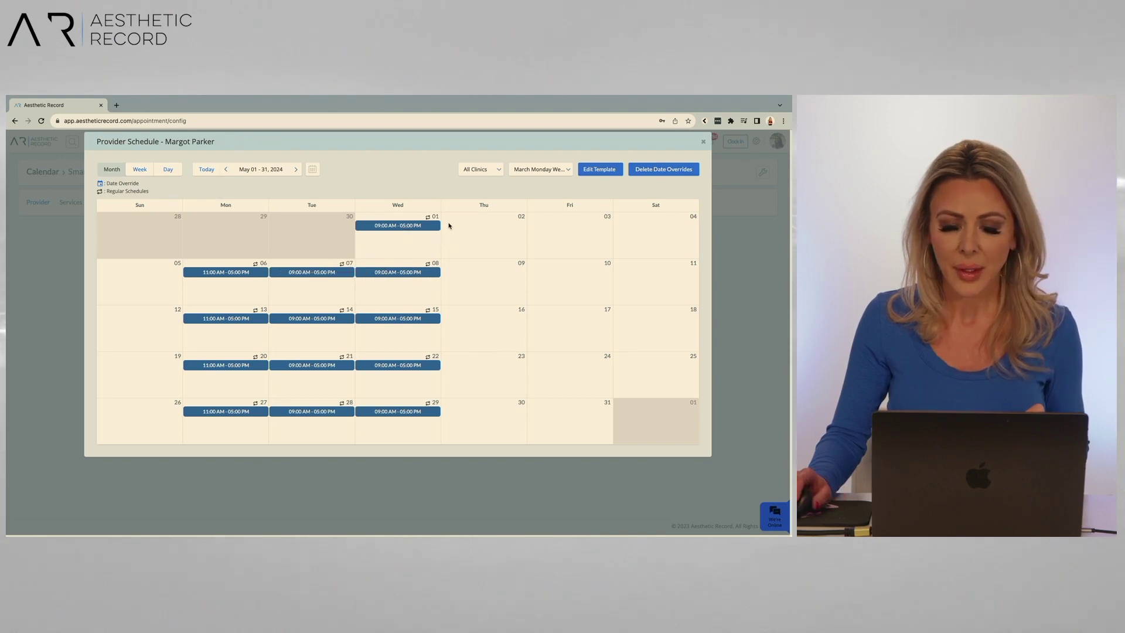
Set March Monday Wednesday to repeat until May 6, 2024 instead of indefinitely, and save.
{"action": "left_click", "coordinate": [567, 170]}
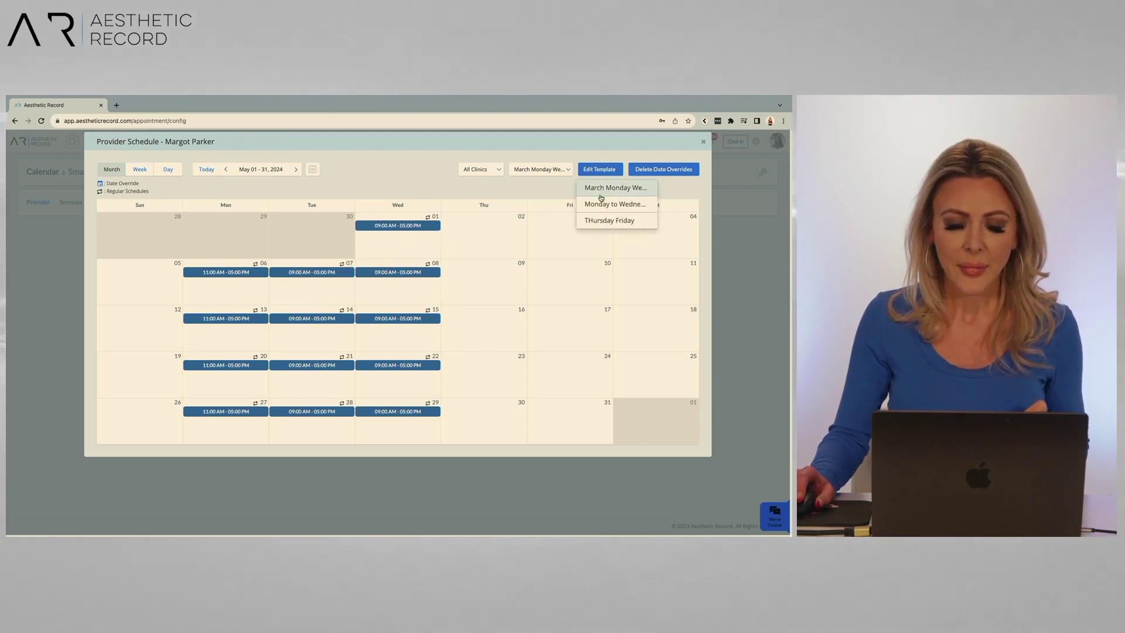
{"action": "left_click", "coordinate": [600, 168]}
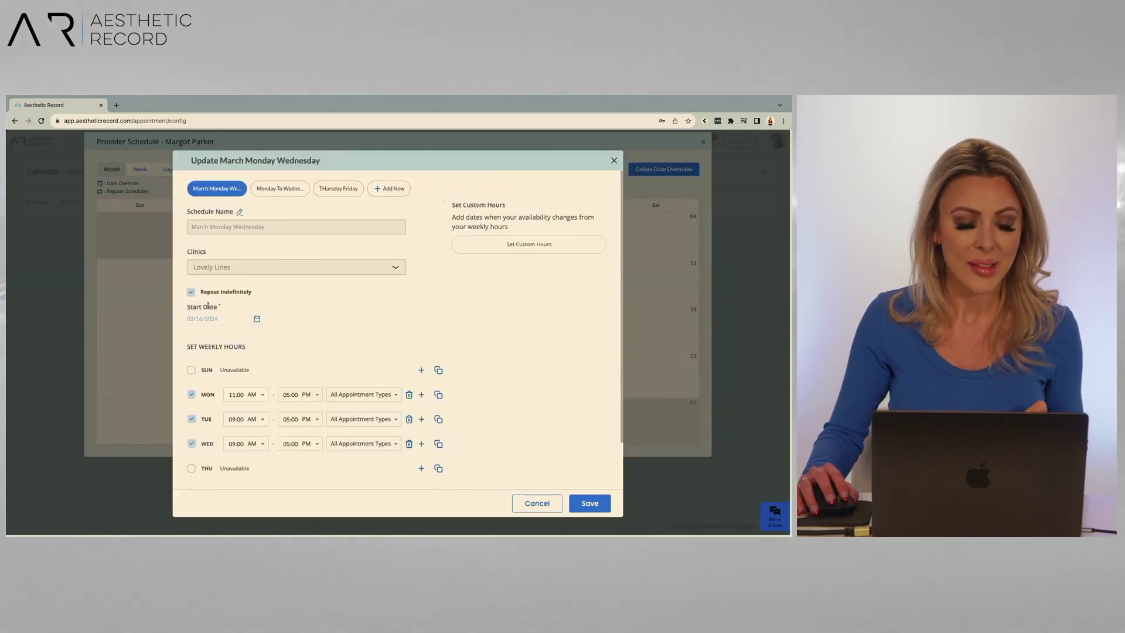
{"action": "left_click", "coordinate": [191, 292]}
{"action": "left_click", "coordinate": [355, 319]}
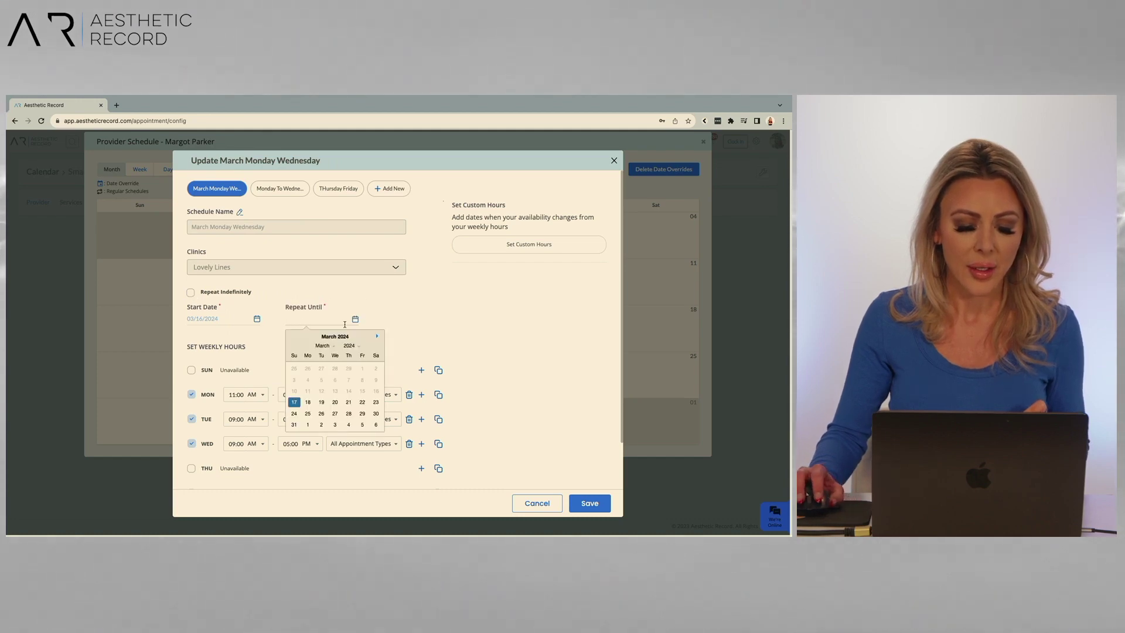
{"action": "left_click", "coordinate": [377, 336]}
{"action": "left_click", "coordinate": [376, 335]}
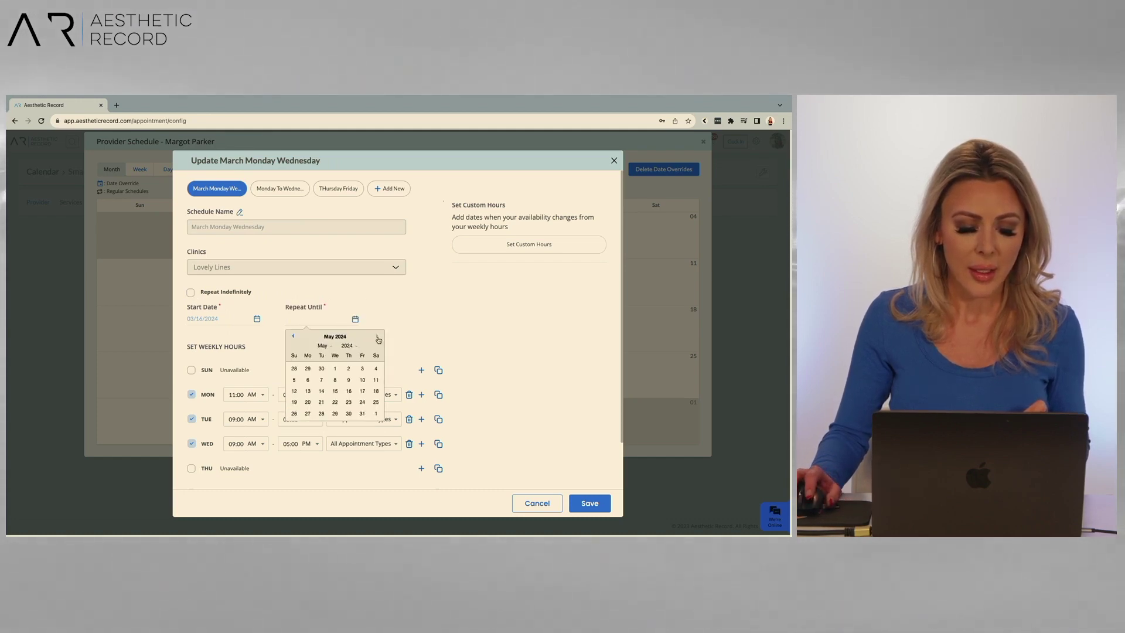
{"action": "left_click", "coordinate": [307, 380]}
{"action": "left_click", "coordinate": [588, 503]}
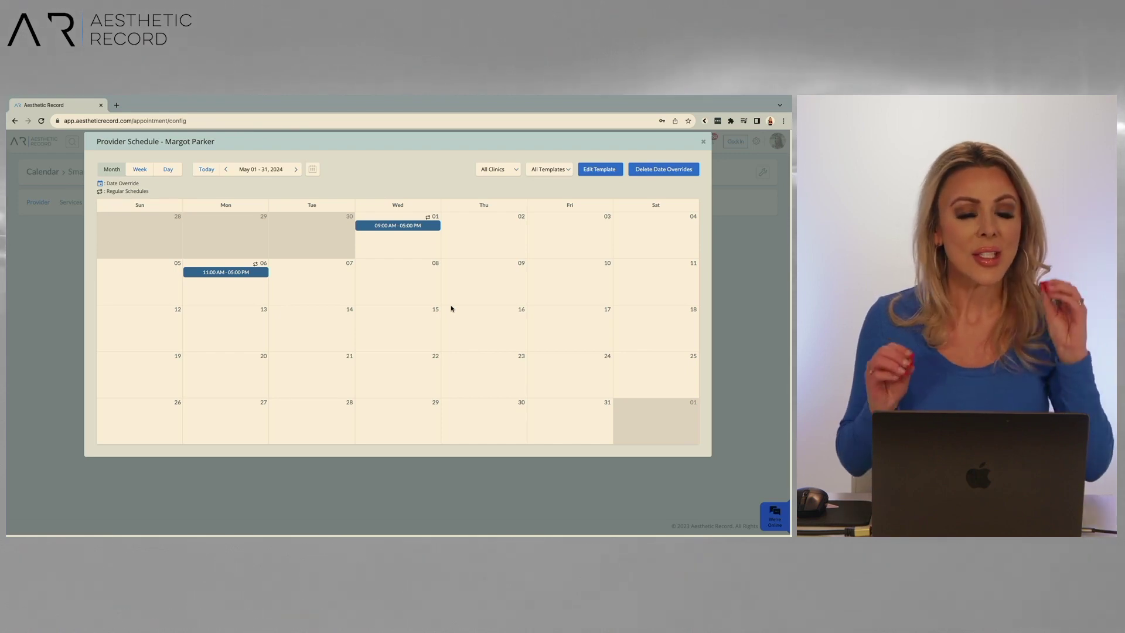
Step back from May to April 2024, then jump to the current month, December 2023.
{"action": "left_click", "coordinate": [545, 171]}
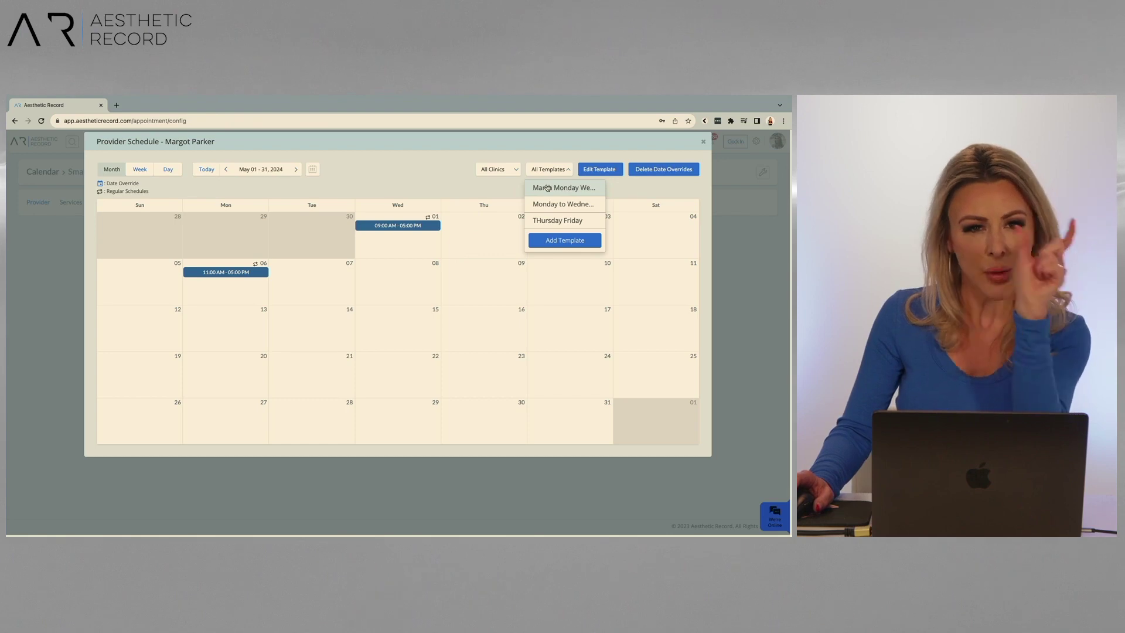
{"action": "mouse_move", "coordinate": [262, 273]}
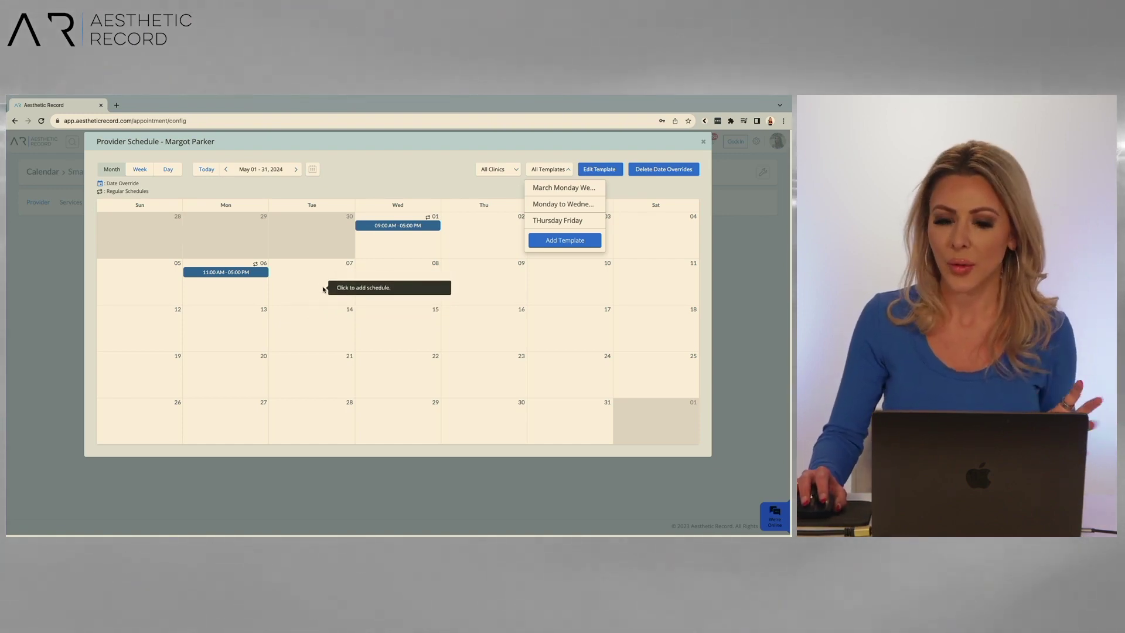
{"action": "left_click", "coordinate": [226, 170]}
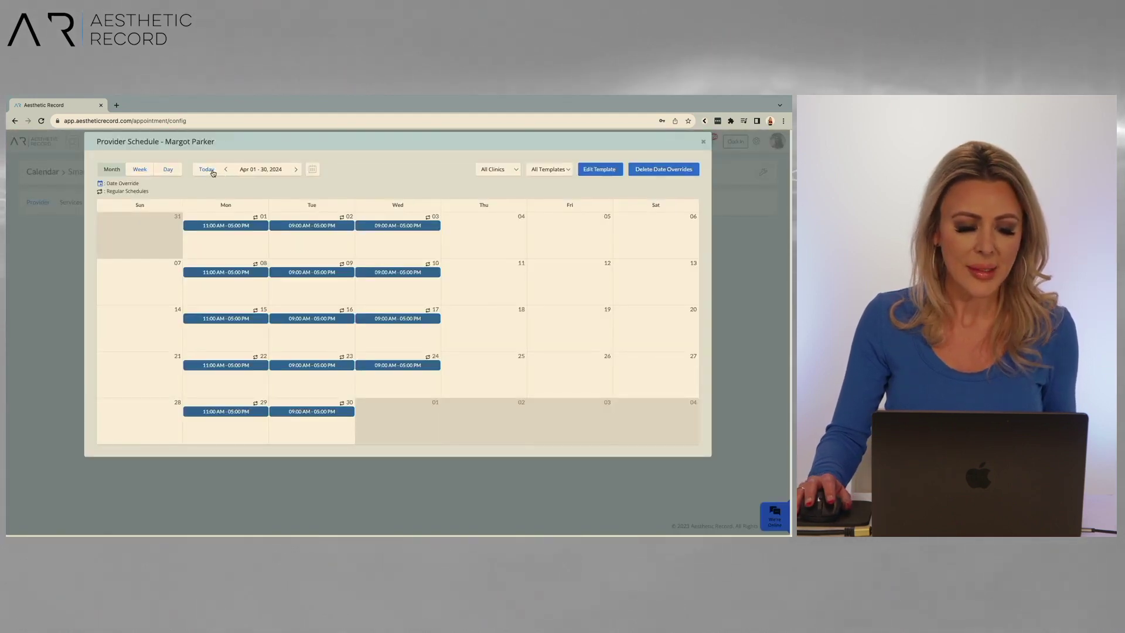
{"action": "left_click", "coordinate": [206, 170]}
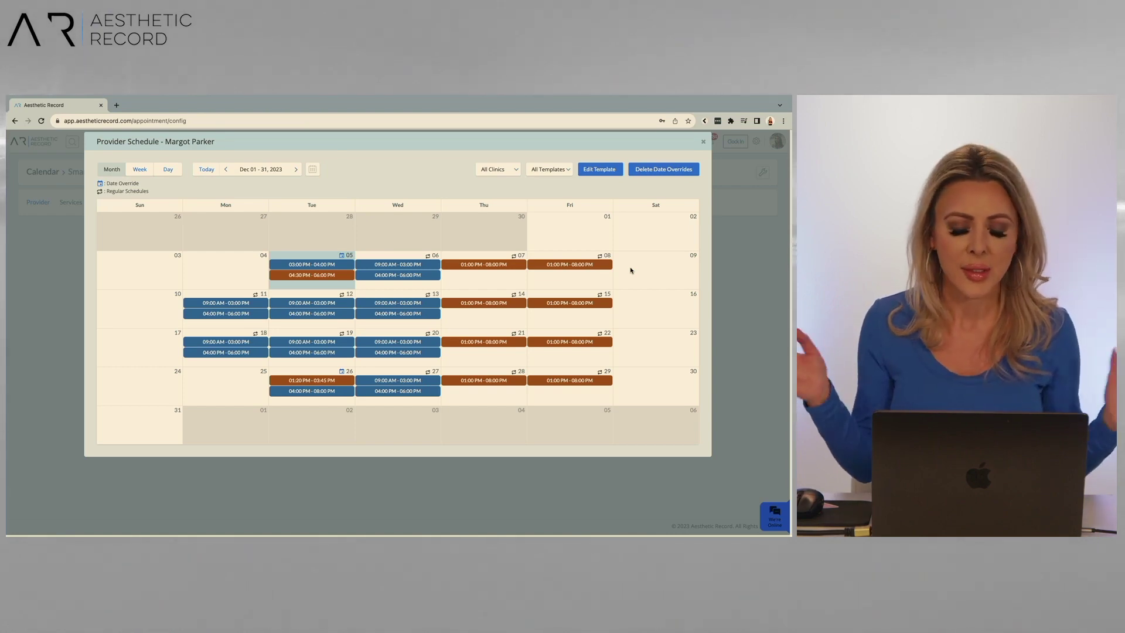
Add a 09:00 AM–12:00 PM Lovely Lines date override for Saturday, December 23, 2023.
{"action": "left_click", "coordinate": [654, 307]}
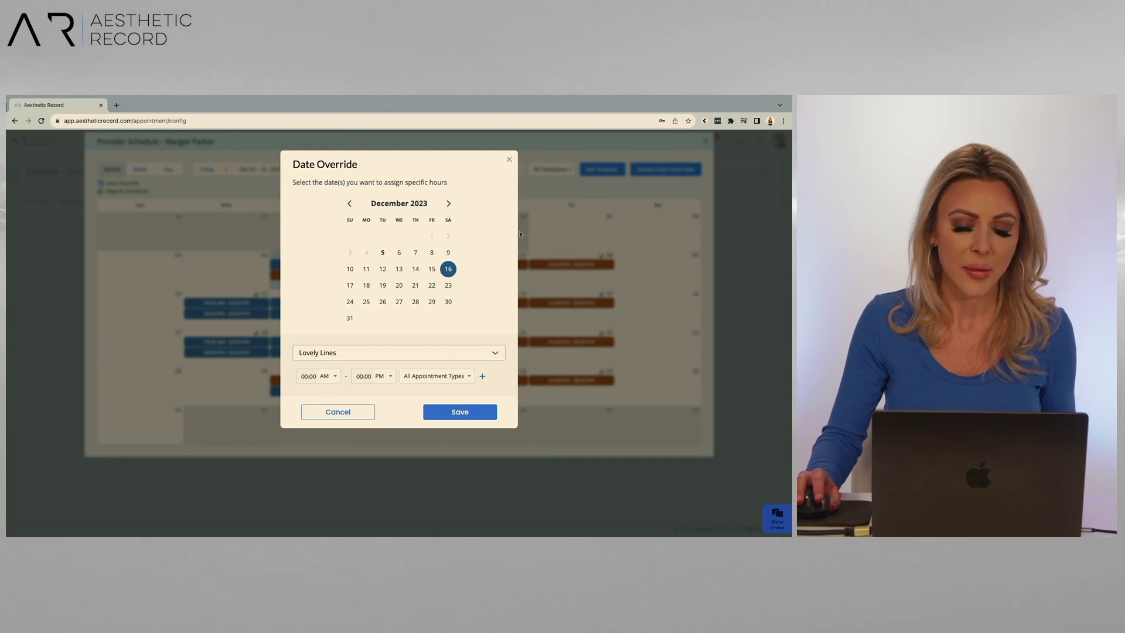
{"action": "left_click", "coordinate": [509, 161]}
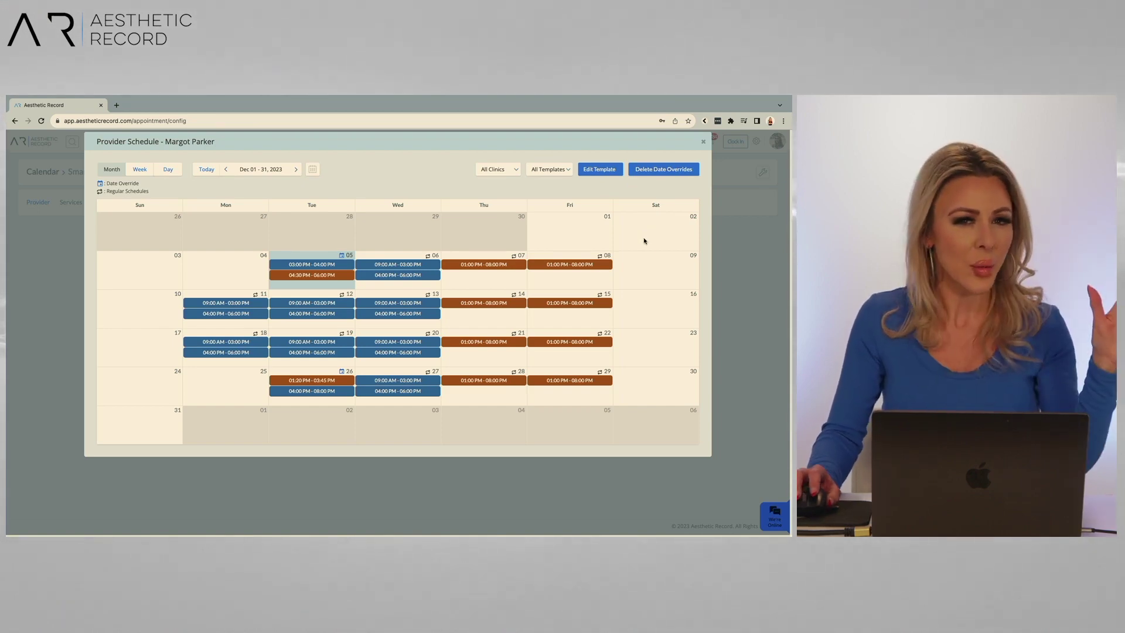
{"action": "left_click", "coordinate": [669, 348]}
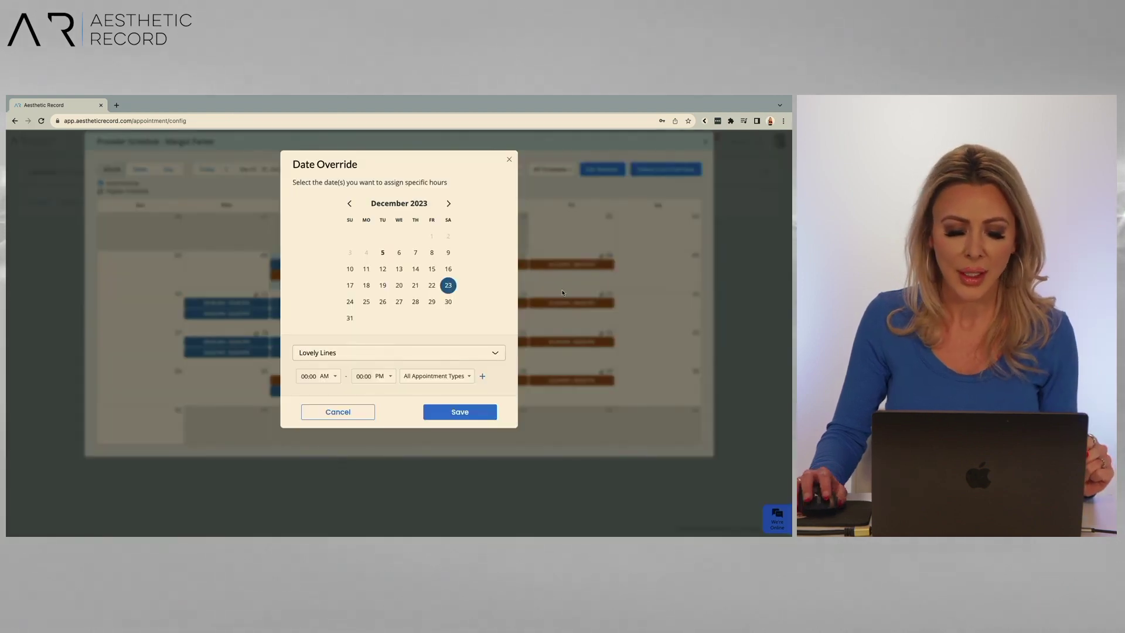
{"action": "left_click", "coordinate": [448, 301]}
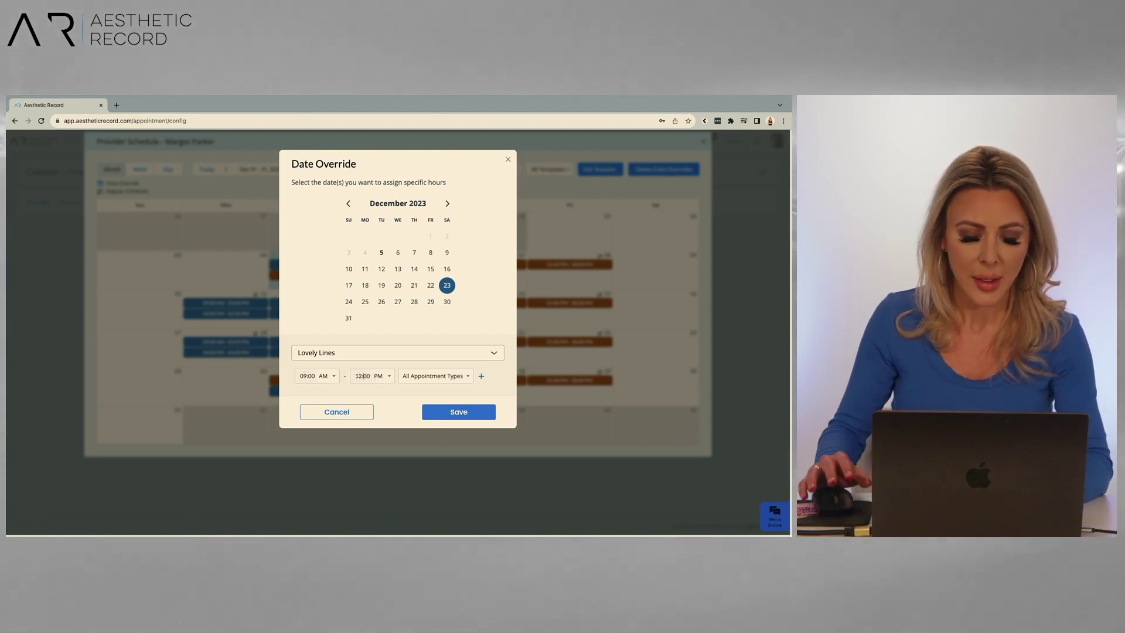
{"action": "left_click", "coordinate": [461, 414]}
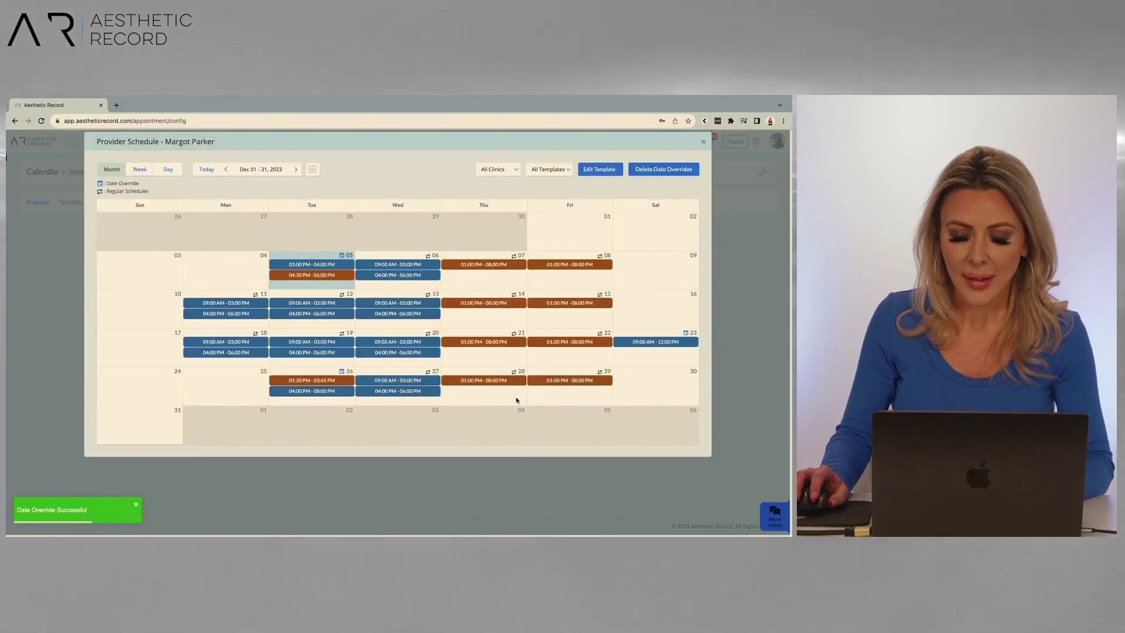
{"action": "left_click", "coordinate": [628, 358]}
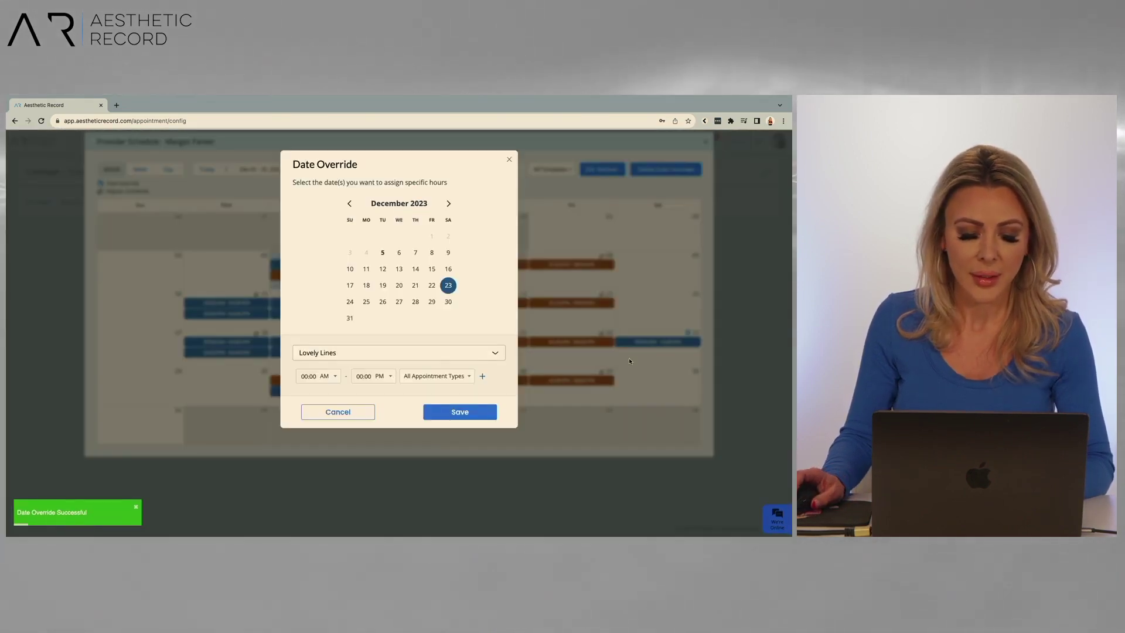
Save a Dec 23 override at Aesthetic Record Dallas, 01:00 PM–05:00 PM, In-Person Only.
{"action": "left_click", "coordinate": [392, 354]}
{"action": "left_click", "coordinate": [389, 371]}
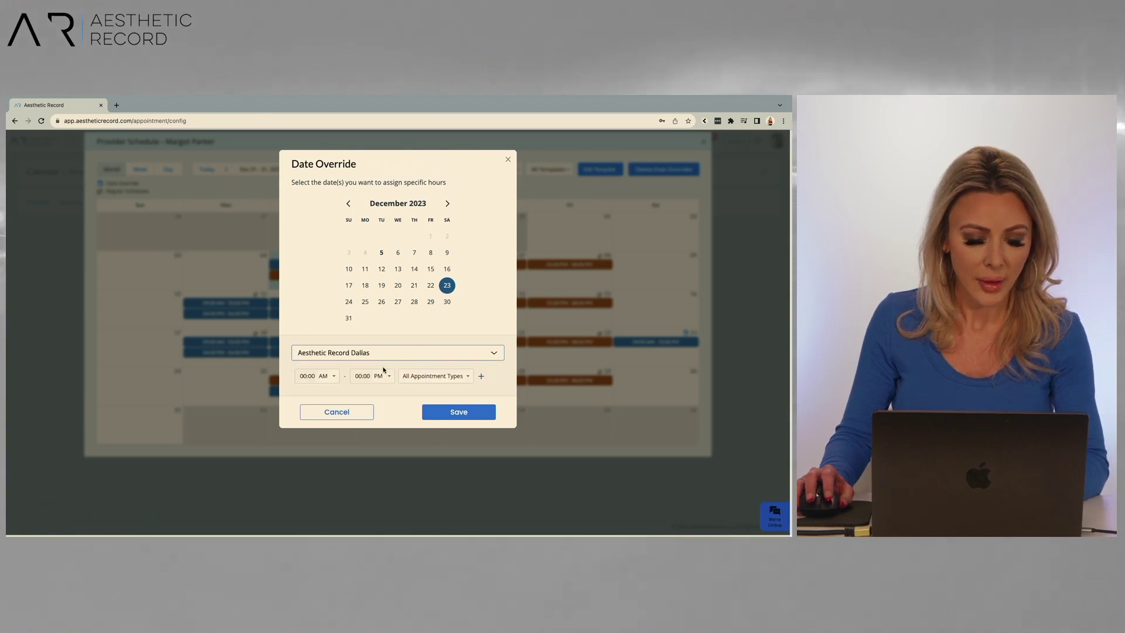
{"action": "left_click", "coordinate": [304, 376]}
{"action": "type", "text": "1"}
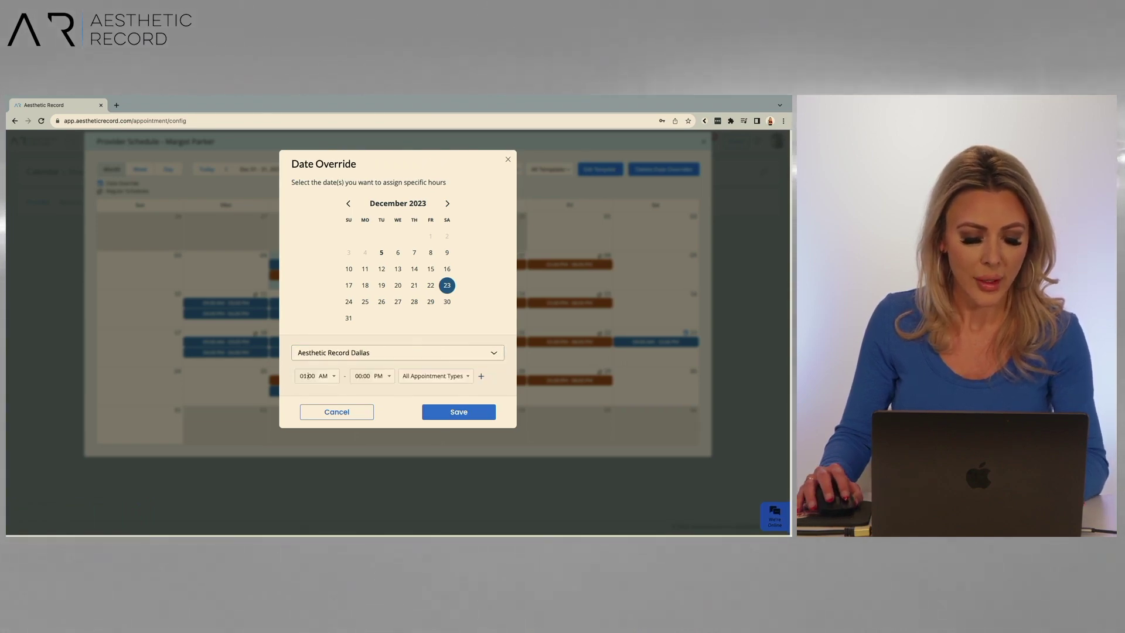
{"action": "left_click", "coordinate": [321, 378]}
{"action": "type", "text": "p"}
{"action": "left_click", "coordinate": [362, 376]}
{"action": "type", "text": "5"}
{"action": "left_click", "coordinate": [431, 378]}
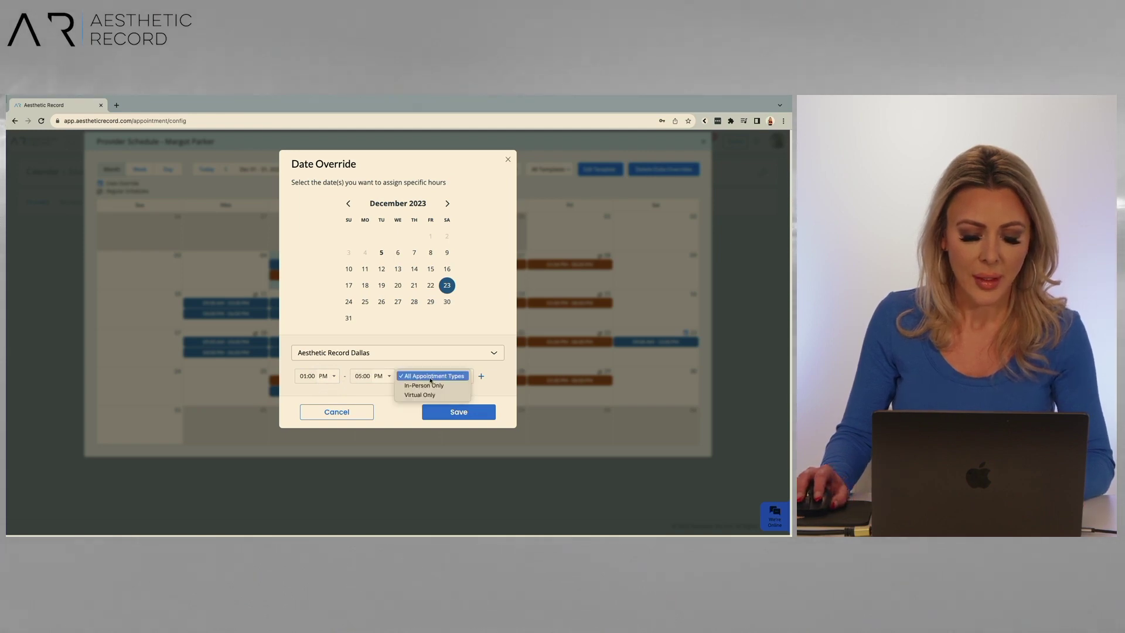
{"action": "left_click", "coordinate": [424, 385]}
{"action": "left_click", "coordinate": [456, 415]}
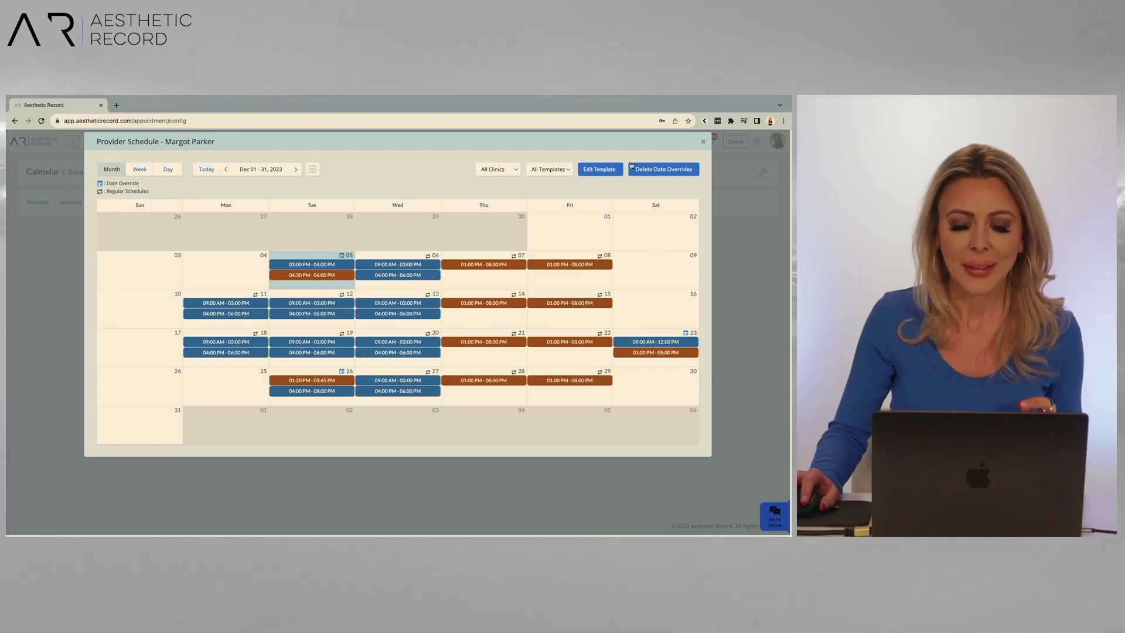
{"action": "left_click", "coordinate": [650, 170]}
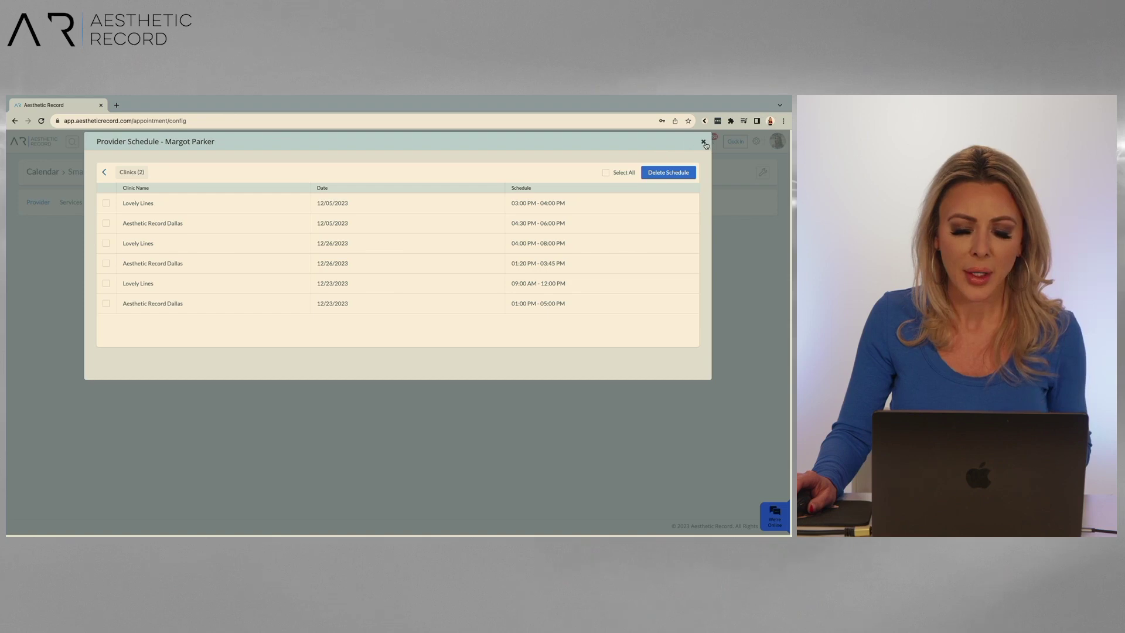
{"action": "left_click", "coordinate": [704, 143]}
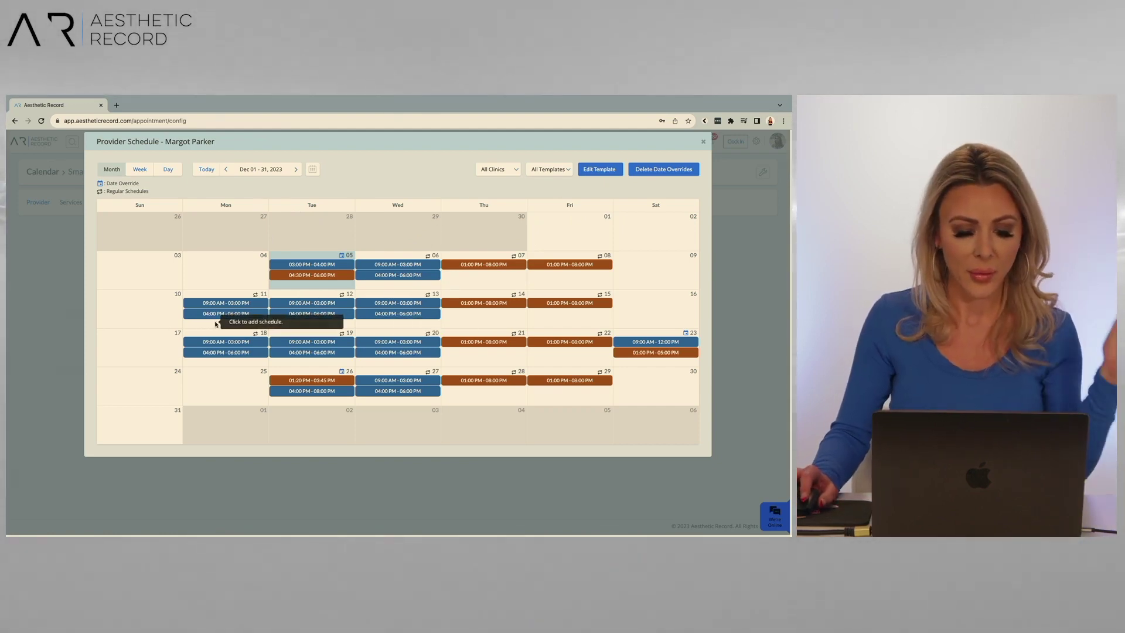
{"action": "mouse_move", "coordinate": [226, 342]}
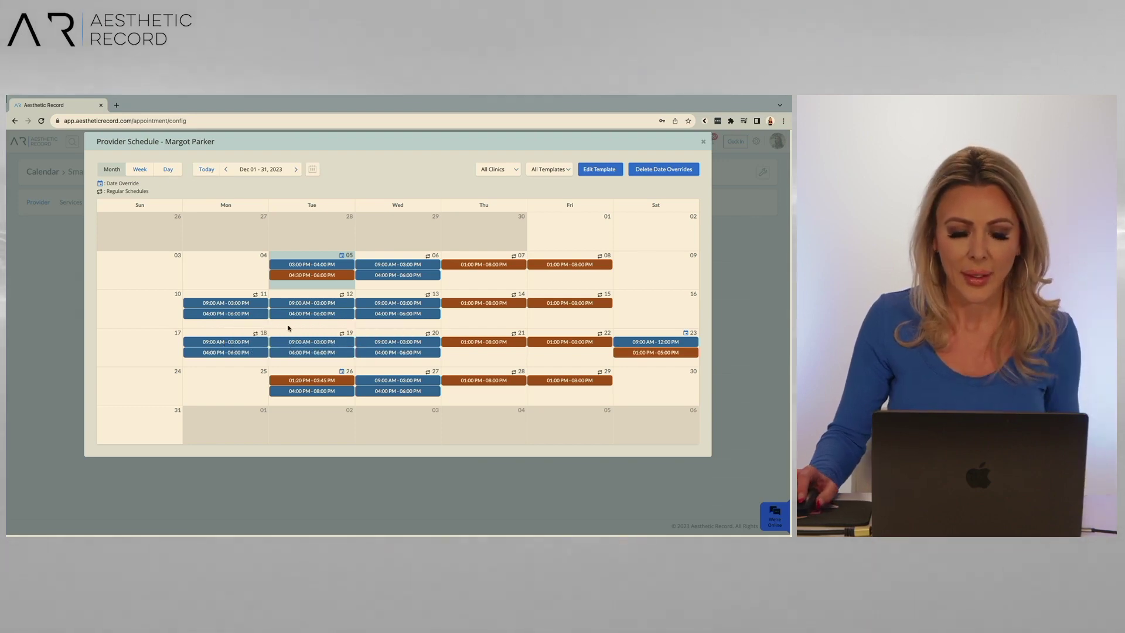
{"action": "left_click", "coordinate": [593, 170]}
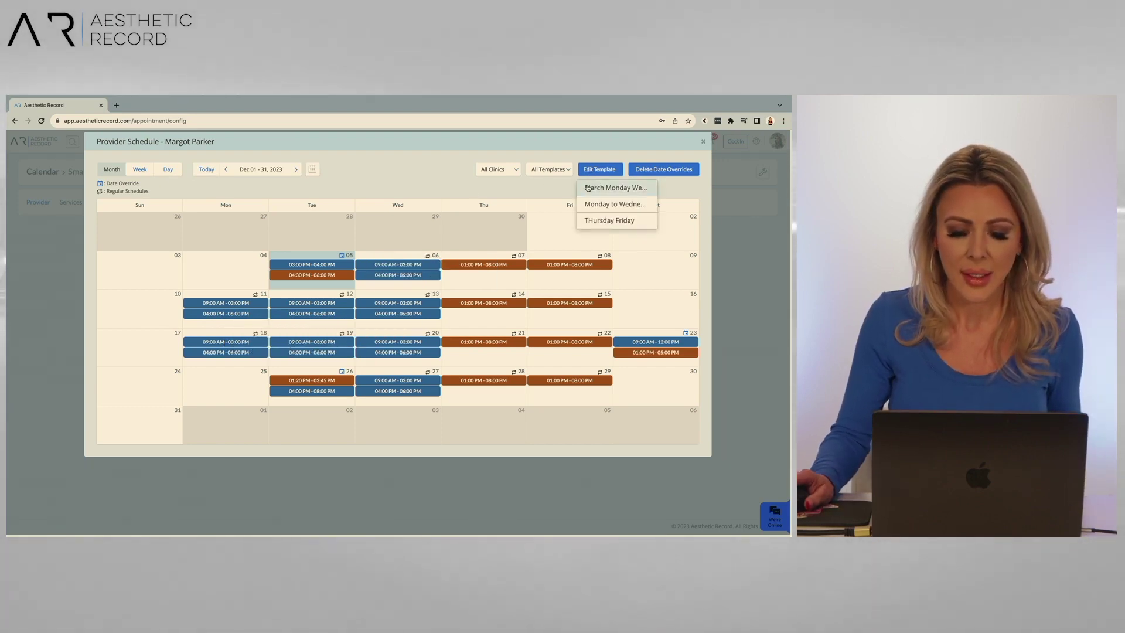
{"action": "left_click", "coordinate": [593, 202]}
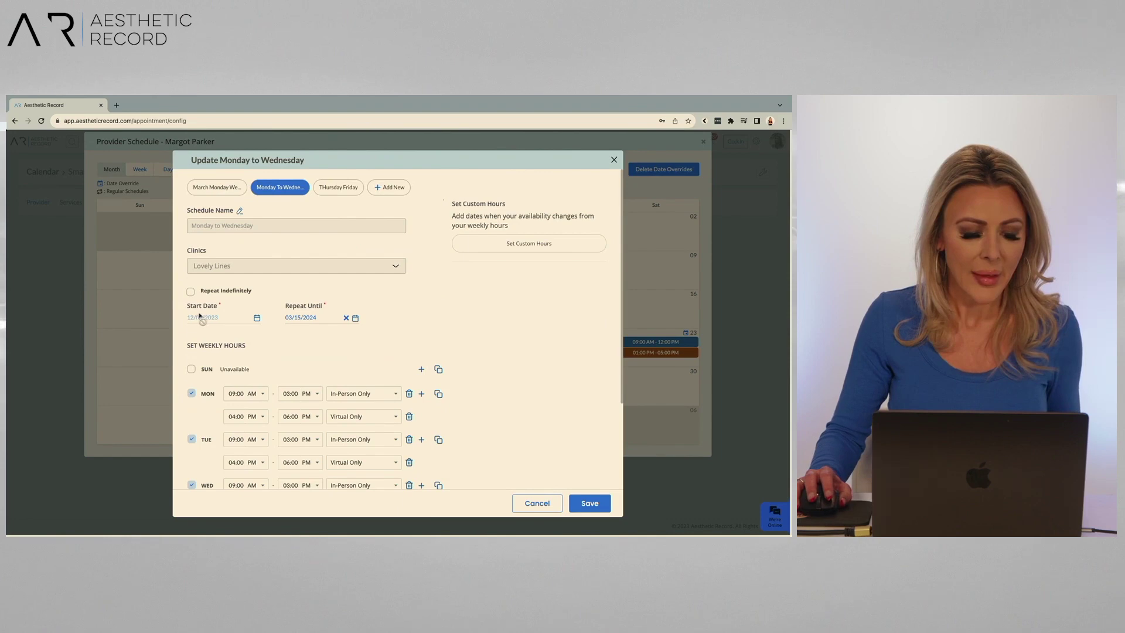
{"action": "left_click", "coordinate": [292, 318]}
{"action": "left_click", "coordinate": [293, 335]}
{"action": "left_click", "coordinate": [293, 335]}
{"action": "left_click", "coordinate": [292, 335]}
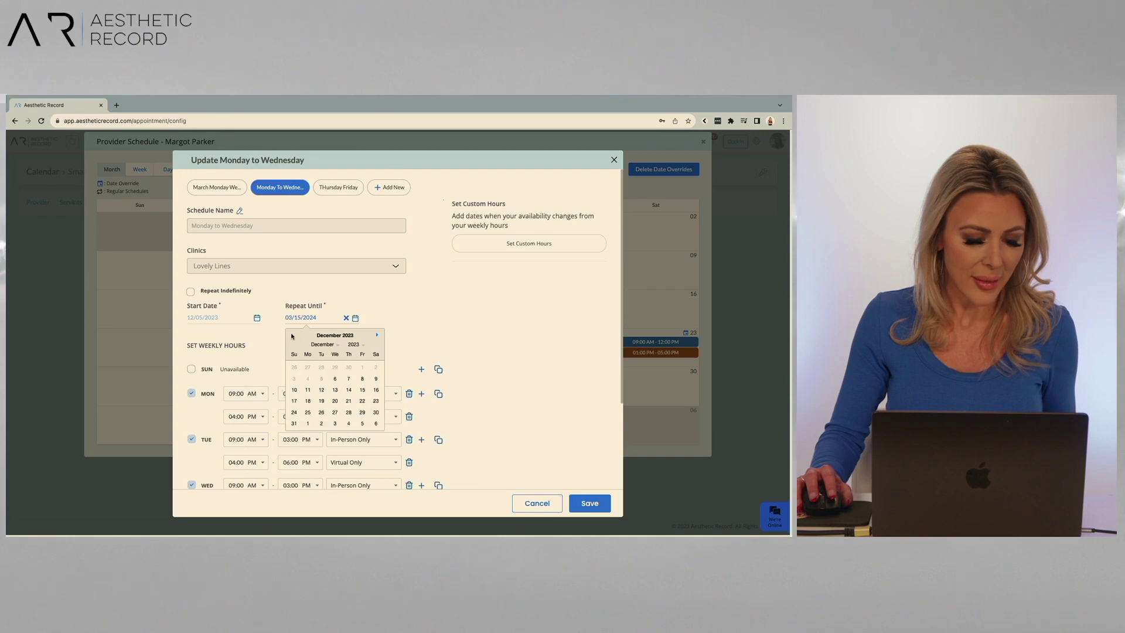
{"action": "left_click", "coordinate": [309, 400]}
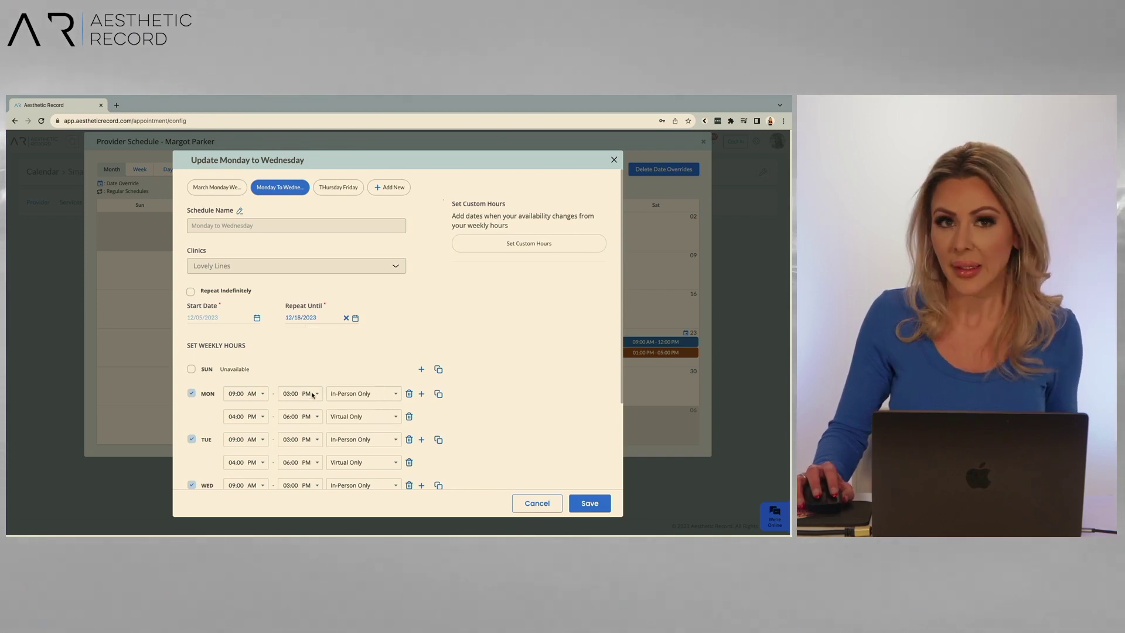
{"action": "left_click", "coordinate": [578, 503]}
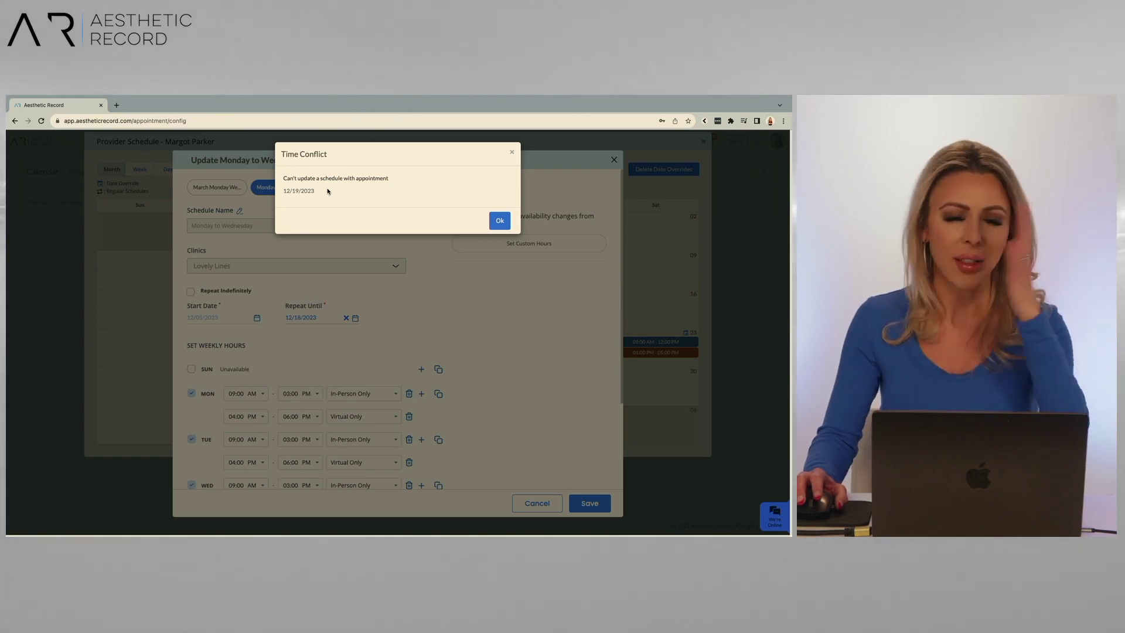
{"action": "left_click", "coordinate": [513, 154]}
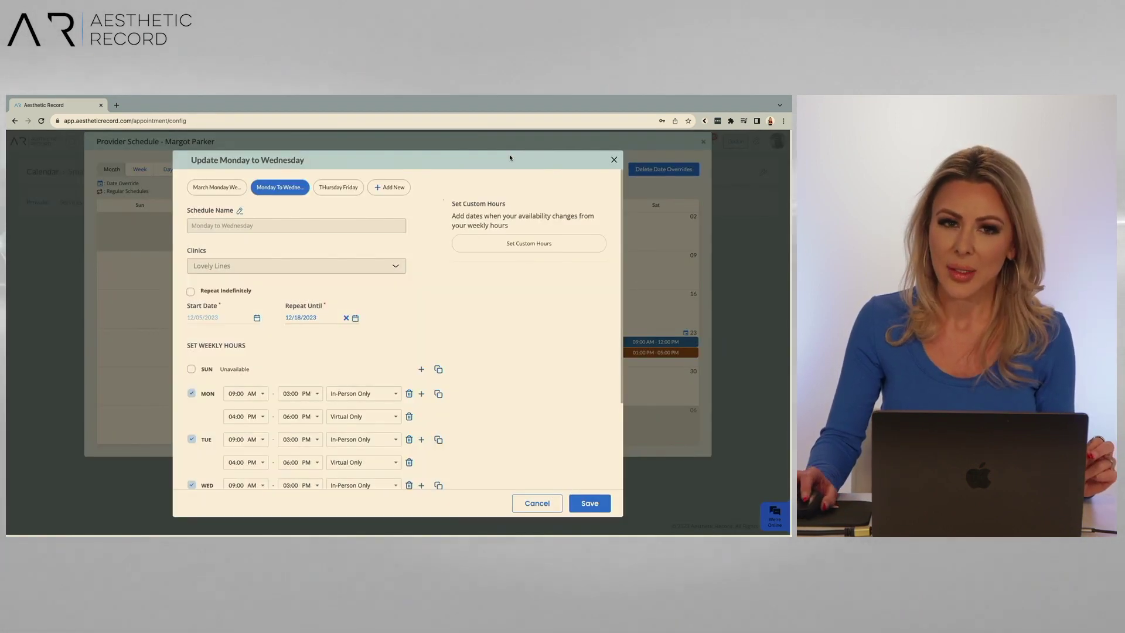
{"action": "left_click", "coordinate": [613, 160]}
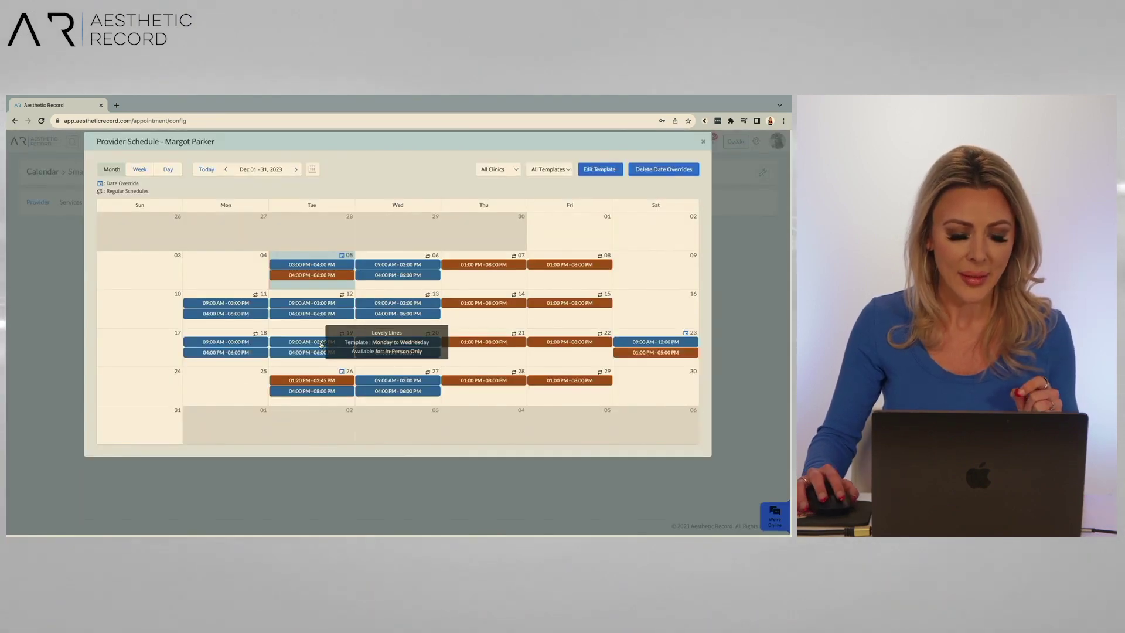
{"action": "left_click", "coordinate": [321, 343]}
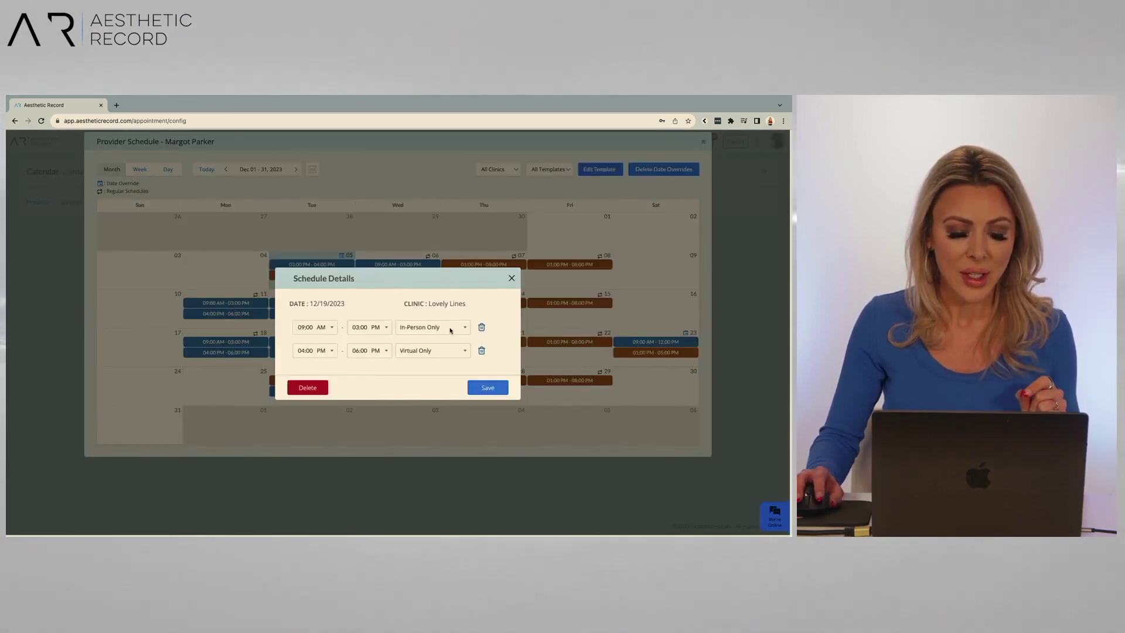
{"action": "left_click", "coordinate": [483, 328]}
{"action": "left_click", "coordinate": [487, 376]}
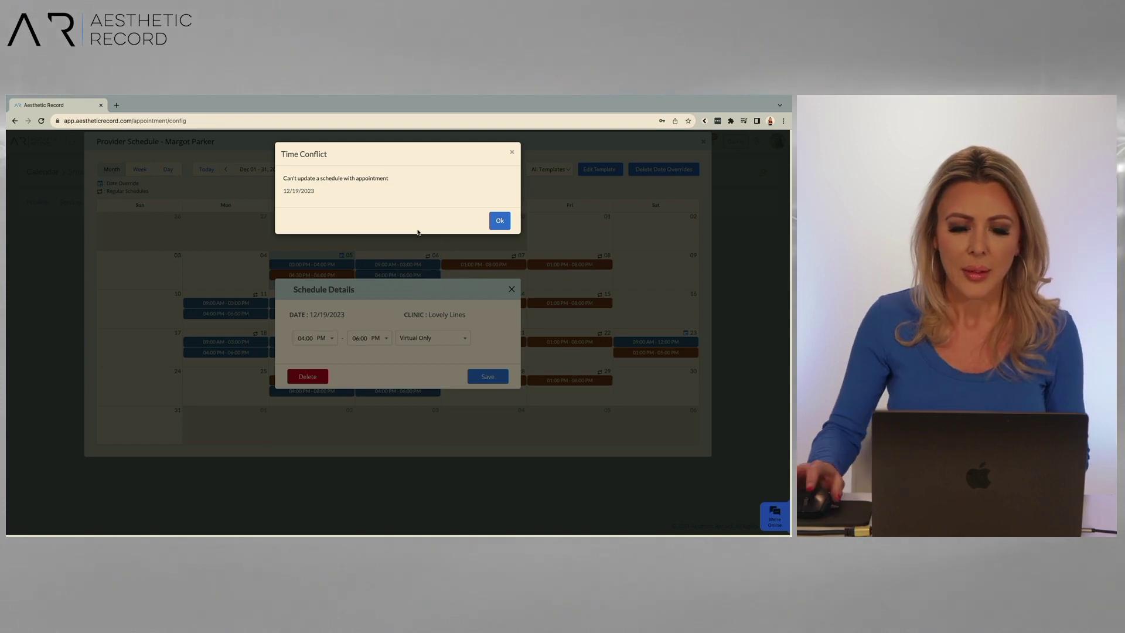
{"action": "left_click", "coordinate": [500, 221]}
{"action": "left_click", "coordinate": [512, 288]}
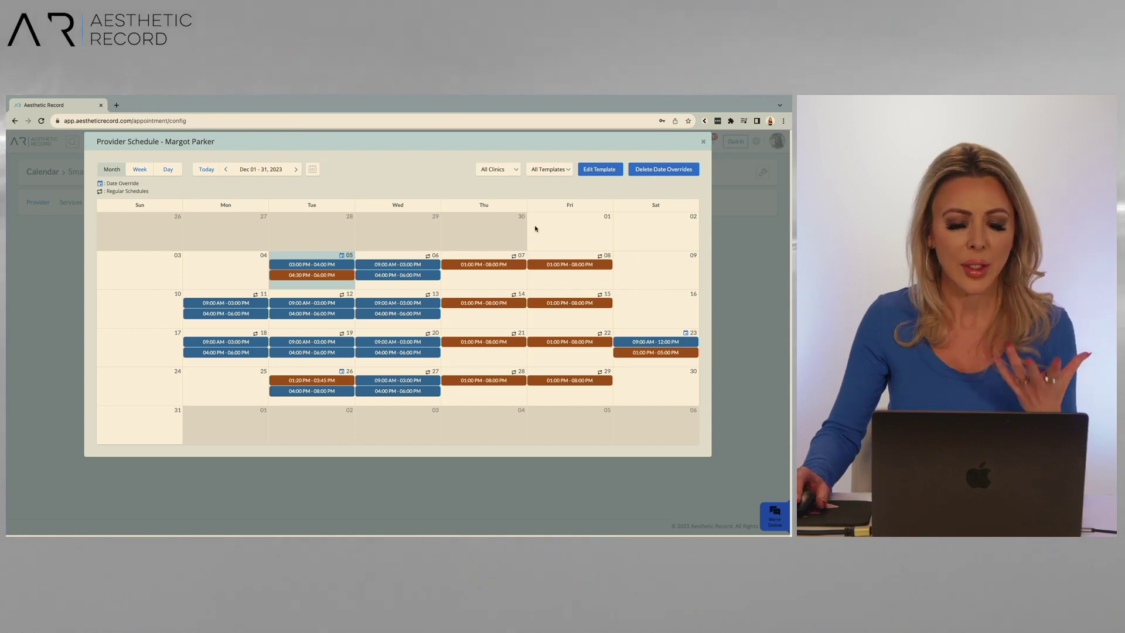
Open and close the March Monday Wednesday template unchanged, then open the Dec 08 01:00–08:00 PM block.
{"action": "left_click", "coordinate": [547, 173]}
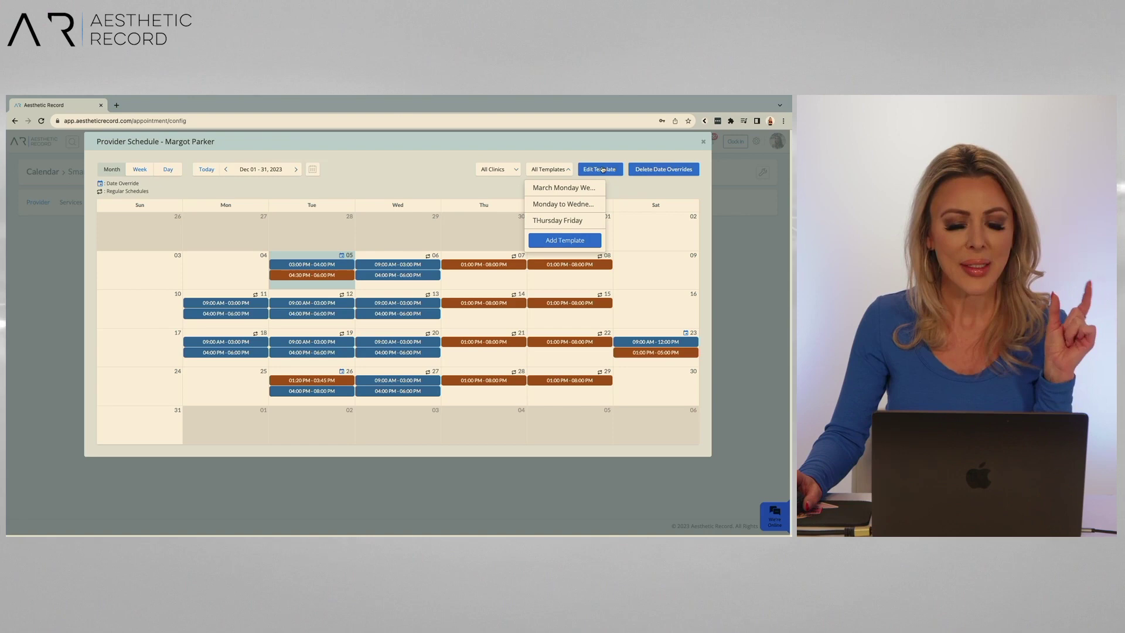
{"action": "left_click", "coordinate": [603, 169]}
{"action": "left_click", "coordinate": [603, 187]}
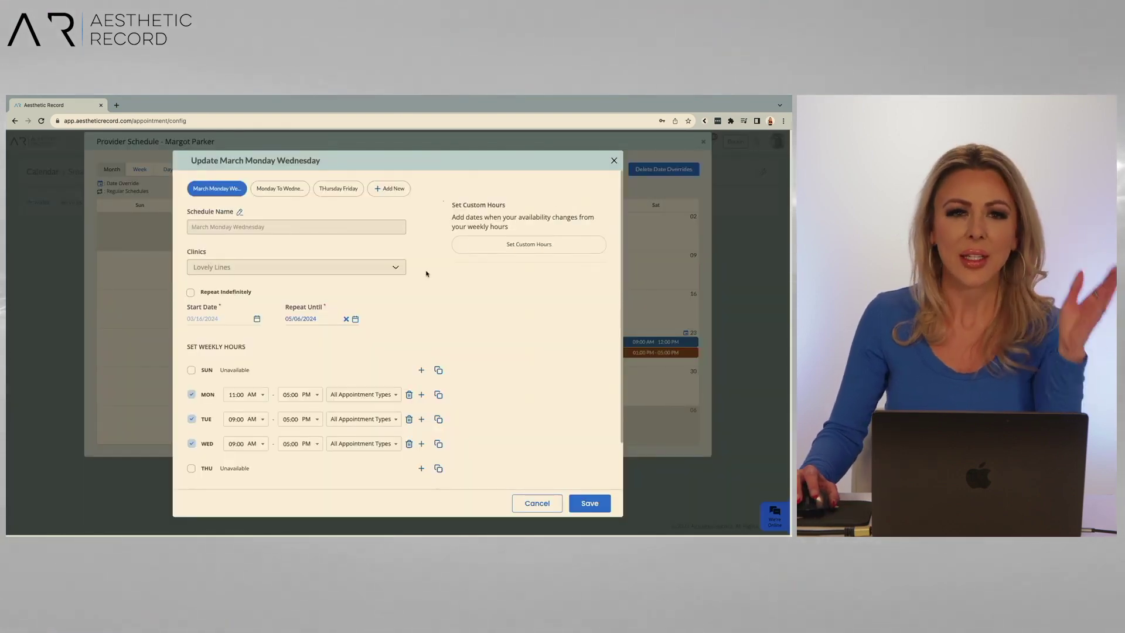
{"action": "left_click", "coordinate": [613, 161]}
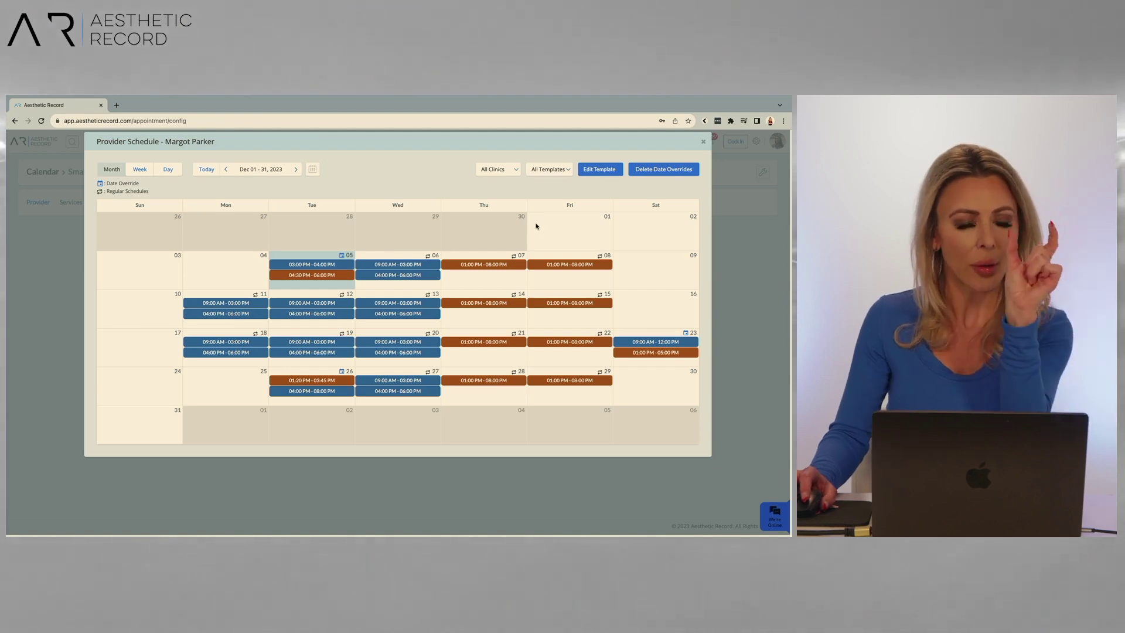
{"action": "left_click", "coordinate": [546, 265]}
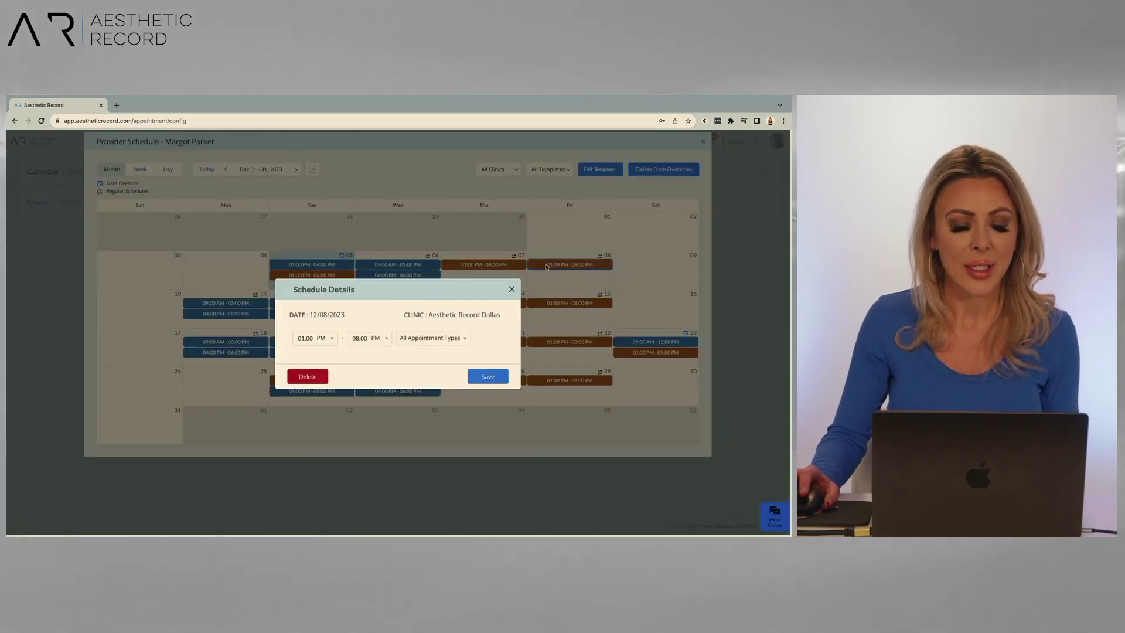
Change the Dec 8 Dallas end time to 06:00 PM and save, then start a Dec 8 date override.
{"action": "left_click", "coordinate": [356, 338]}
{"action": "type", "text": "6"}
{"action": "left_click", "coordinate": [477, 377]}
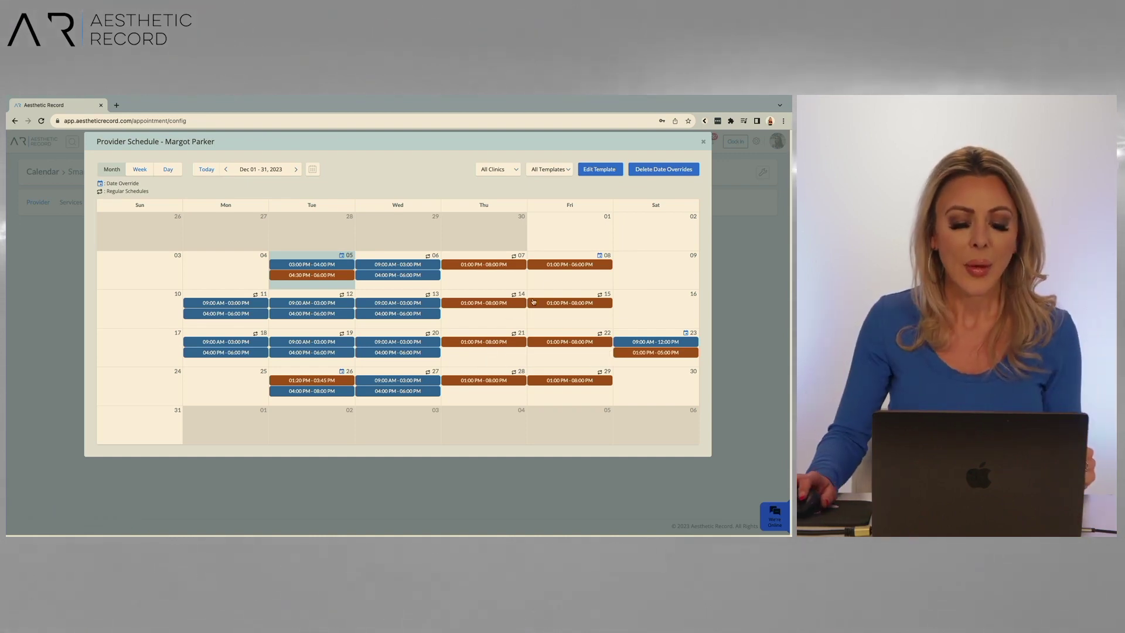
{"action": "left_click", "coordinate": [556, 281]}
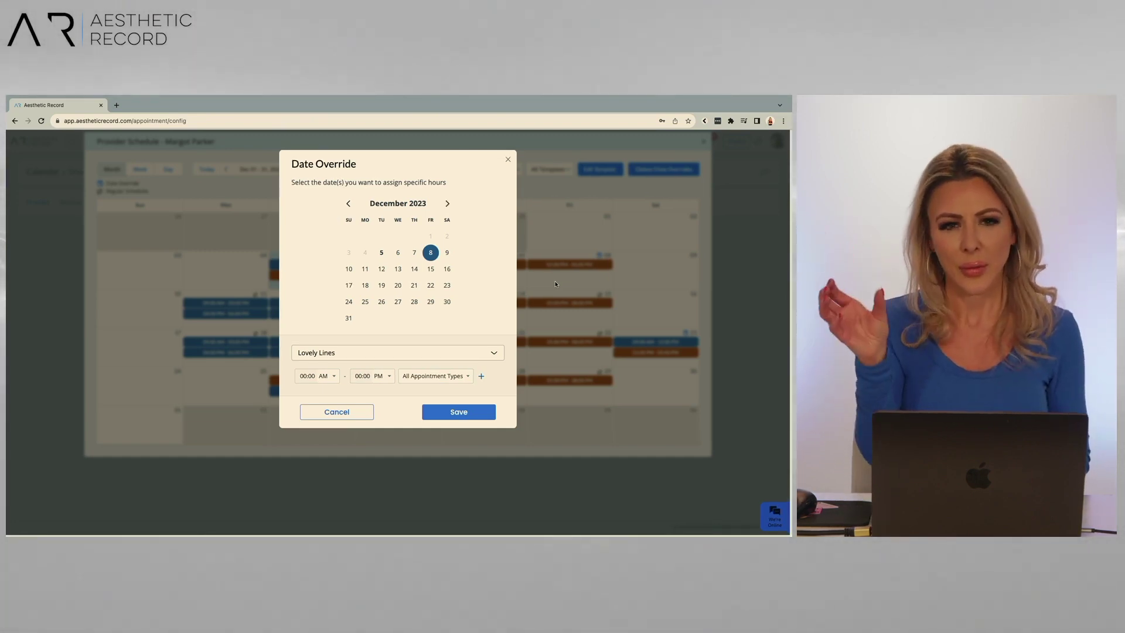
{"action": "left_click", "coordinate": [508, 160]}
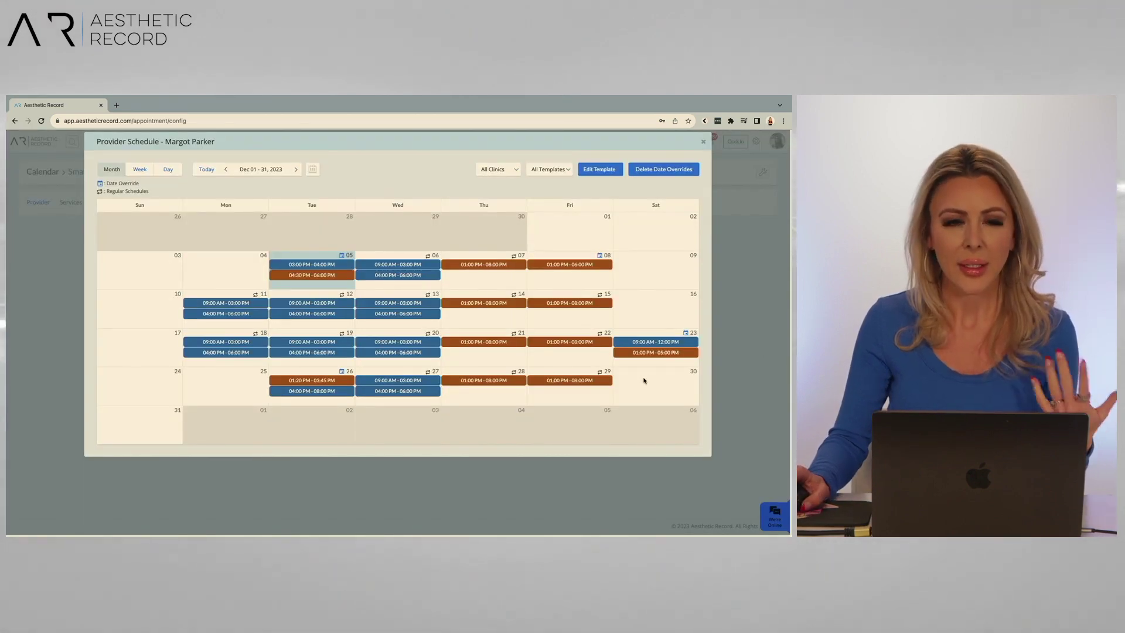
{"action": "left_click", "coordinate": [645, 379]}
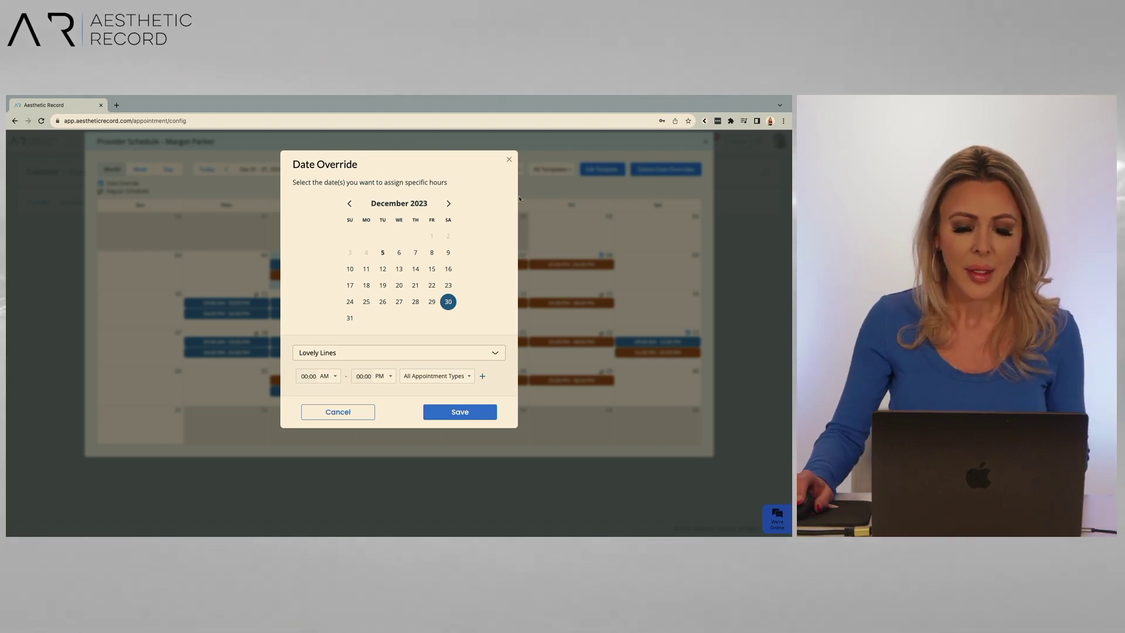
{"action": "left_click", "coordinate": [510, 160]}
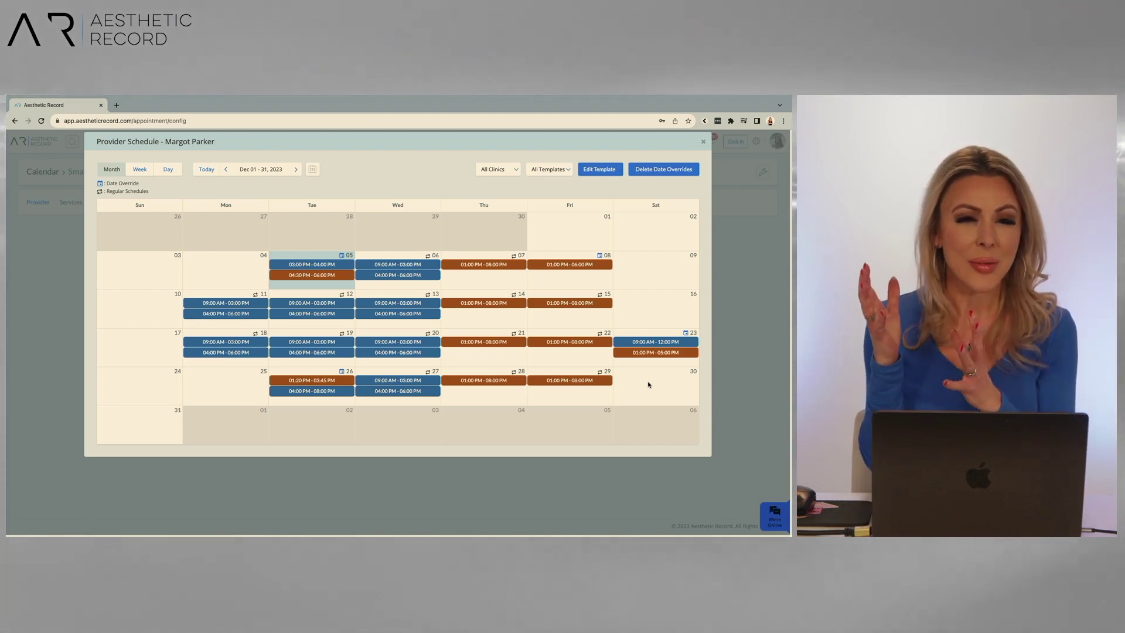
{"action": "mouse_move", "coordinate": [577, 262]}
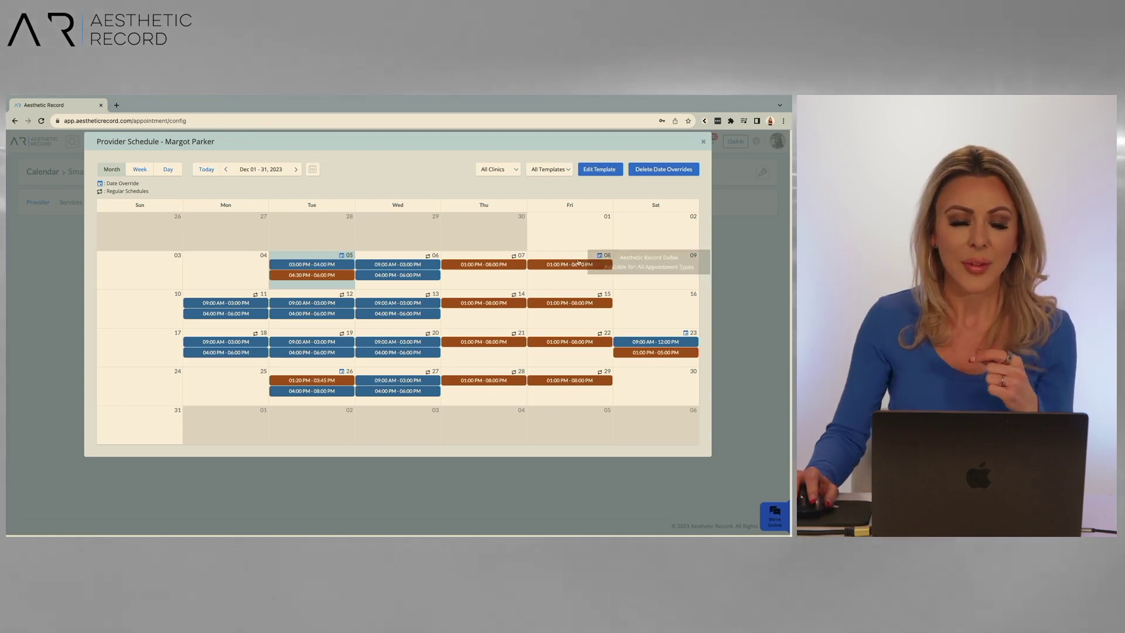
{"action": "mouse_move", "coordinate": [541, 264]}
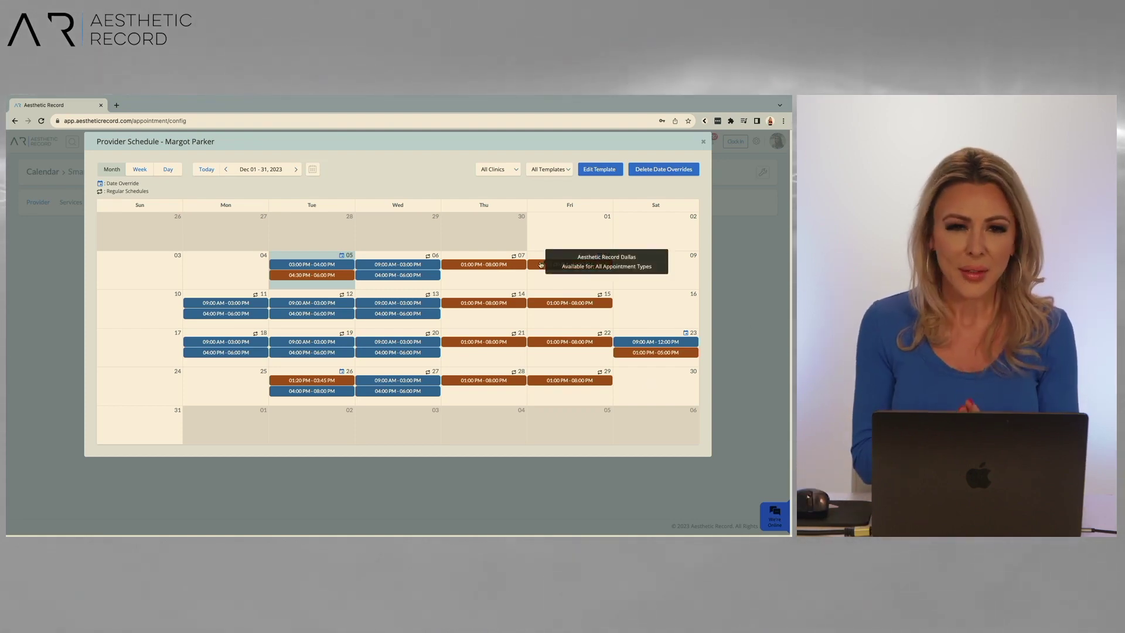